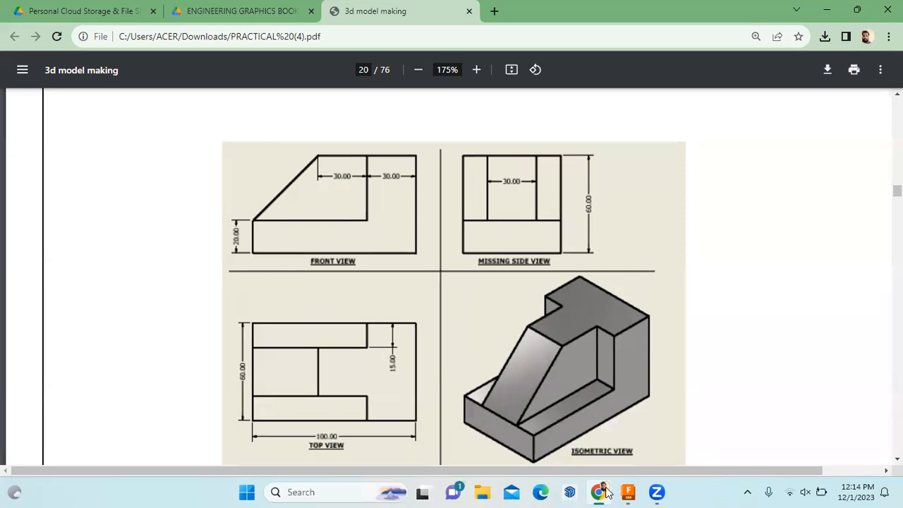
Switch from the Chrome PDF to the empty Untitled design in Fusion 360
{"action": "left_click", "coordinate": [609, 492]}
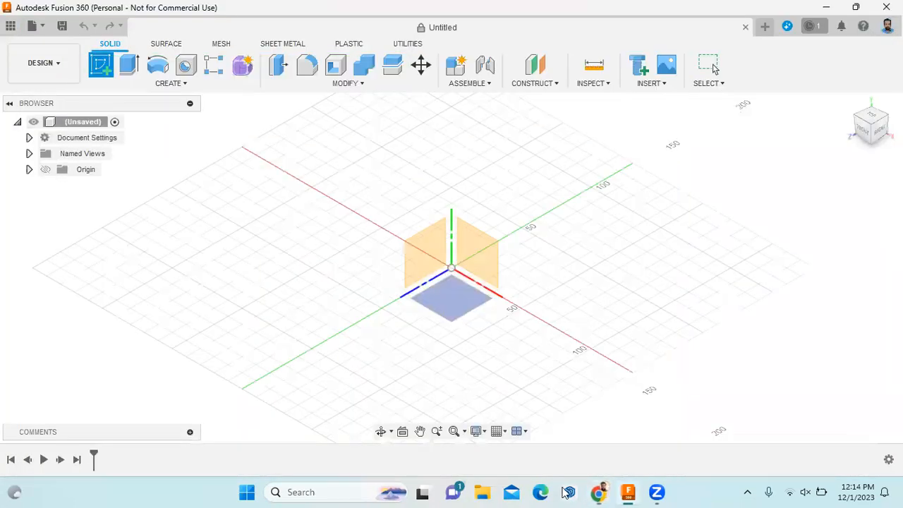
Sketch a 100 × 60 mm center rectangle at the origin on the XY plane
{"action": "left_click", "coordinate": [457, 295]}
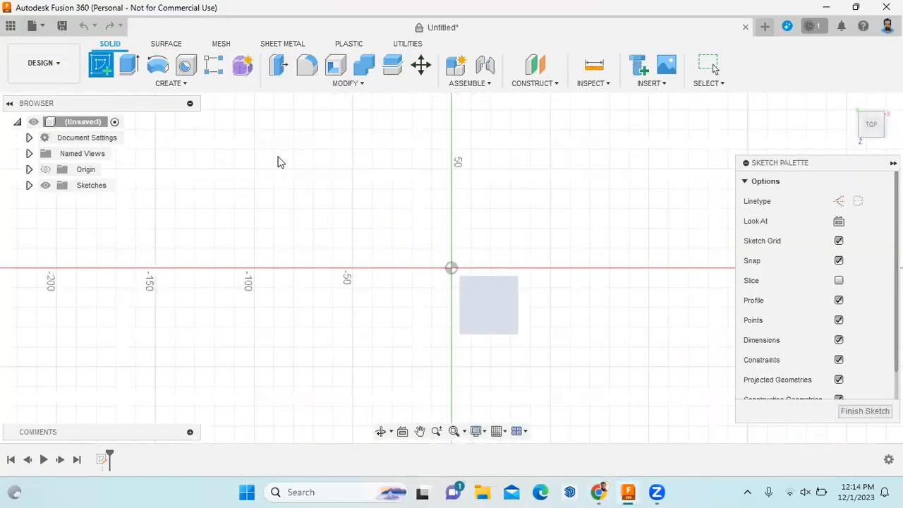
{"action": "left_click", "coordinate": [180, 87]}
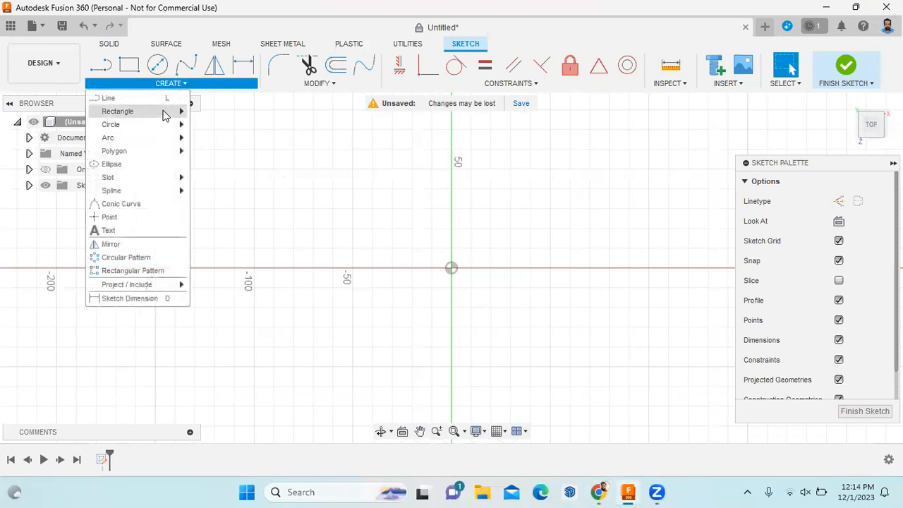
{"action": "mouse_move", "coordinate": [172, 115]}
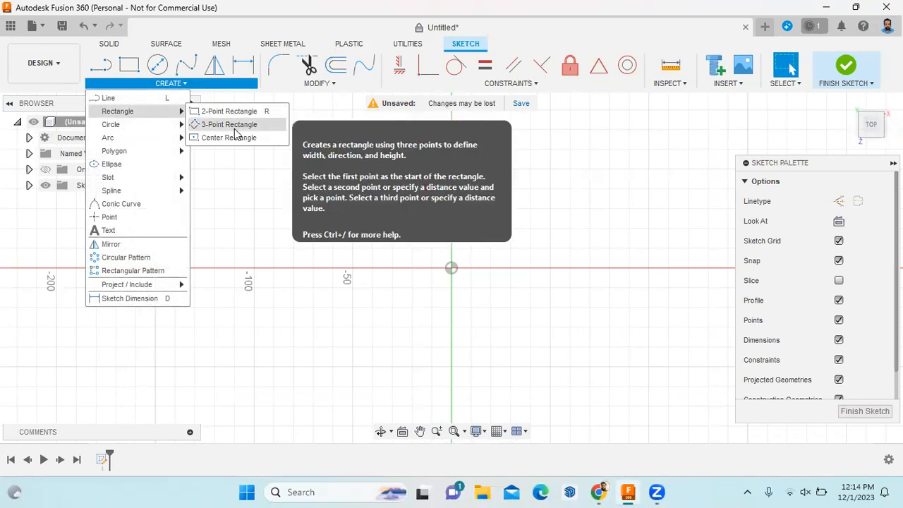
{"action": "left_click", "coordinate": [235, 139]}
{"action": "left_click", "coordinate": [452, 267]}
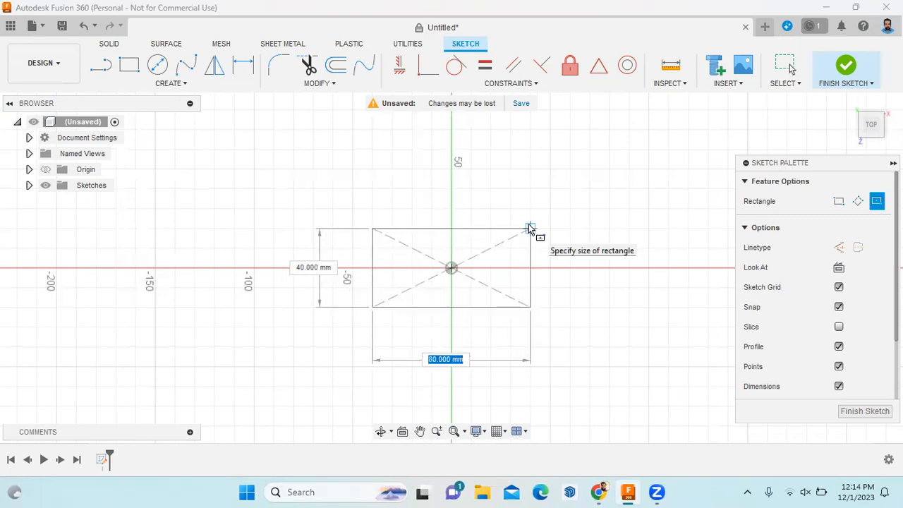
{"action": "type", "text": "100"}
{"action": "key", "text": "Tab"}
{"action": "type", "text": "60"}
{"action": "key", "text": "Return"}
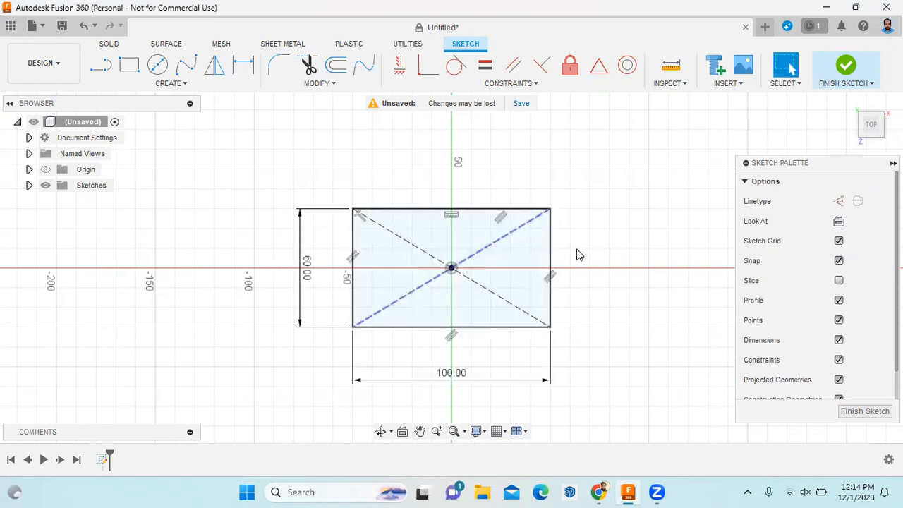
{"action": "left_click", "coordinate": [847, 413]}
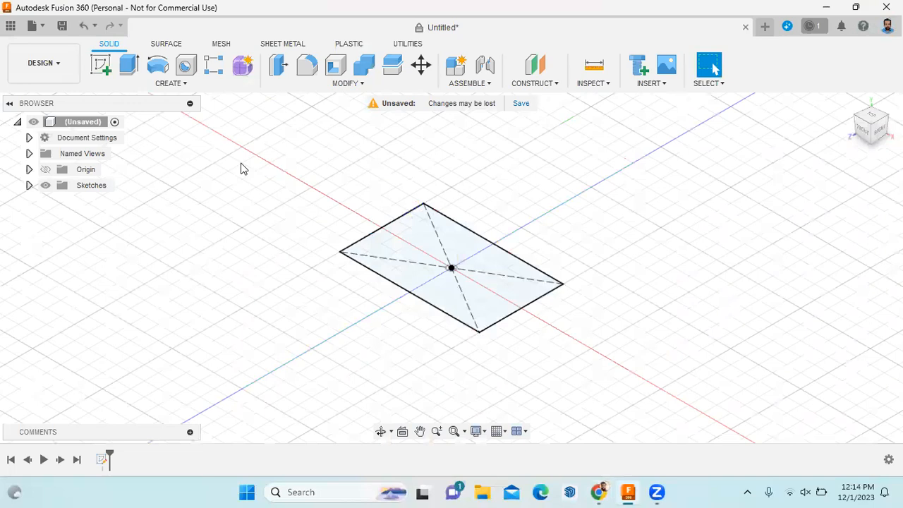
Extrude the rectangle 60 mm into the solid box Body1
{"action": "left_click", "coordinate": [130, 67]}
{"action": "type", "text": "60"}
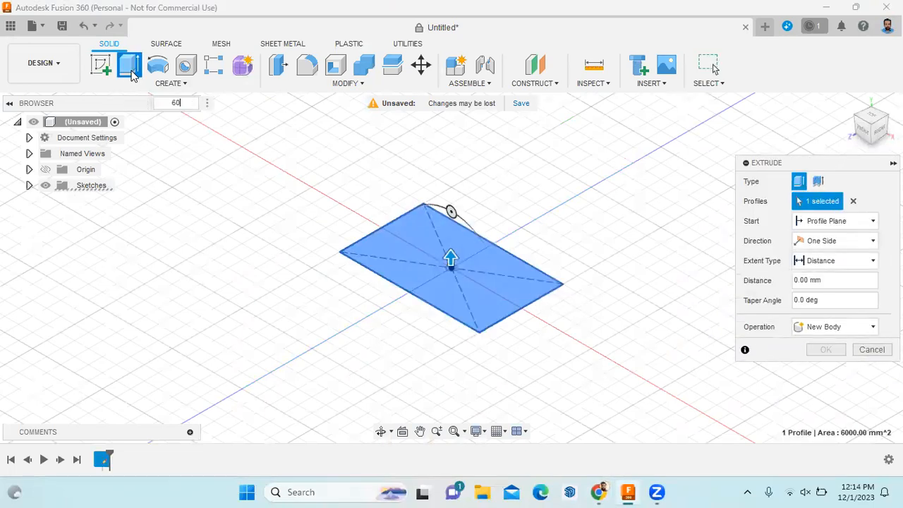
{"action": "key", "text": "Return"}
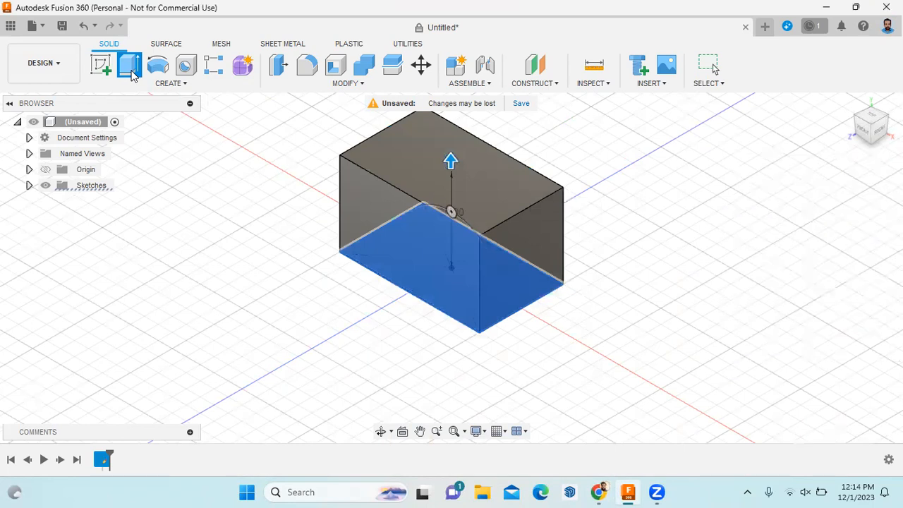
{"action": "left_click", "coordinate": [29, 185]}
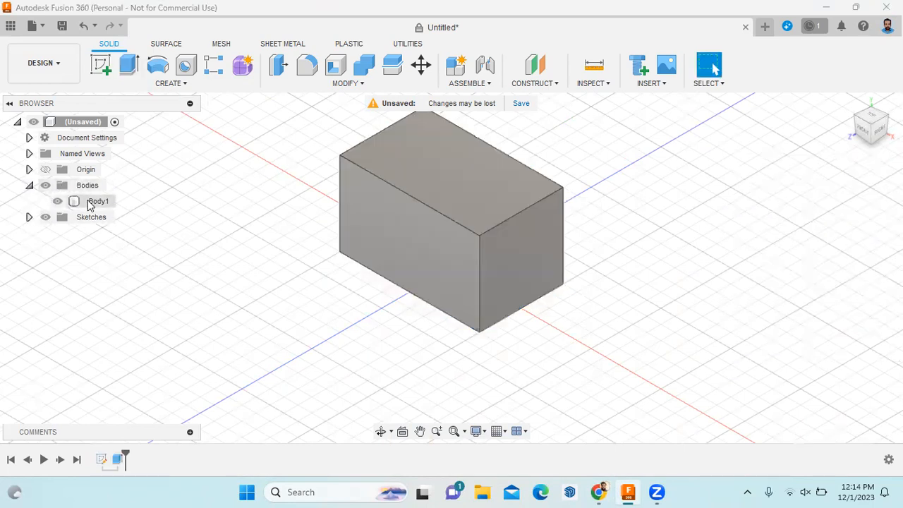
{"action": "right_click", "coordinate": [91, 201]}
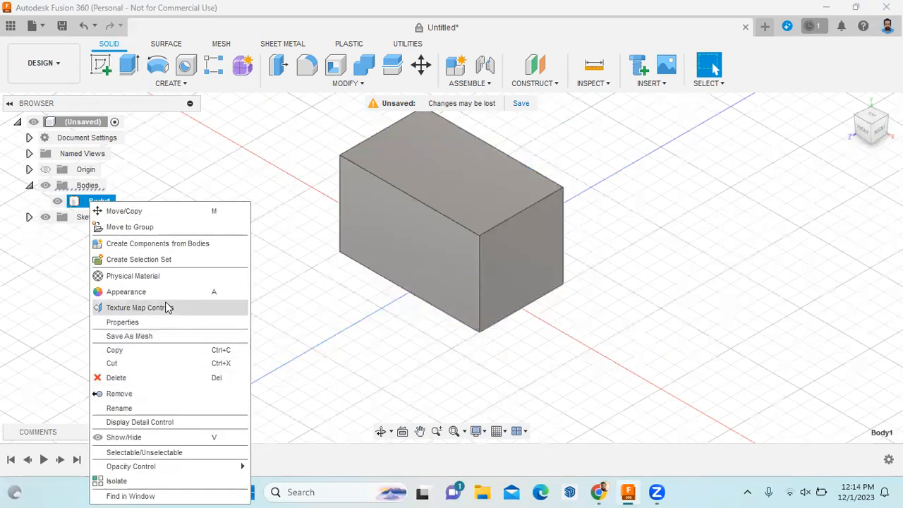
Try Acetal Resin Black and CFRP plastic materials on the box
{"action": "left_click", "coordinate": [175, 276]}
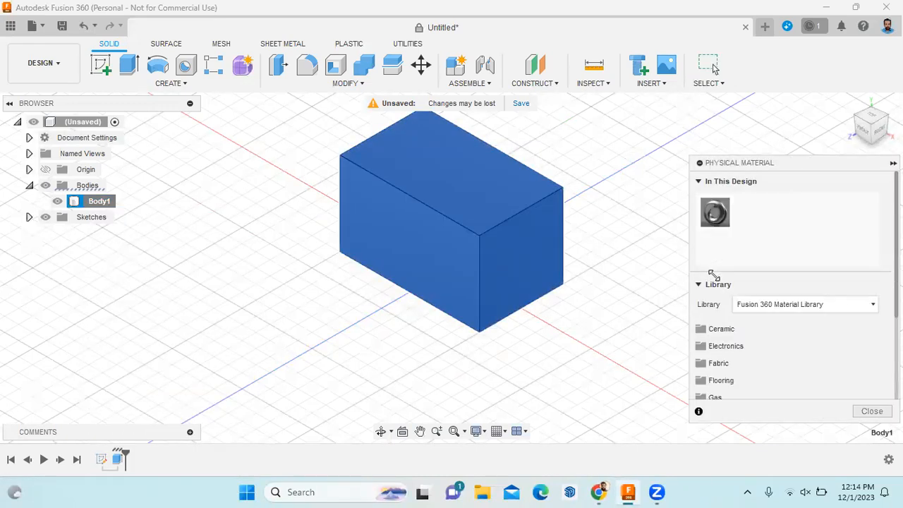
{"action": "scroll", "coordinate": [777, 342], "scroll_direction": "down", "scroll_amount": 3}
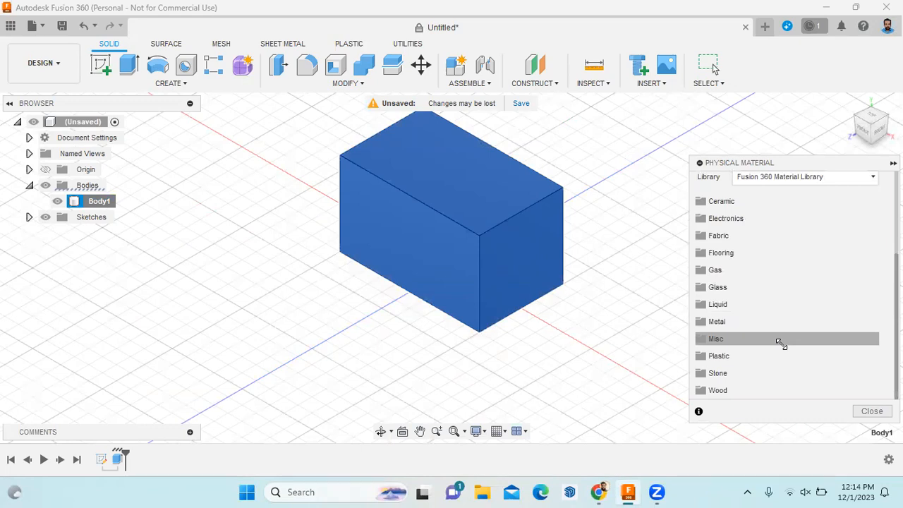
{"action": "left_click", "coordinate": [724, 357]}
{"action": "scroll", "coordinate": [737, 349], "scroll_direction": "down", "scroll_amount": 2}
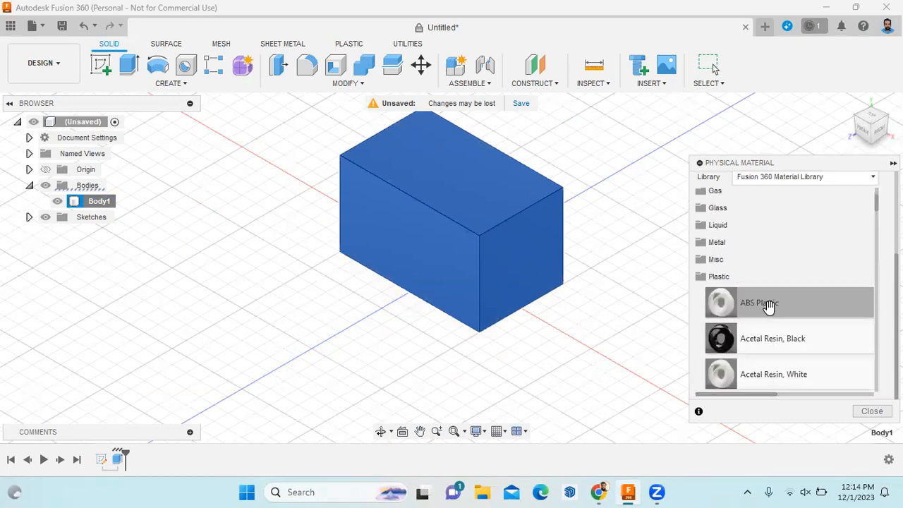
{"action": "left_click_drag", "start_coordinate": [757, 339], "coordinate": [538, 269]}
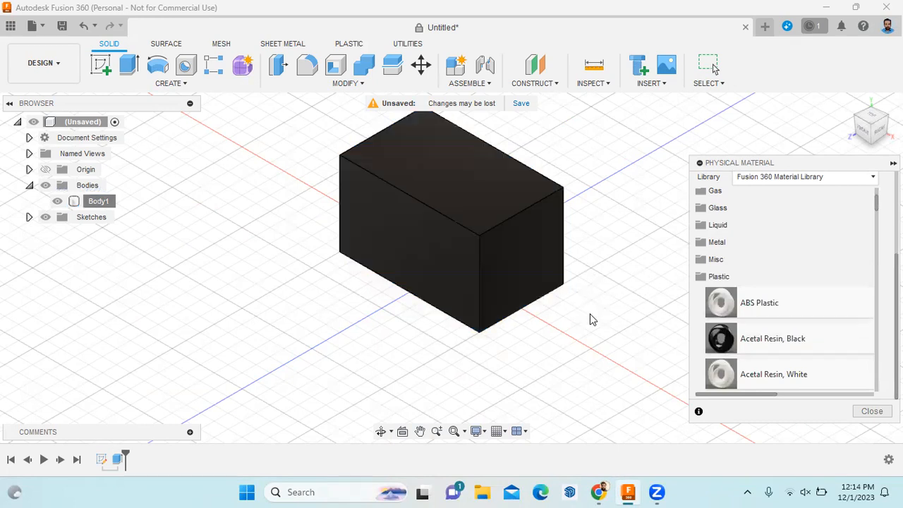
{"action": "scroll", "coordinate": [748, 340], "scroll_direction": "down", "scroll_amount": 1}
{"action": "left_click_drag", "start_coordinate": [744, 335], "coordinate": [548, 271]}
{"action": "scroll", "coordinate": [786, 318], "scroll_direction": "down", "scroll_amount": 2}
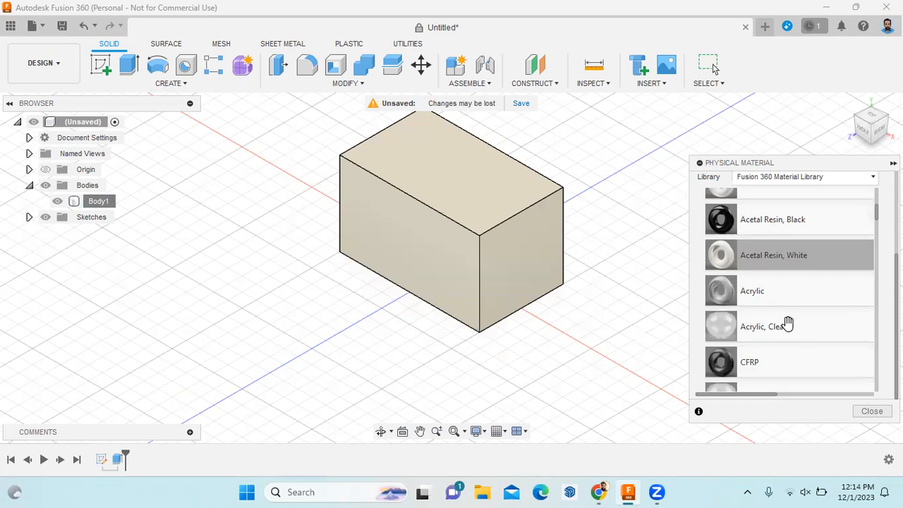
{"action": "left_click_drag", "start_coordinate": [728, 356], "coordinate": [597, 294]}
{"action": "left_click_drag", "start_coordinate": [721, 359], "coordinate": [756, 322]}
Apply the dark Nylon 12 material to the box and close the material panel
{"action": "scroll", "coordinate": [760, 313], "scroll_direction": "down", "scroll_amount": 3}
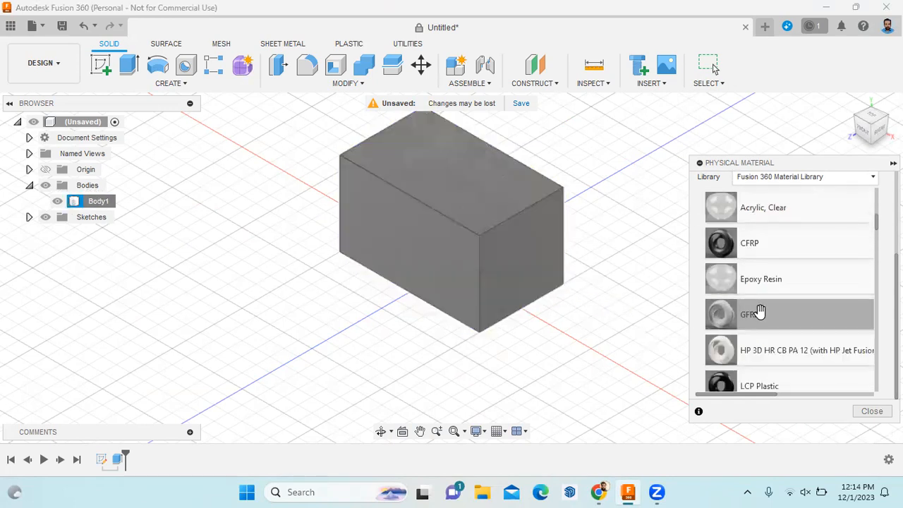
{"action": "scroll", "coordinate": [819, 328], "scroll_direction": "down", "scroll_amount": 3}
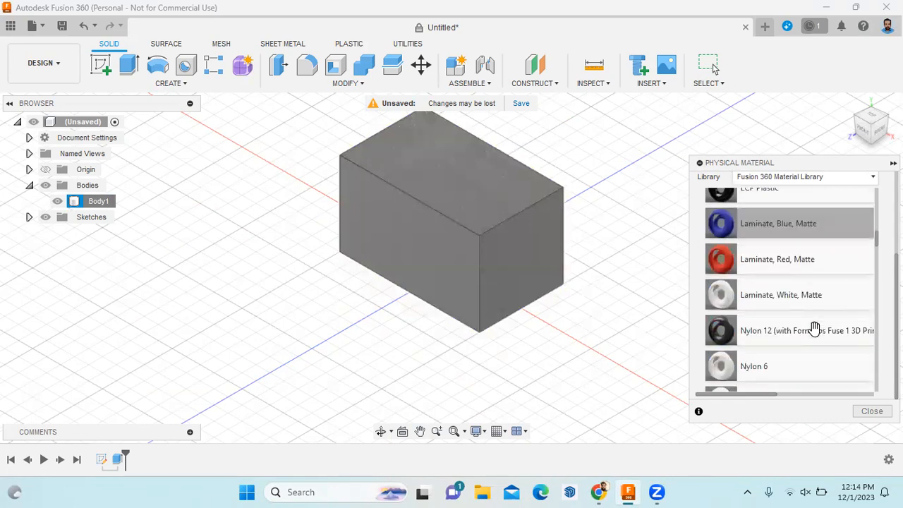
{"action": "left_click_drag", "start_coordinate": [721, 330], "coordinate": [482, 229]}
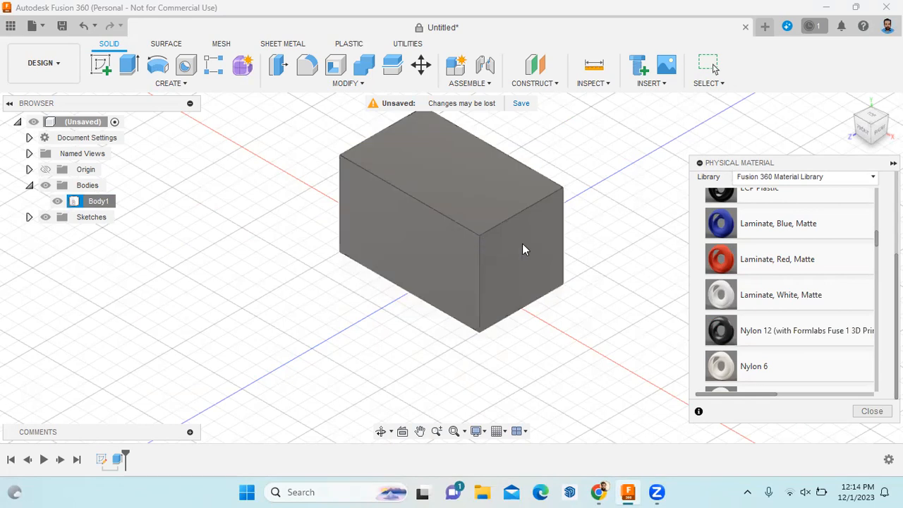
{"action": "scroll", "coordinate": [521, 302], "scroll_direction": "up", "scroll_amount": 1}
{"action": "scroll", "coordinate": [537, 280], "scroll_direction": "down", "scroll_amount": 2}
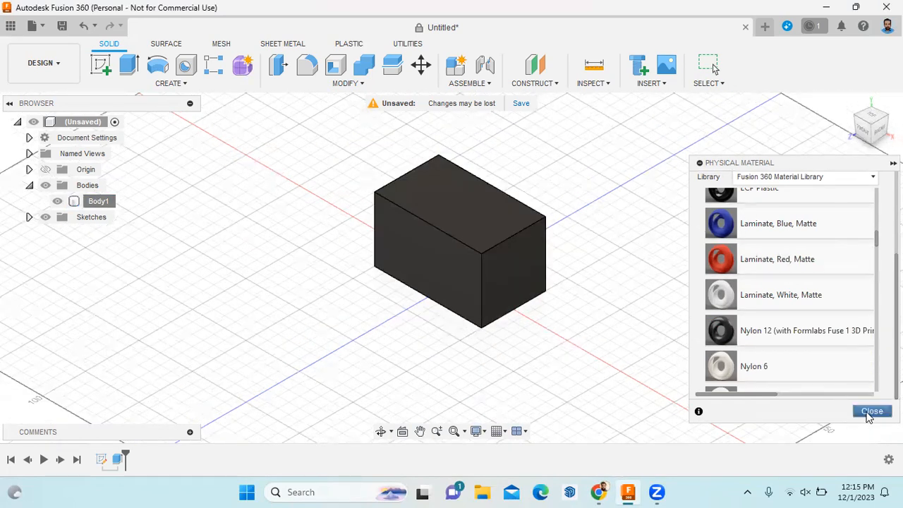
{"action": "left_click", "coordinate": [872, 411]}
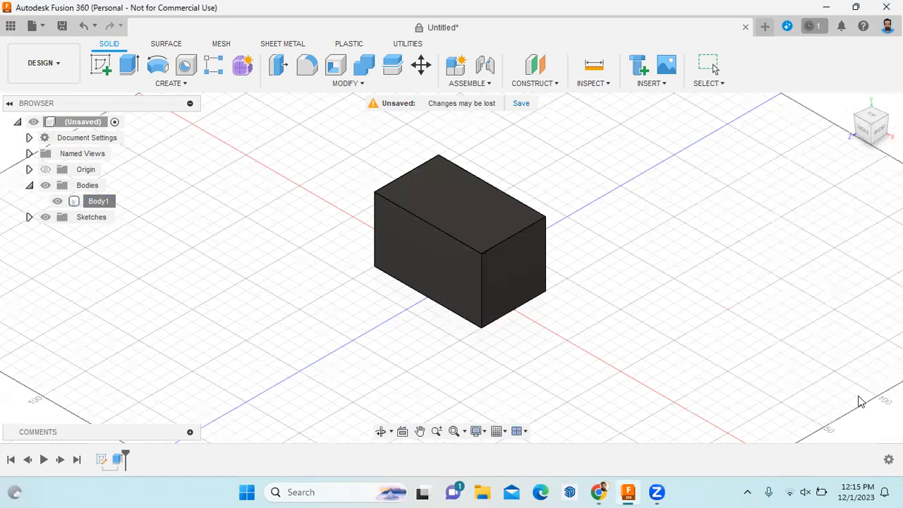
Look around the dark box, check the reference PDF, then return to Fusion 360
{"action": "scroll", "coordinate": [507, 200], "scroll_direction": "up", "scroll_amount": 2}
{"action": "scroll", "coordinate": [532, 299], "scroll_direction": "up", "scroll_amount": 1}
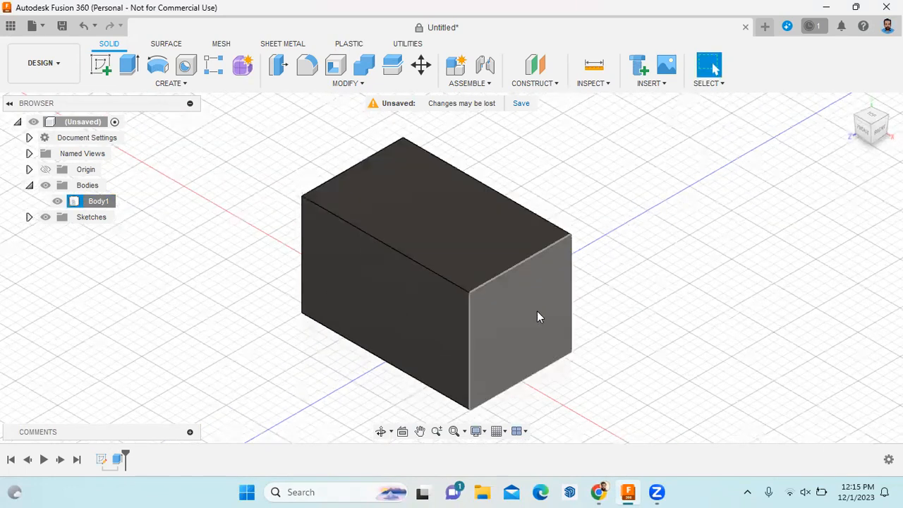
{"action": "scroll", "coordinate": [537, 369], "scroll_direction": "up", "scroll_amount": 1}
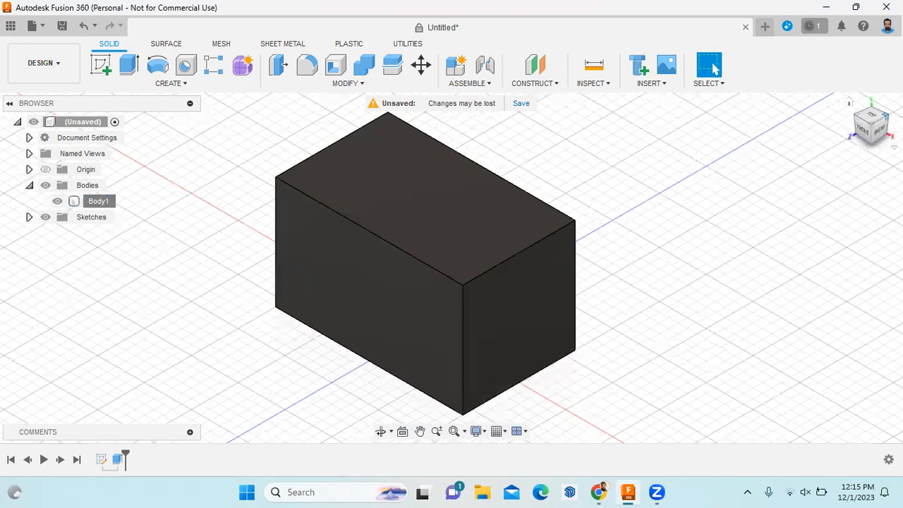
{"action": "left_click", "coordinate": [885, 116]}
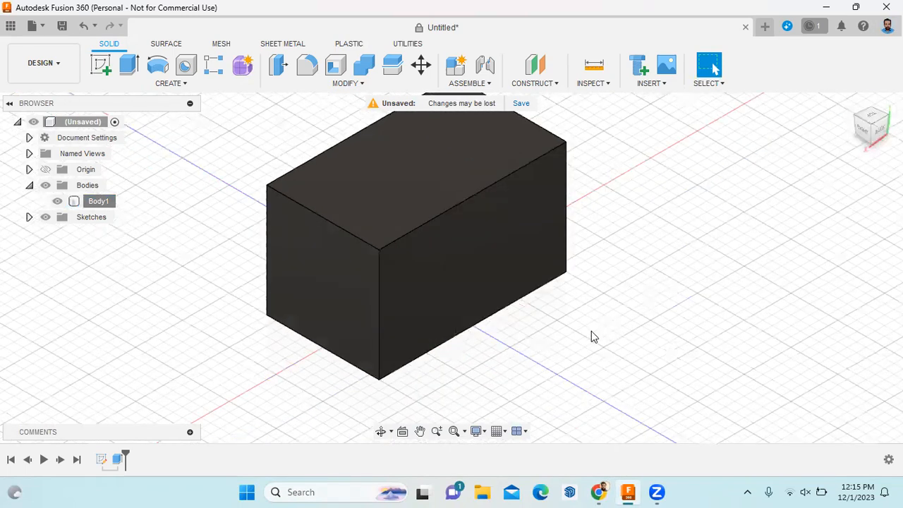
{"action": "scroll", "coordinate": [592, 331], "scroll_direction": "down", "scroll_amount": 2}
{"action": "scroll", "coordinate": [594, 267], "scroll_direction": "up", "scroll_amount": 2}
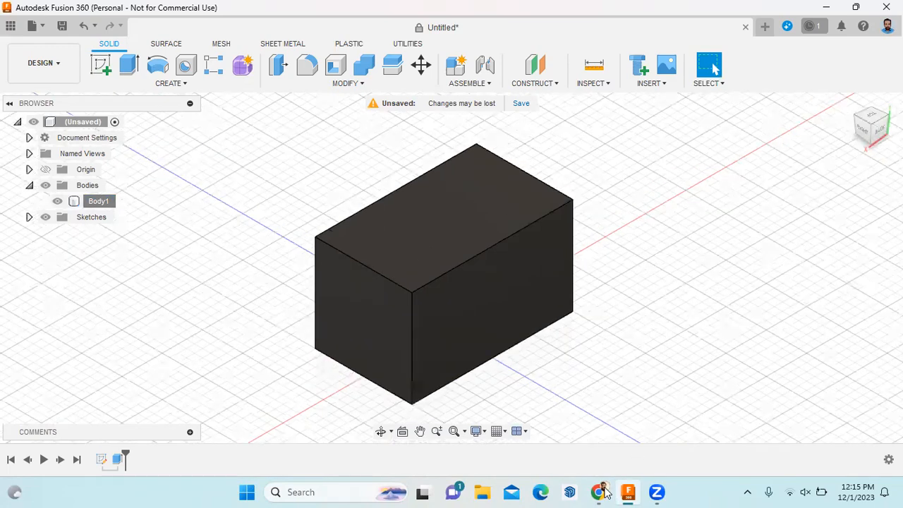
{"action": "left_click", "coordinate": [593, 485]}
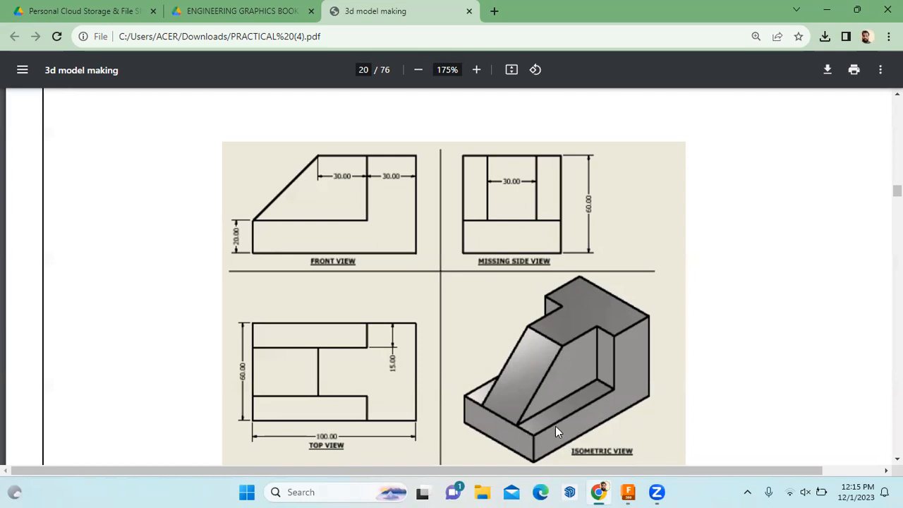
{"action": "left_click", "coordinate": [627, 492]}
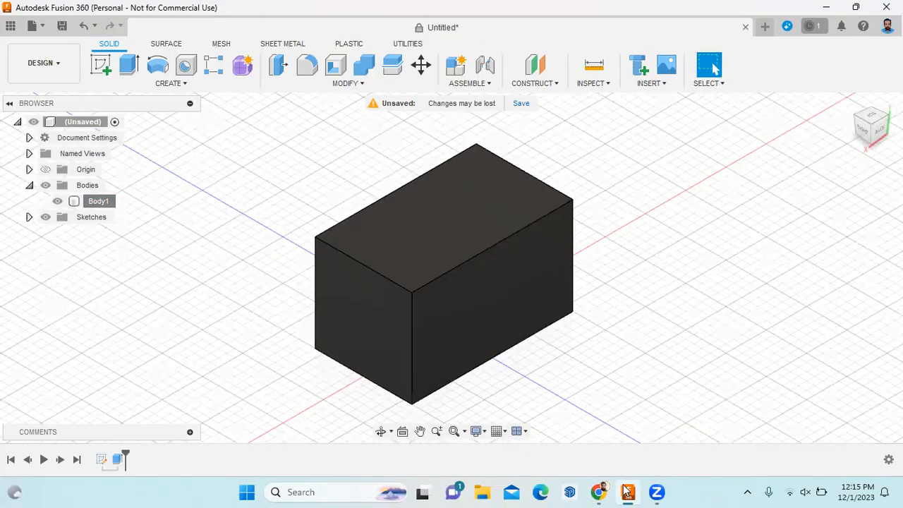
{"action": "left_click", "coordinate": [492, 314]}
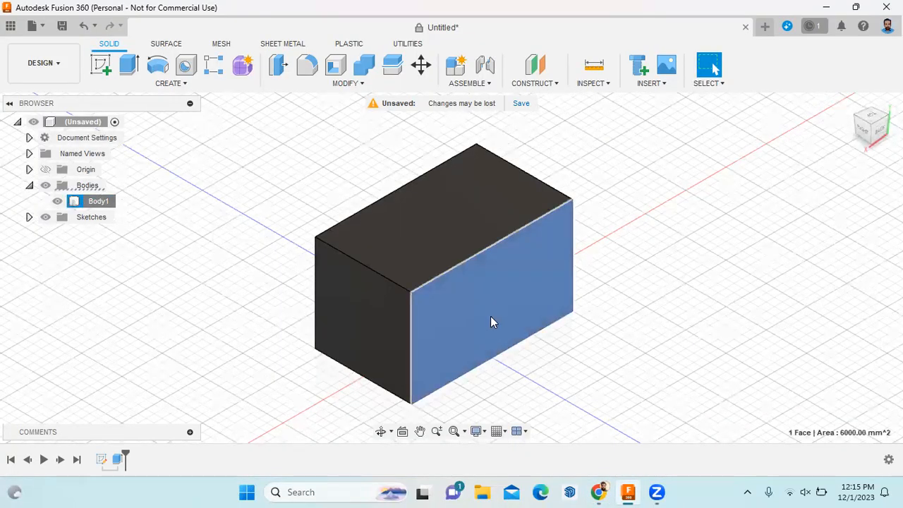
{"action": "right_click", "coordinate": [492, 315]}
{"action": "left_click", "coordinate": [497, 90]}
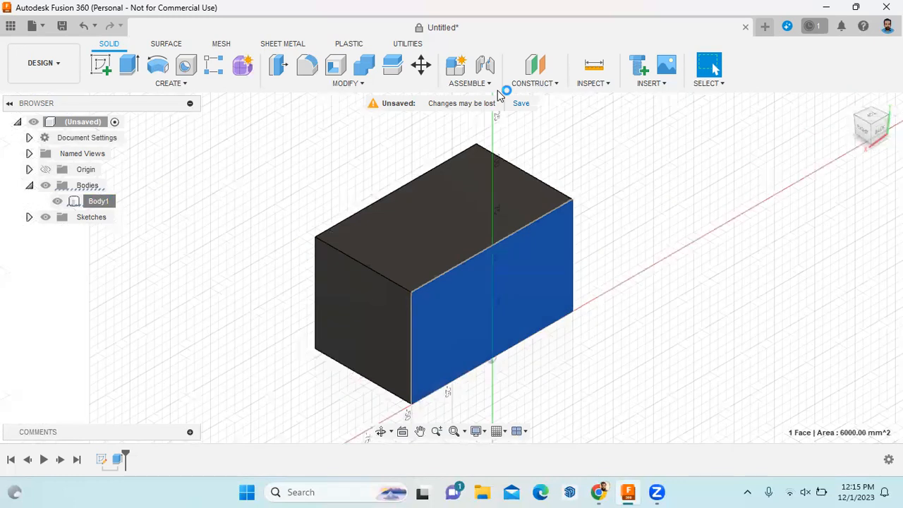
{"action": "scroll", "coordinate": [461, 149], "scroll_direction": "up", "scroll_amount": 4}
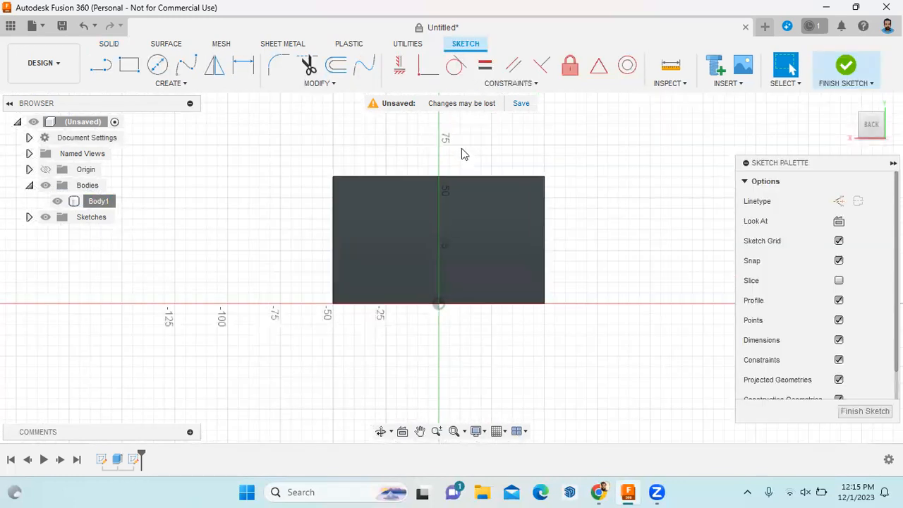
{"action": "left_click", "coordinate": [859, 411]}
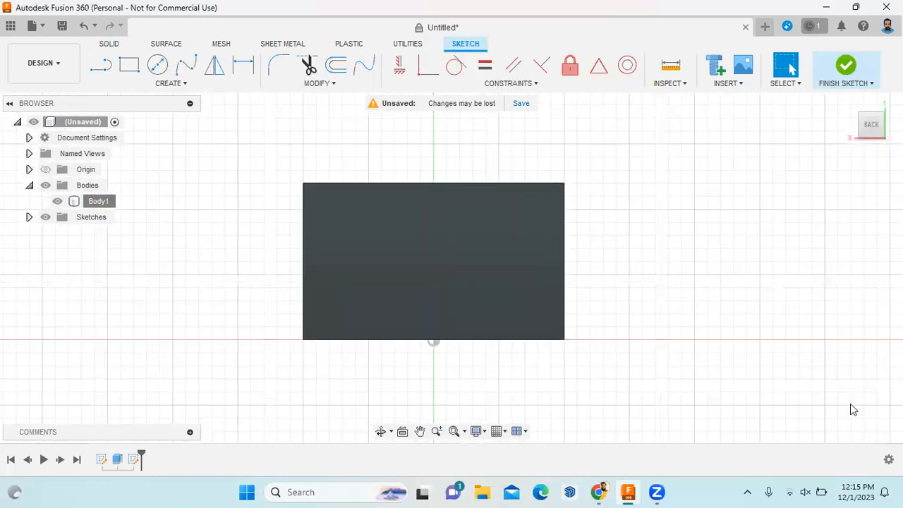
{"action": "left_click", "coordinate": [849, 103]}
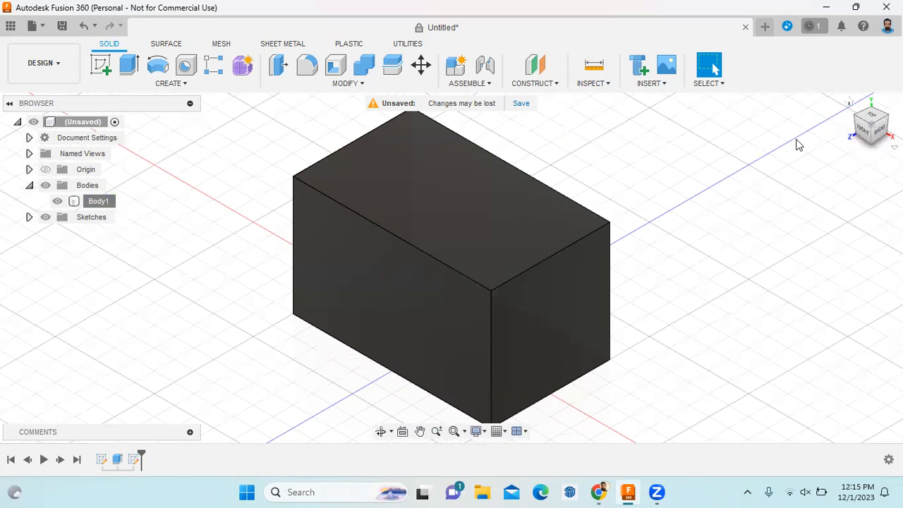
Sketch a 70 × 15 mm corner rectangle on the block's top face
{"action": "right_click", "coordinate": [483, 210]}
{"action": "left_click", "coordinate": [472, 297]}
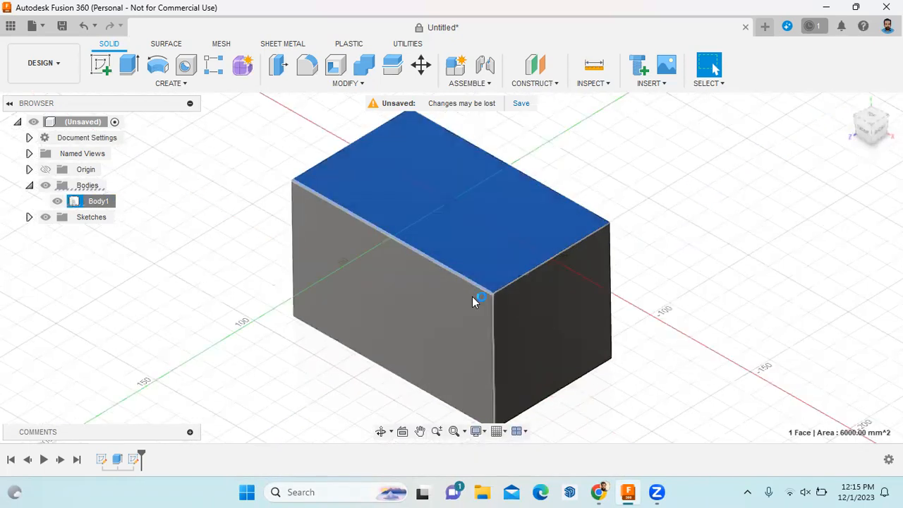
{"action": "left_click", "coordinate": [131, 68]}
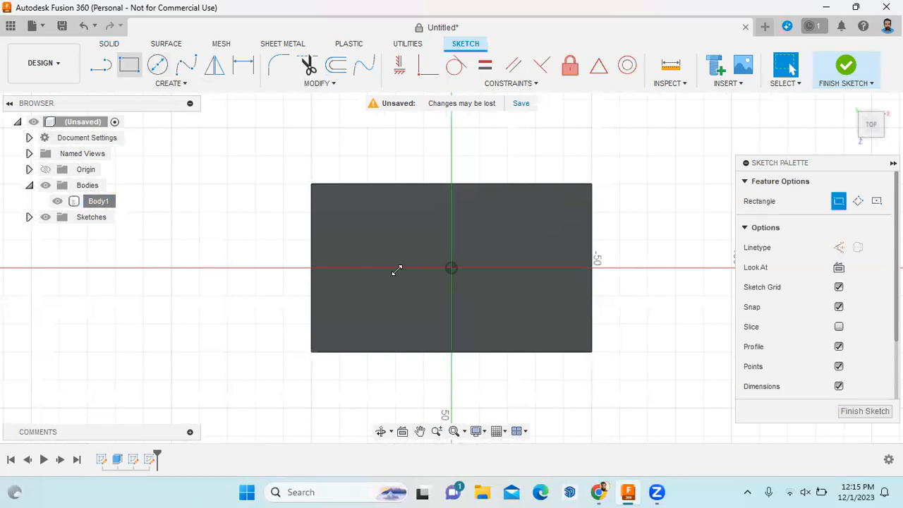
{"action": "left_click", "coordinate": [592, 352]}
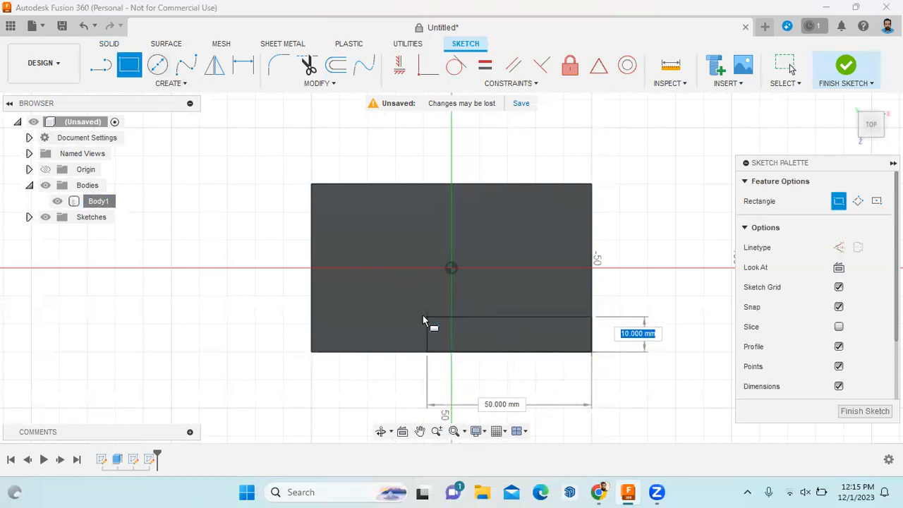
{"action": "type", "text": "15"}
{"action": "key", "text": "Tab"}
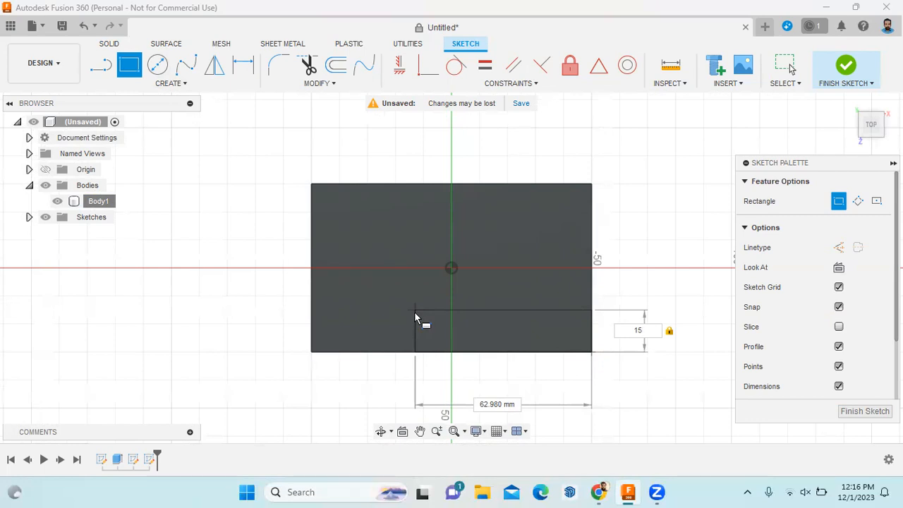
{"action": "type", "text": "70"}
{"action": "key", "text": "Return"}
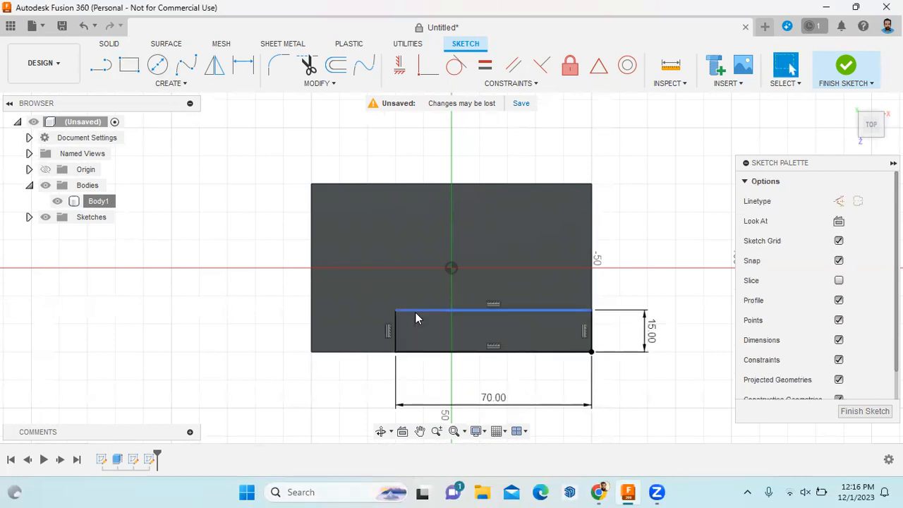
{"action": "left_click", "coordinate": [865, 412]}
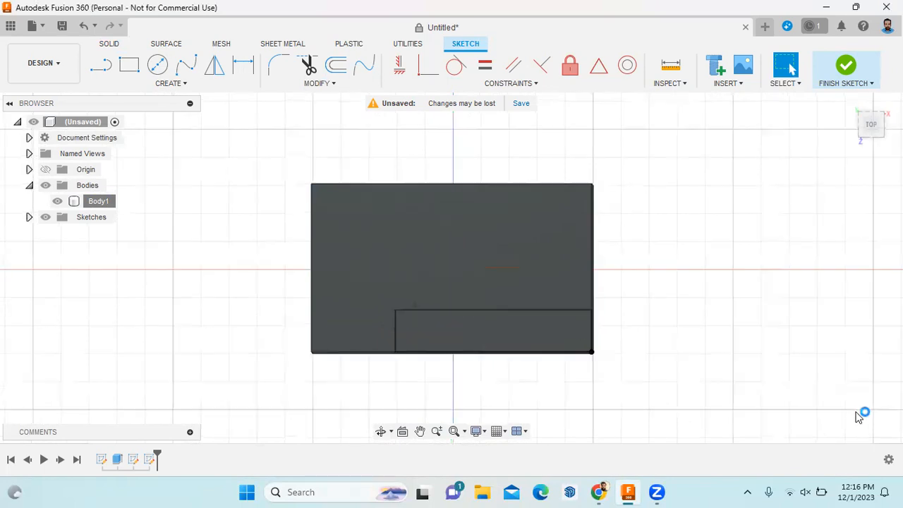
Compare with the reference drawing PDF and return to the Fusion 360 model
{"action": "left_click", "coordinate": [600, 492]}
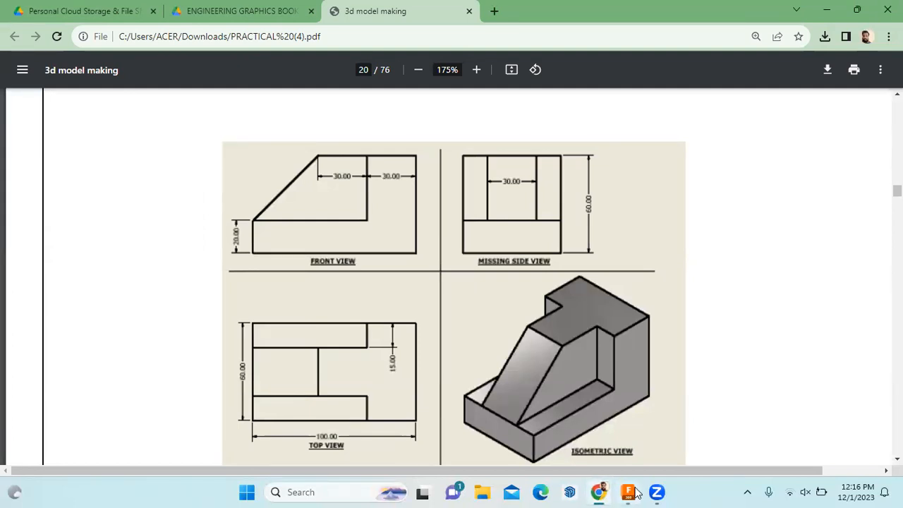
{"action": "left_click", "coordinate": [628, 493]}
{"action": "left_click", "coordinate": [131, 68]}
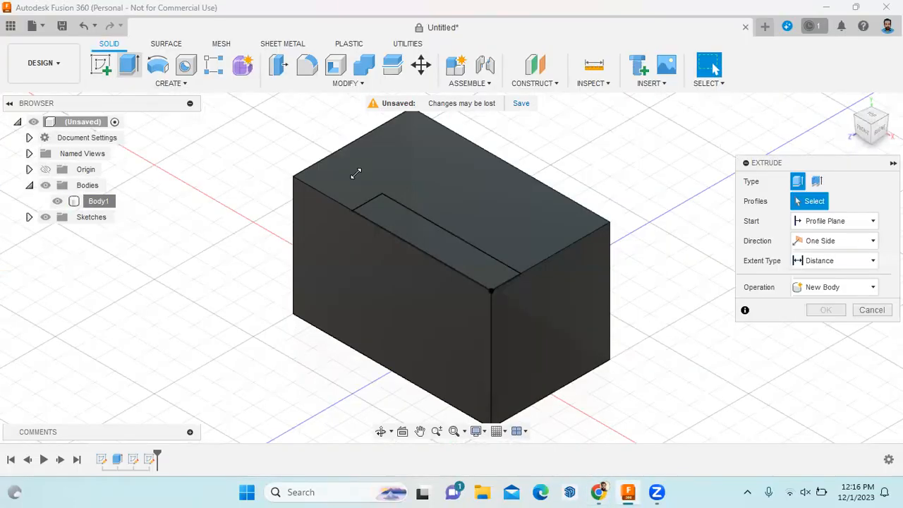
Try a 40 mm cut on the rectangle profile, then undo it
{"action": "left_click", "coordinate": [424, 232]}
{"action": "left_click_drag", "start_coordinate": [432, 233], "coordinate": [438, 294]}
{"action": "type", "text": "40"}
{"action": "key", "text": "Return"}
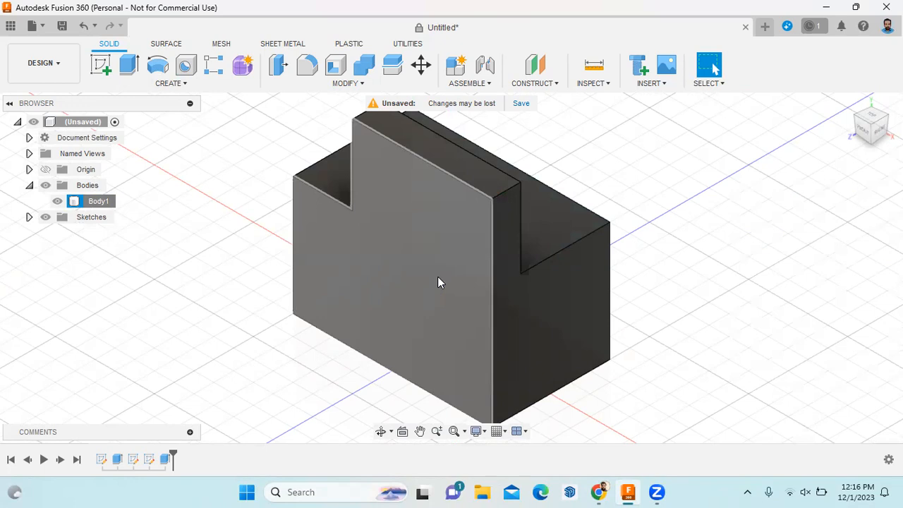
{"action": "key", "text": "ctrl+z"}
Try a 30 mm cut including the rest of the top face, then cancel it
{"action": "left_click", "coordinate": [128, 65]}
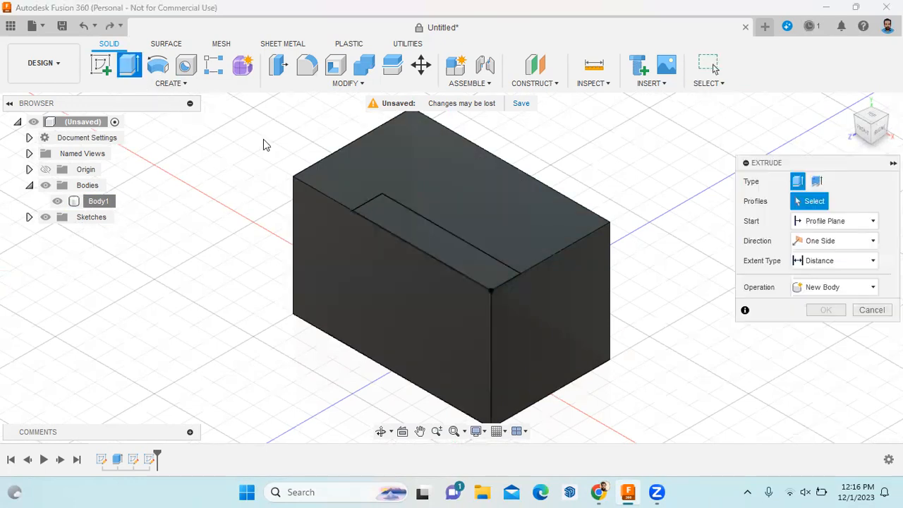
{"action": "left_click", "coordinate": [437, 249]}
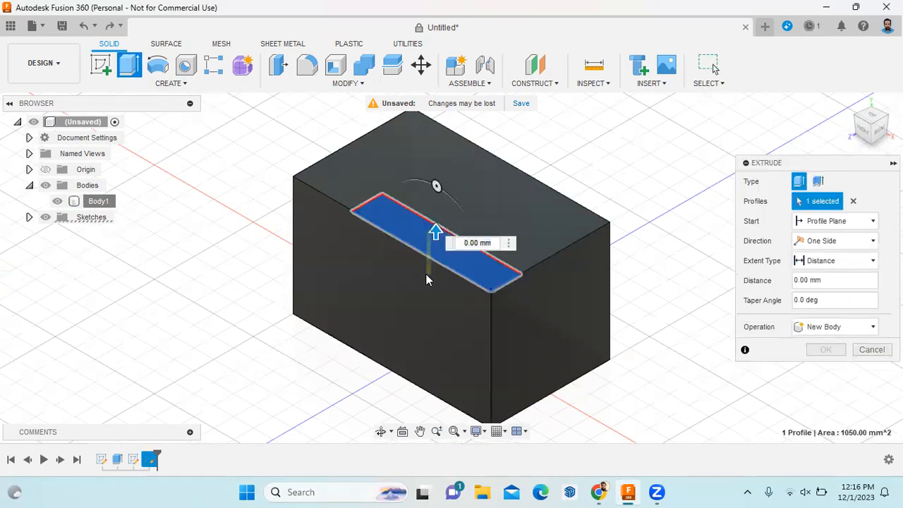
{"action": "left_click", "coordinate": [435, 237]}
{"action": "left_click_drag", "start_coordinate": [434, 231], "coordinate": [438, 322]}
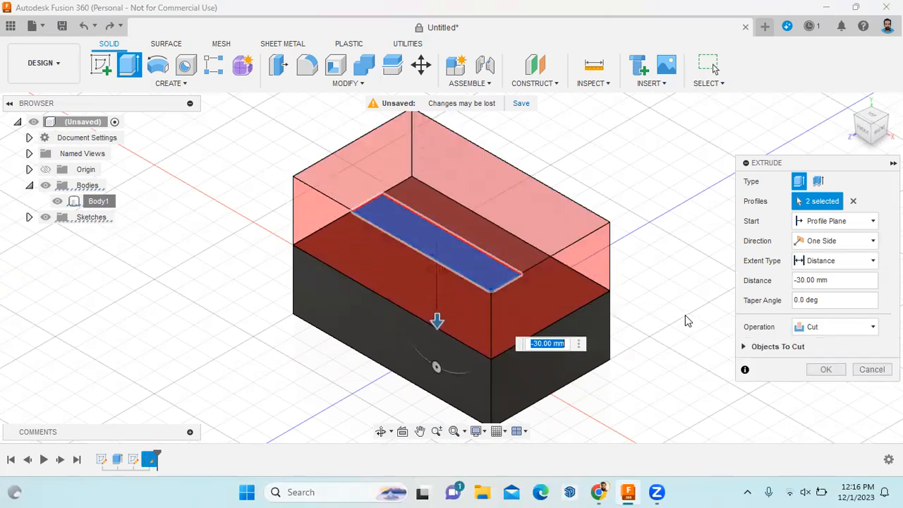
{"action": "left_click", "coordinate": [875, 370]}
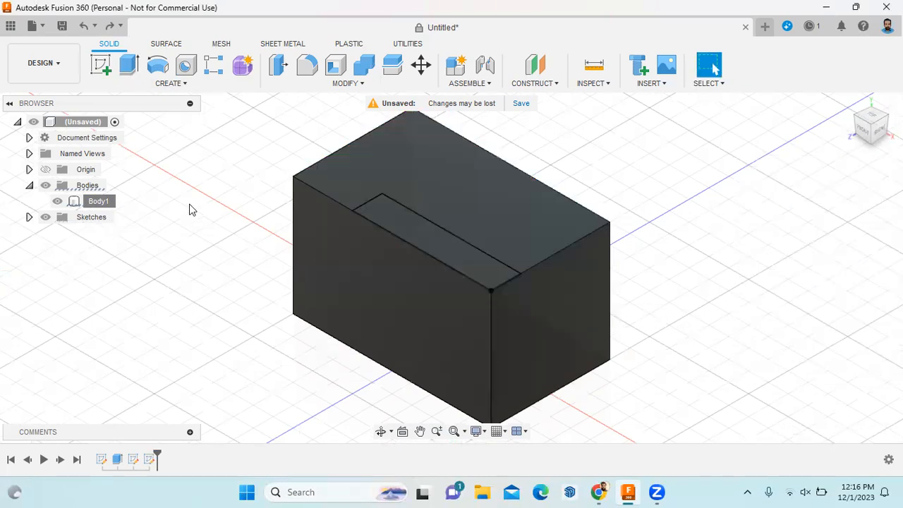
Cut only the 70 × 15 mm strip -40 mm into the block
{"action": "left_click", "coordinate": [128, 66]}
{"action": "left_click", "coordinate": [433, 232]}
{"action": "left_click_drag", "start_coordinate": [434, 231], "coordinate": [455, 338]}
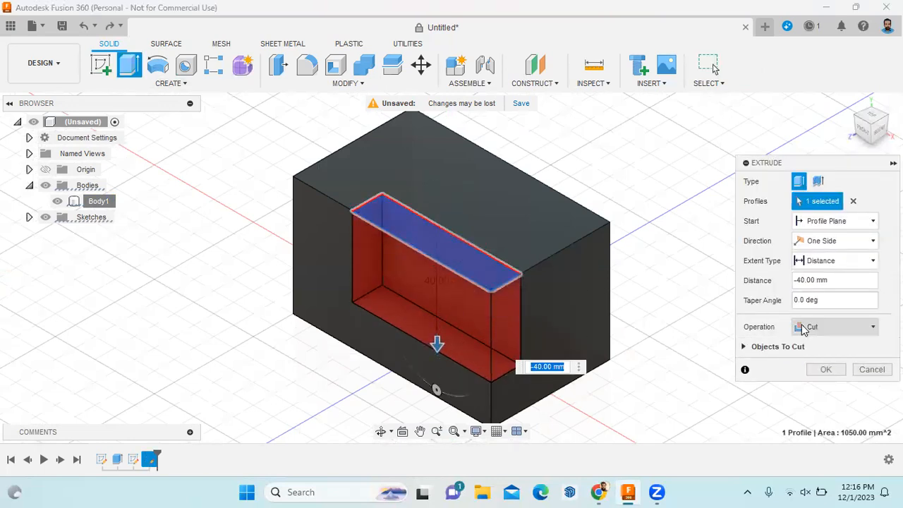
{"action": "type", "text": "-40"}
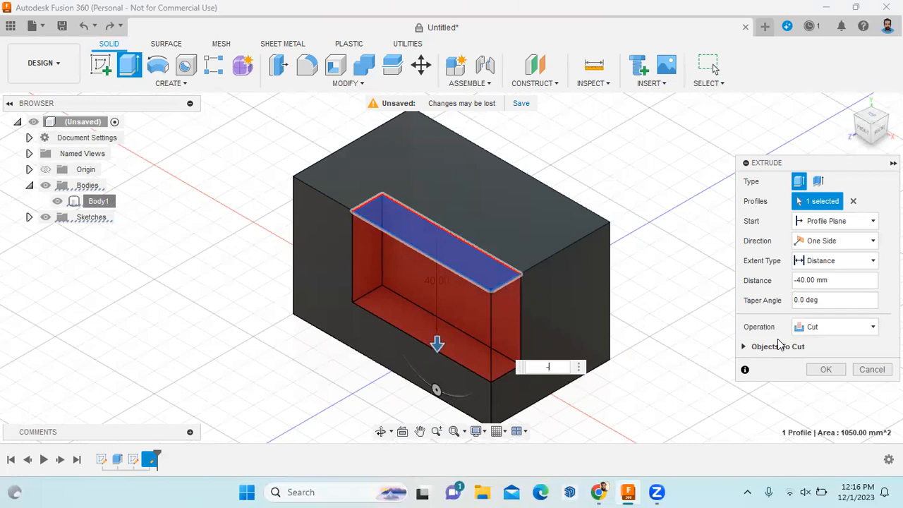
{"action": "left_click", "coordinate": [827, 369]}
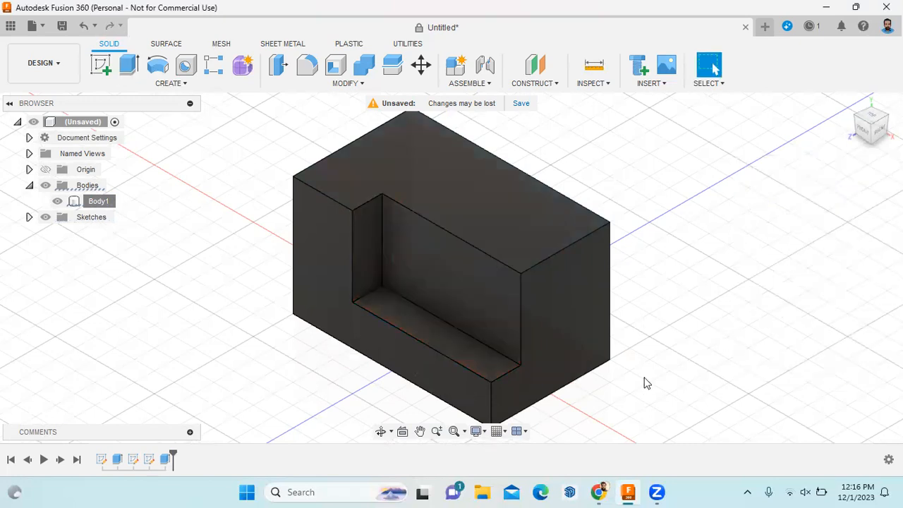
{"action": "scroll", "coordinate": [437, 393], "scroll_direction": "up", "scroll_amount": 2}
{"action": "scroll", "coordinate": [437, 393], "scroll_direction": "down", "scroll_amount": 2}
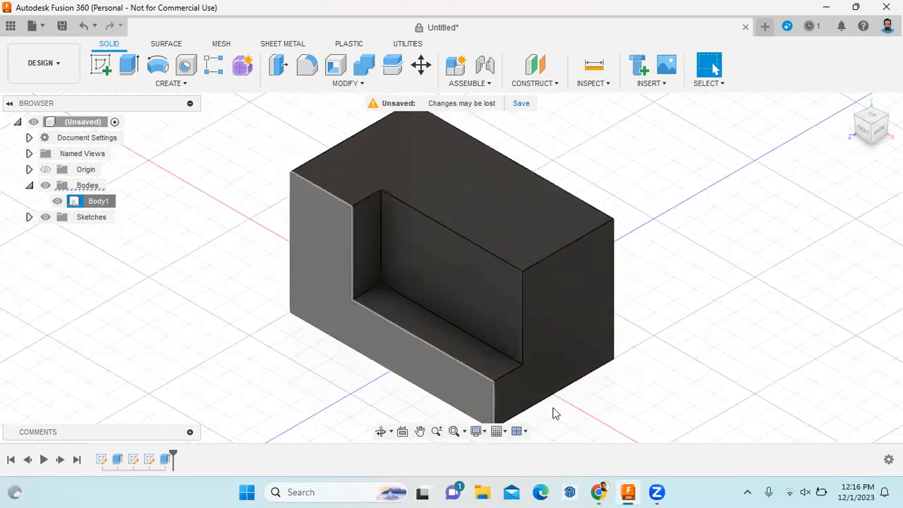
{"action": "left_click", "coordinate": [600, 492]}
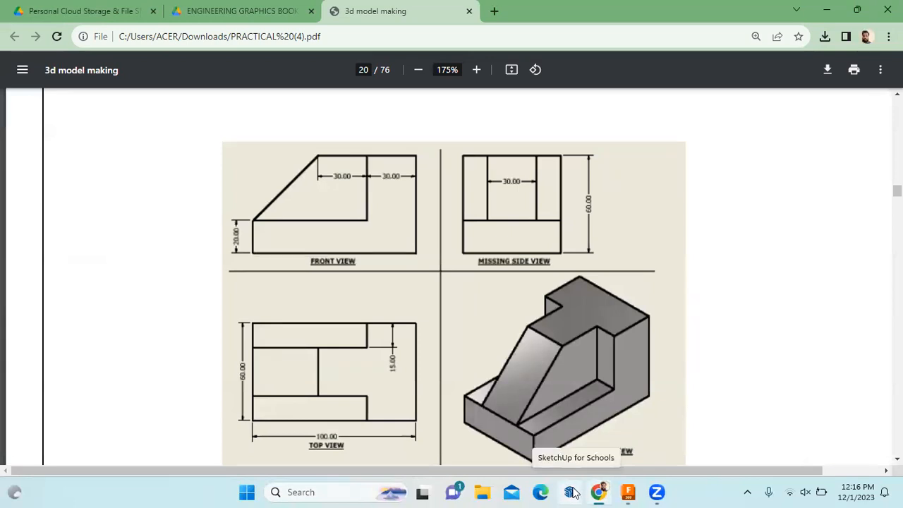
{"action": "left_click", "coordinate": [628, 492]}
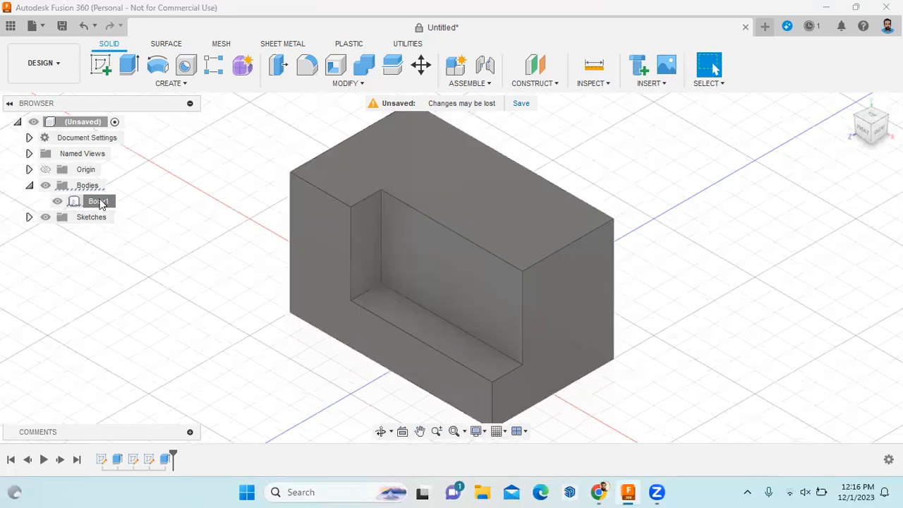
Replace Body1's plastic with the 60Sn40Pb metal material and close the panel
{"action": "right_click", "coordinate": [104, 203]}
{"action": "key", "text": "Escape"}
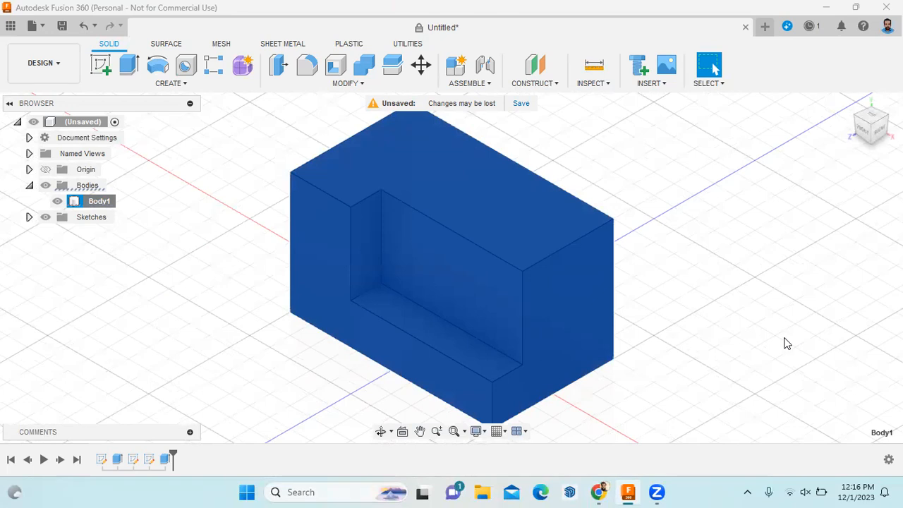
{"action": "scroll", "coordinate": [781, 345], "scroll_direction": "down", "scroll_amount": 1}
{"action": "scroll", "coordinate": [780, 345], "scroll_direction": "up", "scroll_amount": 1}
{"action": "scroll", "coordinate": [777, 347], "scroll_direction": "down", "scroll_amount": 2}
{"action": "left_click", "coordinate": [733, 376]}
{"action": "left_click_drag", "start_coordinate": [722, 357], "coordinate": [600, 332]}
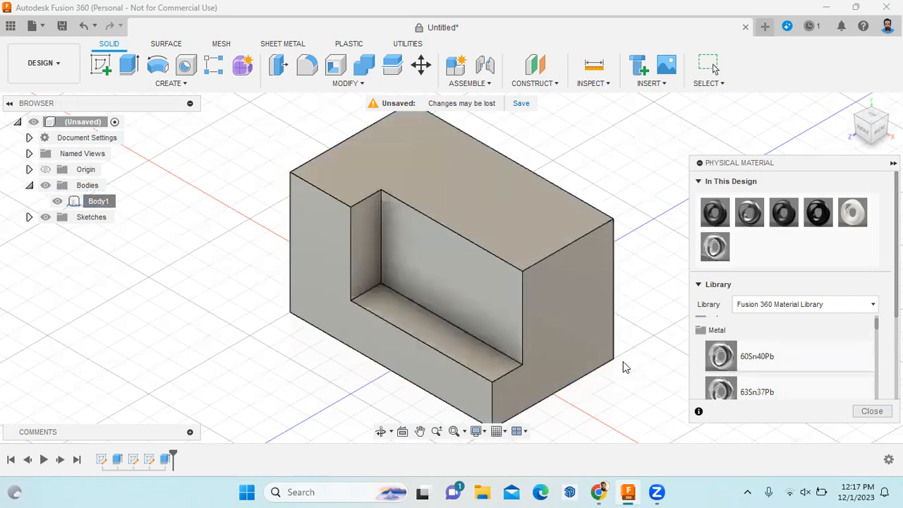
{"action": "left_click", "coordinate": [873, 411]}
Fit the whole block in view and select its top face
{"action": "scroll", "coordinate": [595, 339], "scroll_direction": "up", "scroll_amount": 3}
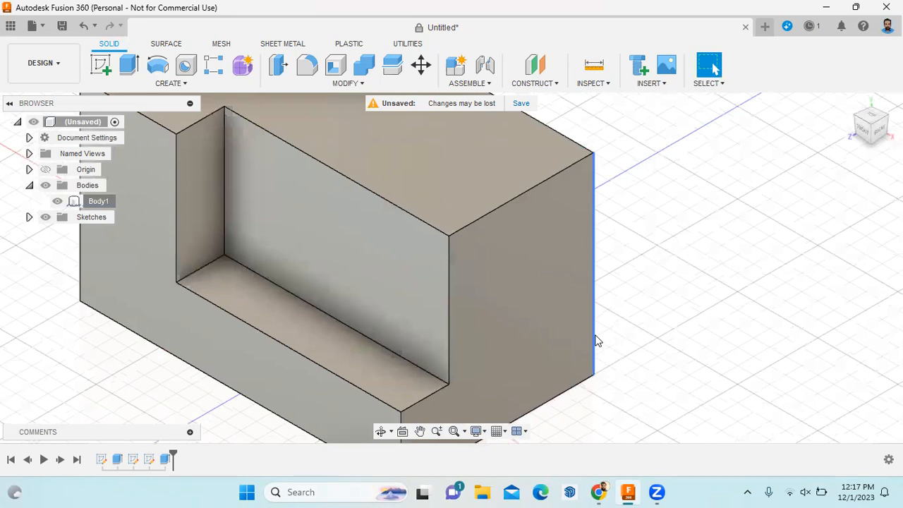
{"action": "scroll", "coordinate": [597, 341], "scroll_direction": "down", "scroll_amount": 3}
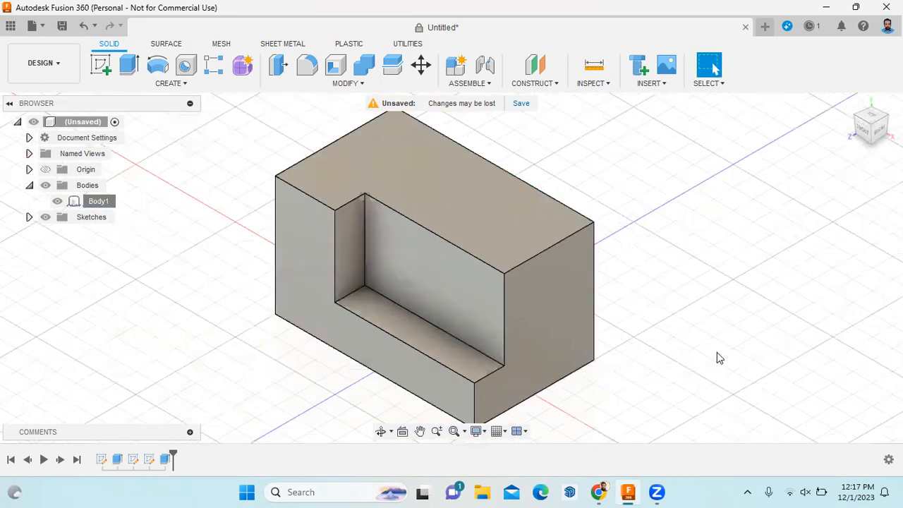
{"action": "left_click", "coordinate": [498, 217]}
{"action": "right_click", "coordinate": [498, 219]}
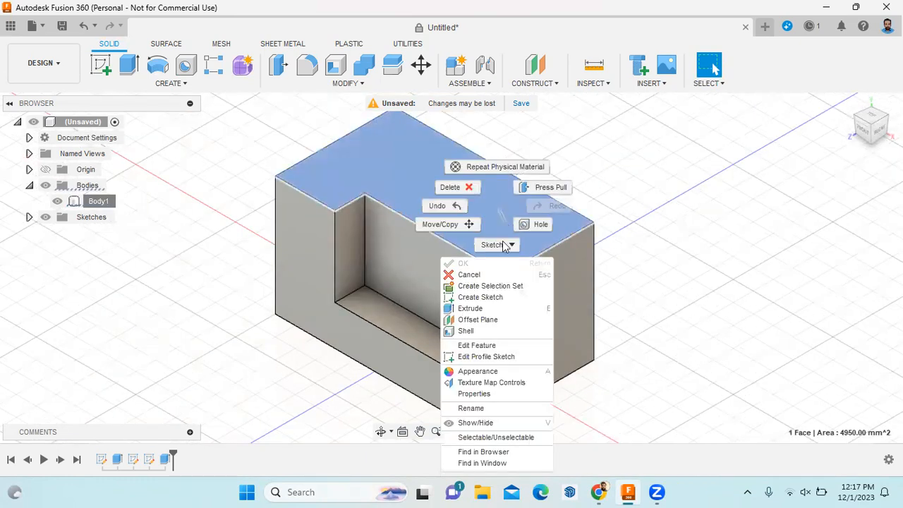
Sketch a 70 × 15 mm rectangle at the far corner of the top face
{"action": "left_click", "coordinate": [496, 297]}
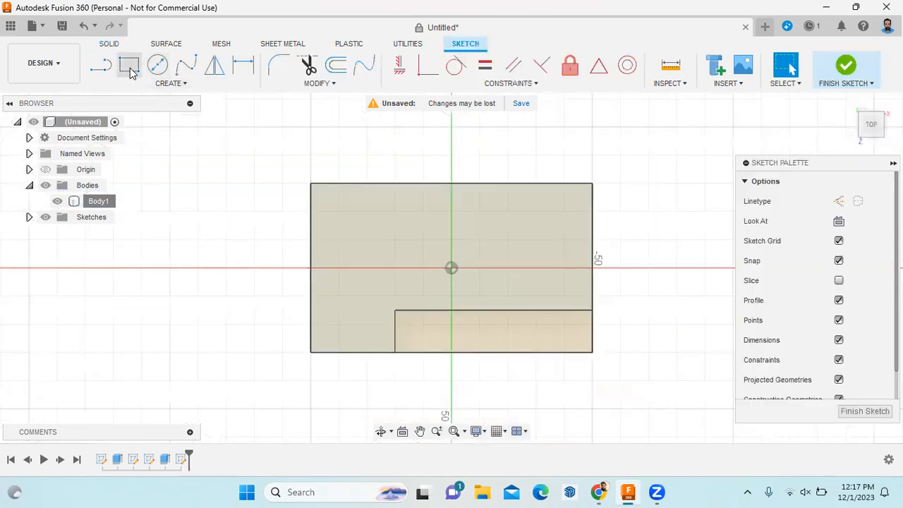
{"action": "left_click", "coordinate": [129, 65]}
{"action": "left_click", "coordinate": [593, 183]}
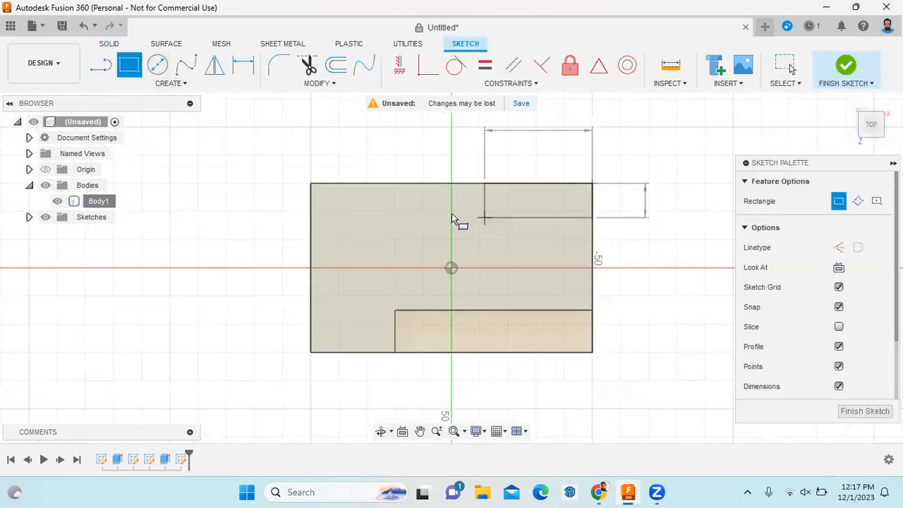
{"action": "type", "text": "15"}
{"action": "key", "text": "Tab"}
{"action": "type", "text": "70"}
{"action": "key", "text": "Return"}
{"action": "key", "text": "Escape"}
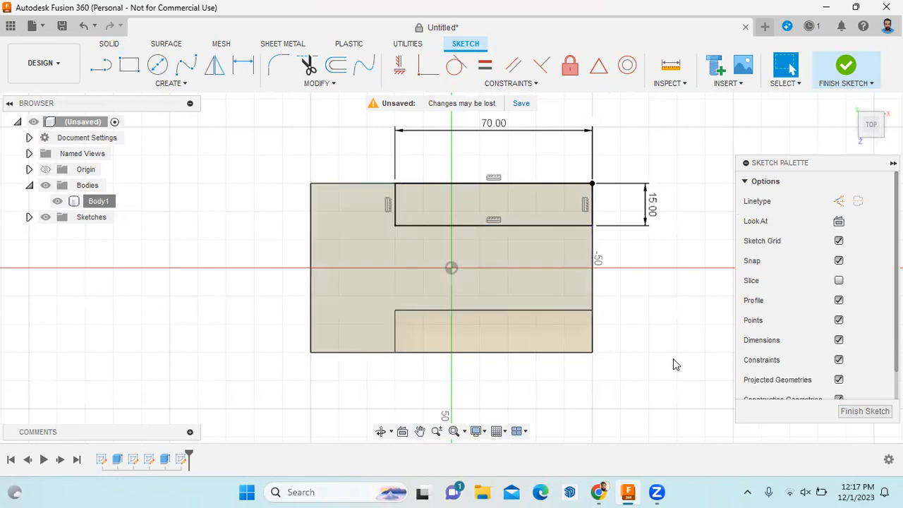
{"action": "left_click", "coordinate": [853, 412]}
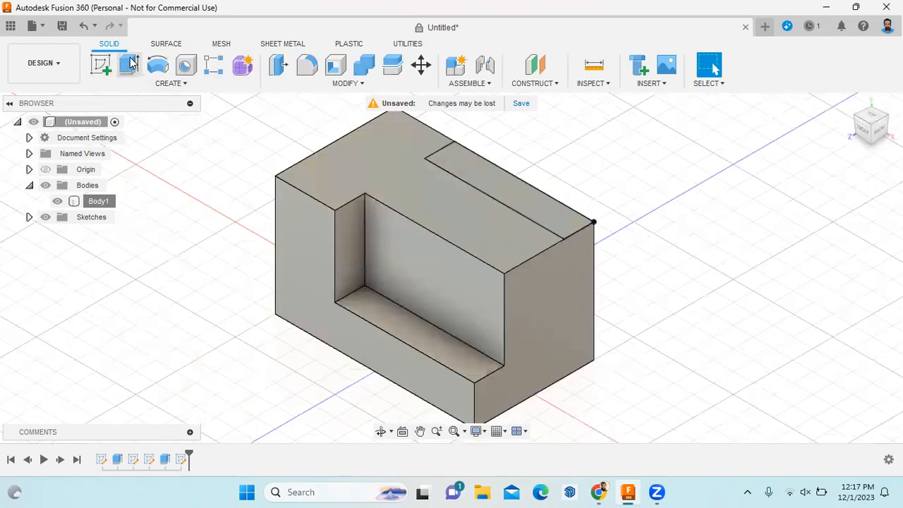
Cut the slot profile 40 mm deep, then bring up the reference PDF
{"action": "key", "text": "e"}
{"action": "left_click", "coordinate": [512, 190]}
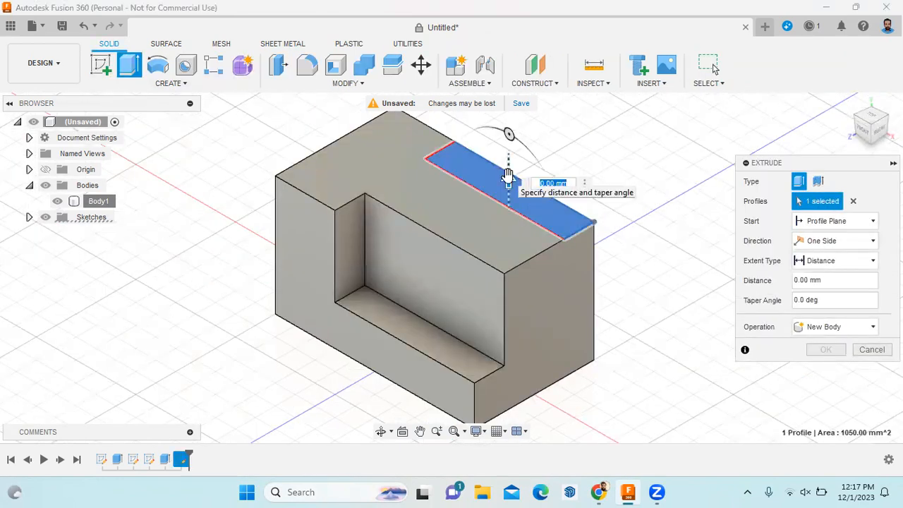
{"action": "left_click_drag", "start_coordinate": [510, 180], "coordinate": [510, 244]}
{"action": "type", "text": "40"}
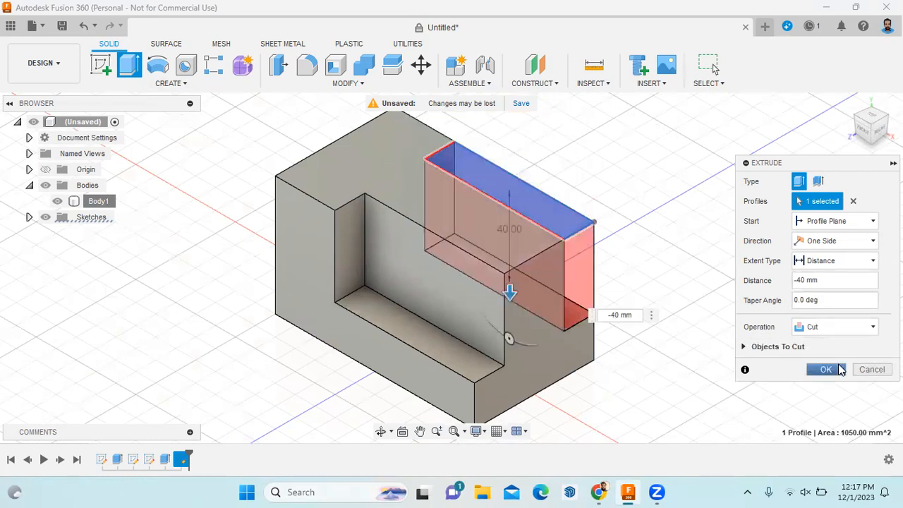
{"action": "left_click", "coordinate": [826, 370]}
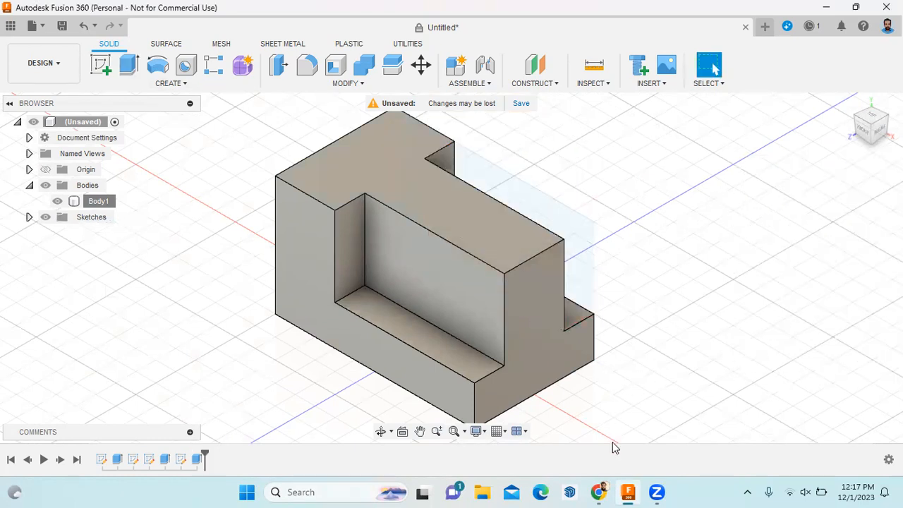
{"action": "left_click", "coordinate": [601, 492]}
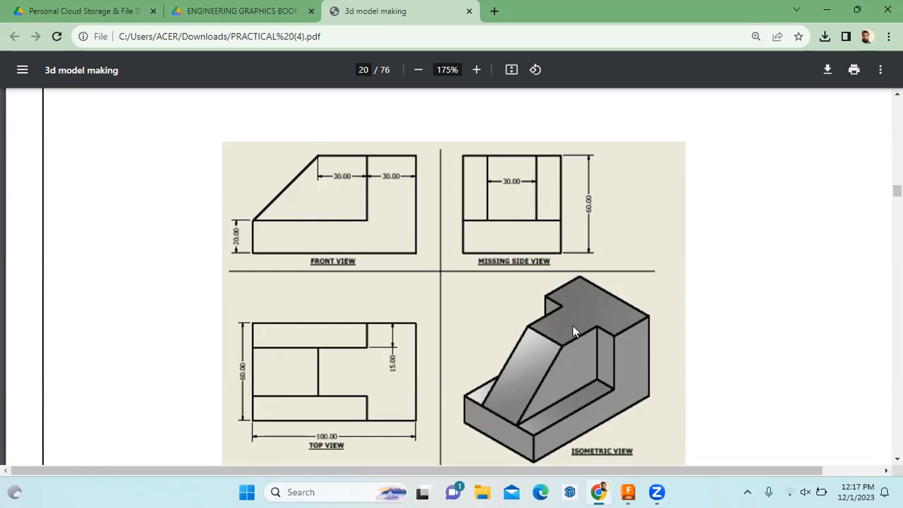
{"action": "left_click", "coordinate": [628, 492]}
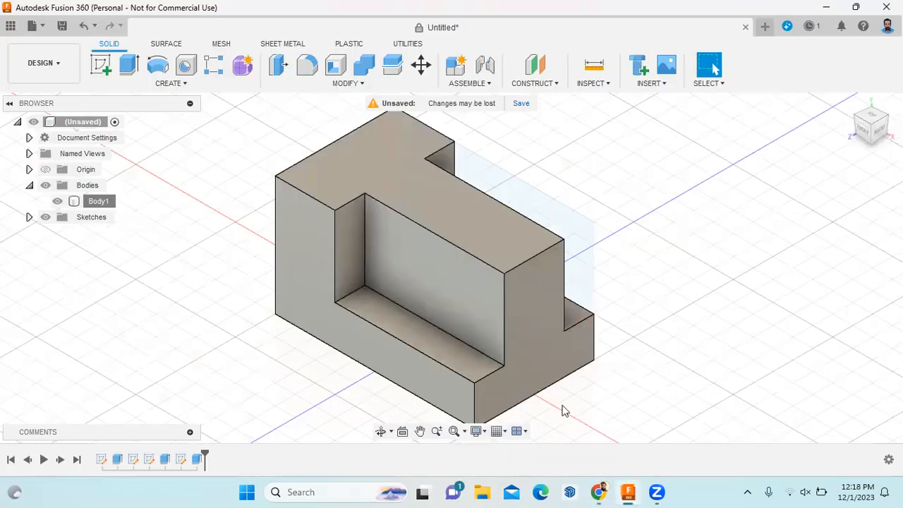
{"action": "left_click", "coordinate": [850, 104]}
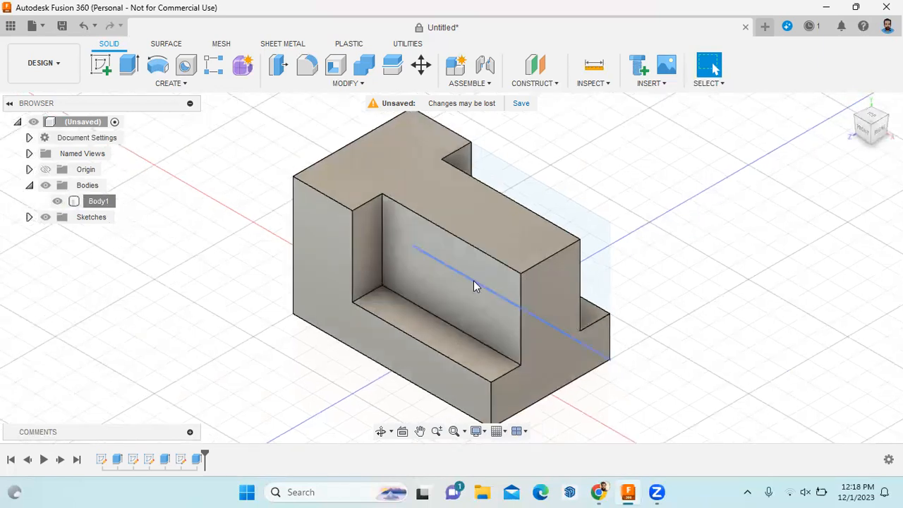
{"action": "left_click", "coordinate": [475, 298]}
Draw the diagonal slope line in a new sketch on the inner wall
{"action": "right_click", "coordinate": [475, 298]}
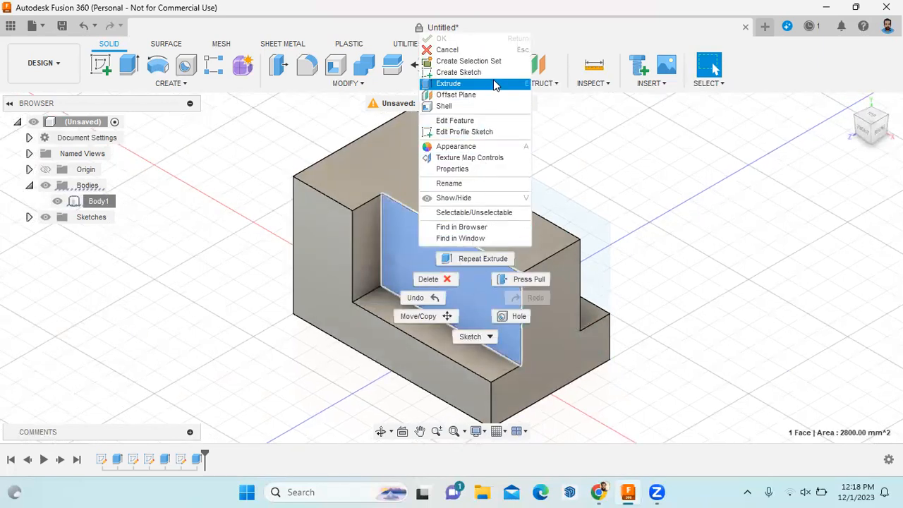
{"action": "left_click", "coordinate": [463, 72]}
{"action": "scroll", "coordinate": [464, 336], "scroll_direction": "down", "scroll_amount": 2}
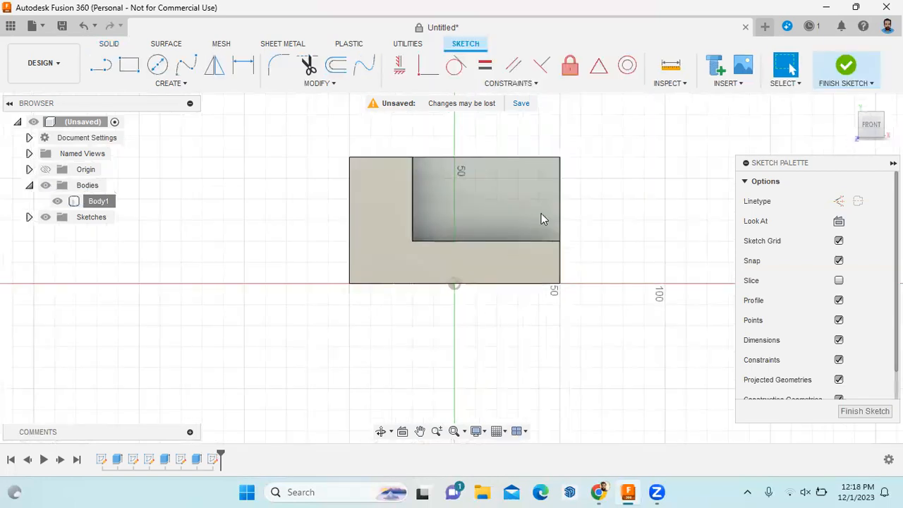
{"action": "scroll", "coordinate": [568, 170], "scroll_direction": "up", "scroll_amount": 4}
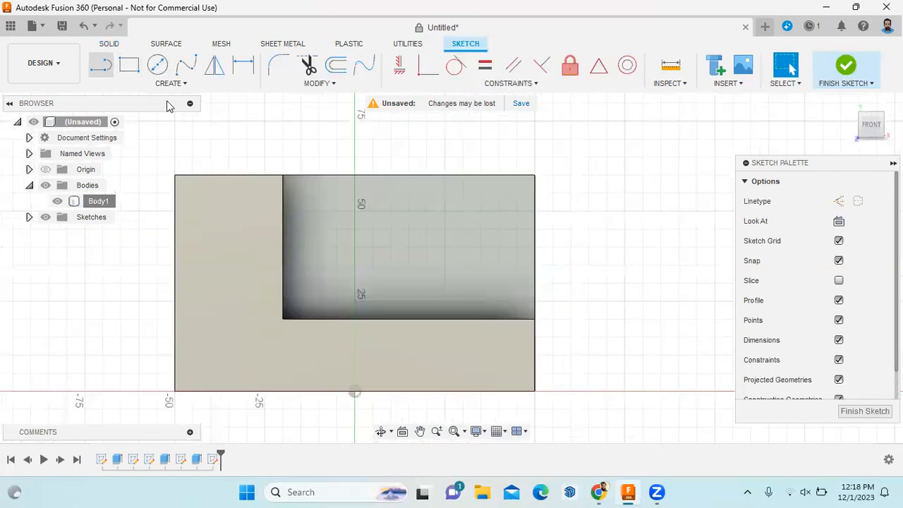
{"action": "key", "text": "l"}
{"action": "left_click", "coordinate": [383, 176]}
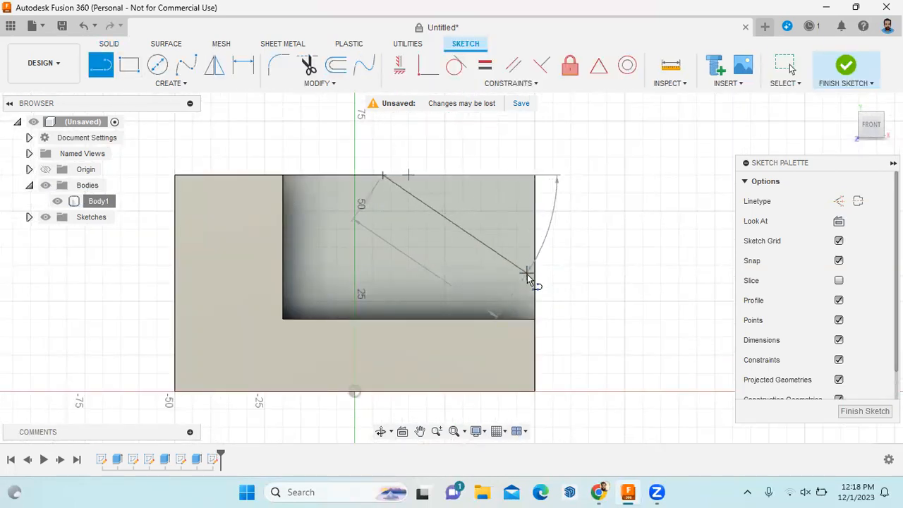
{"action": "double_click", "coordinate": [535, 319]}
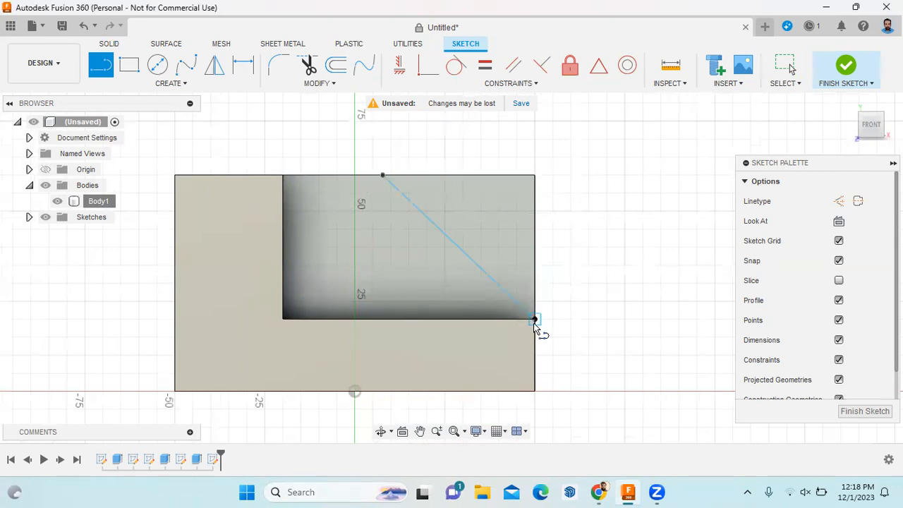
{"action": "key", "text": "Escape"}
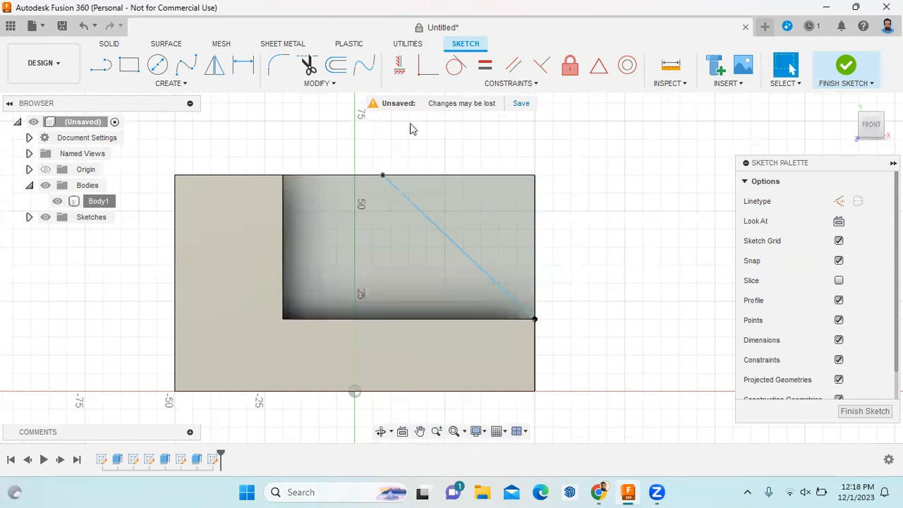
Dimension the slope's top end 30 mm from the inner corner
{"action": "key", "text": "d"}
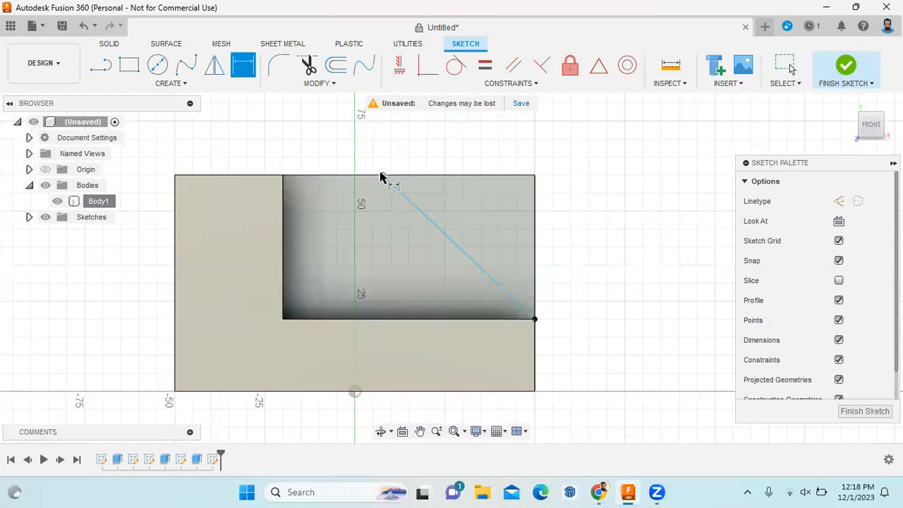
{"action": "left_click", "coordinate": [382, 175]}
{"action": "left_click", "coordinate": [283, 175]}
{"action": "left_click", "coordinate": [323, 144]}
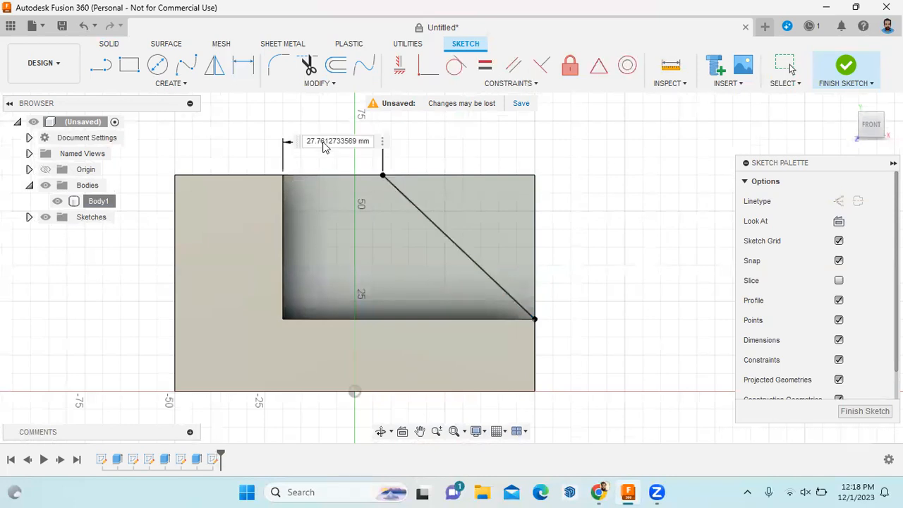
{"action": "type", "text": "30"}
{"action": "key", "text": "Return"}
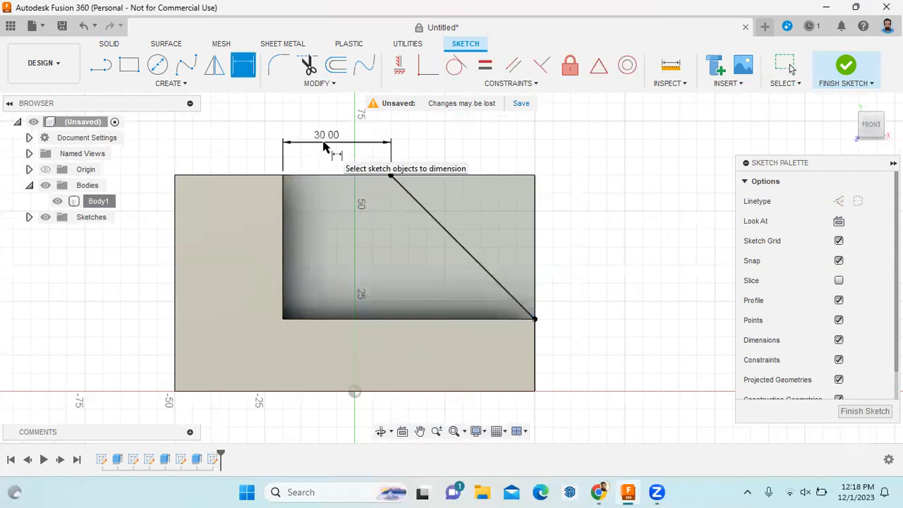
{"action": "key", "text": "Escape"}
Close the triangular outline with top and vertical lines and finish the sketch
{"action": "left_click", "coordinate": [101, 70]}
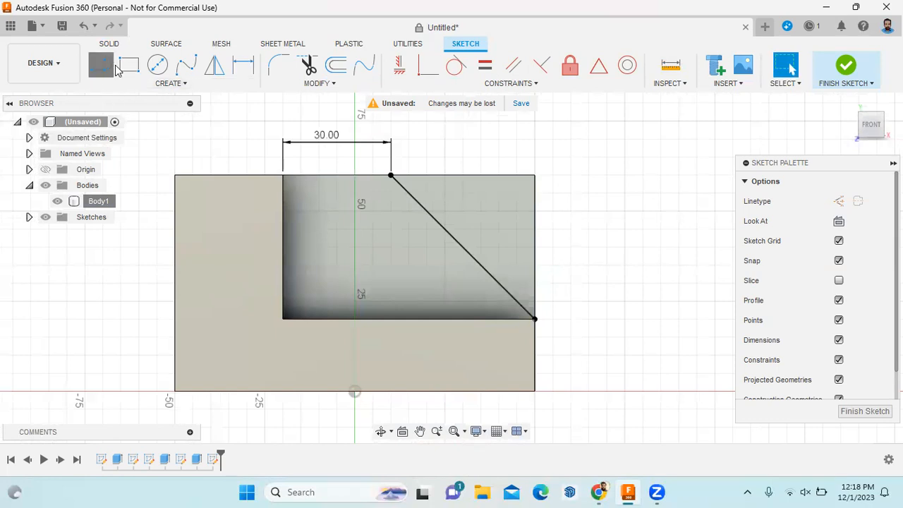
{"action": "left_click_drag", "start_coordinate": [392, 175], "coordinate": [598, 125]}
{"action": "left_click", "coordinate": [598, 124]}
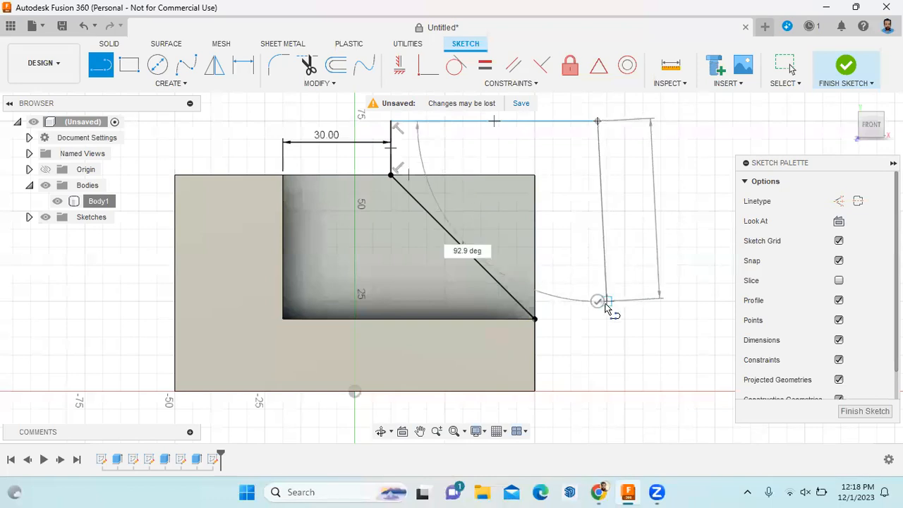
{"action": "left_click", "coordinate": [598, 319]}
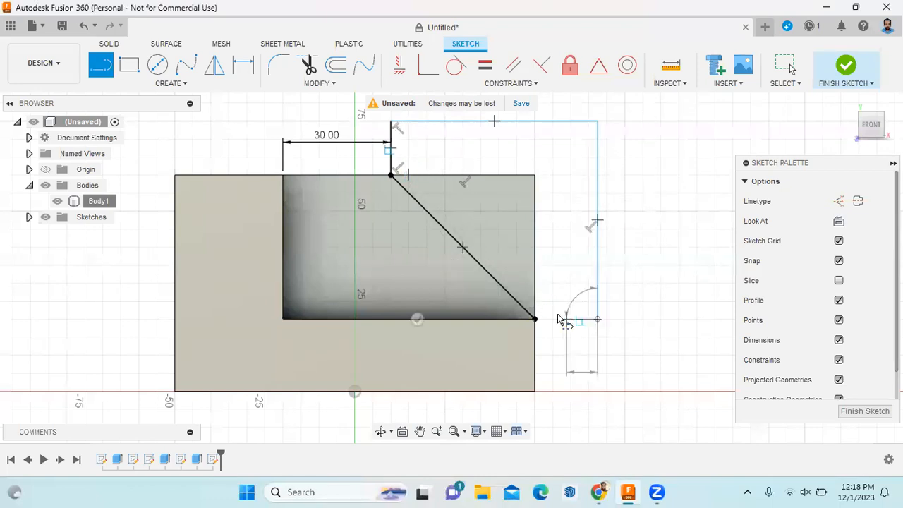
{"action": "left_click", "coordinate": [536, 319]}
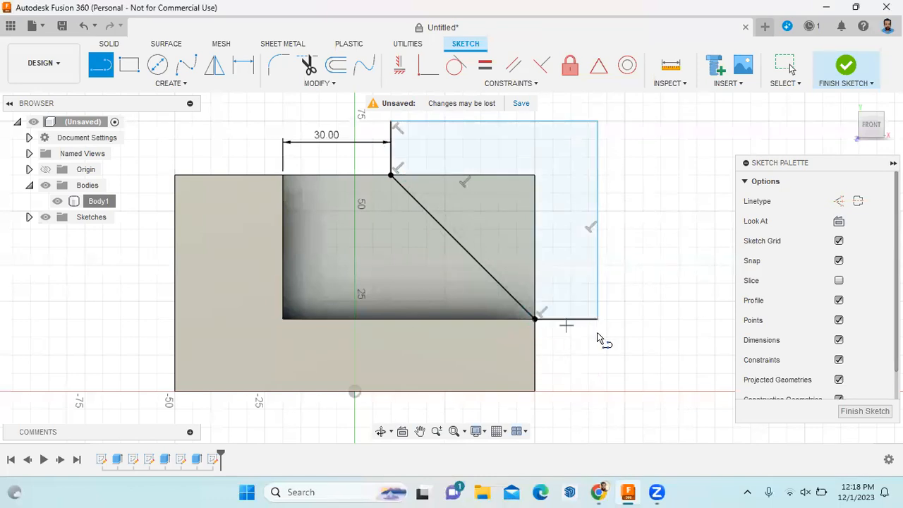
{"action": "left_click", "coordinate": [858, 413]}
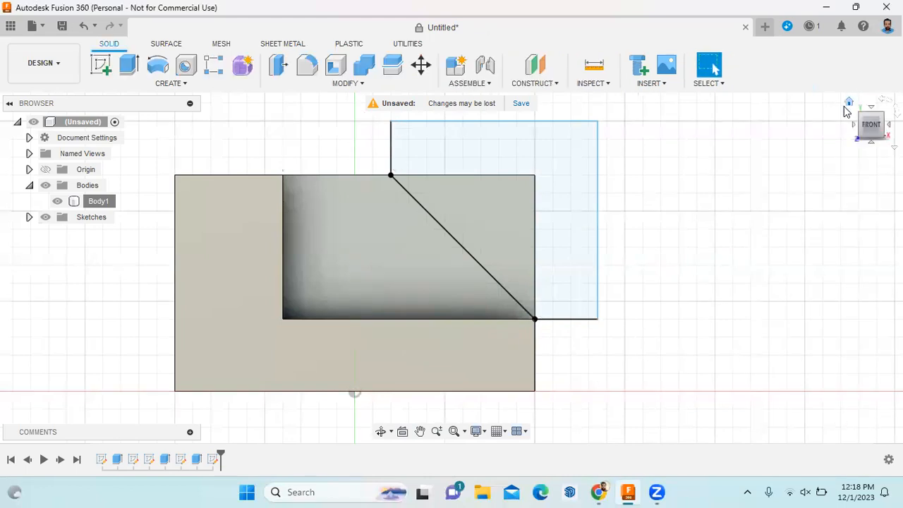
Extrude the triangular profile -40 mm as a cut, then bring up the reference PDF
{"action": "left_click", "coordinate": [854, 104]}
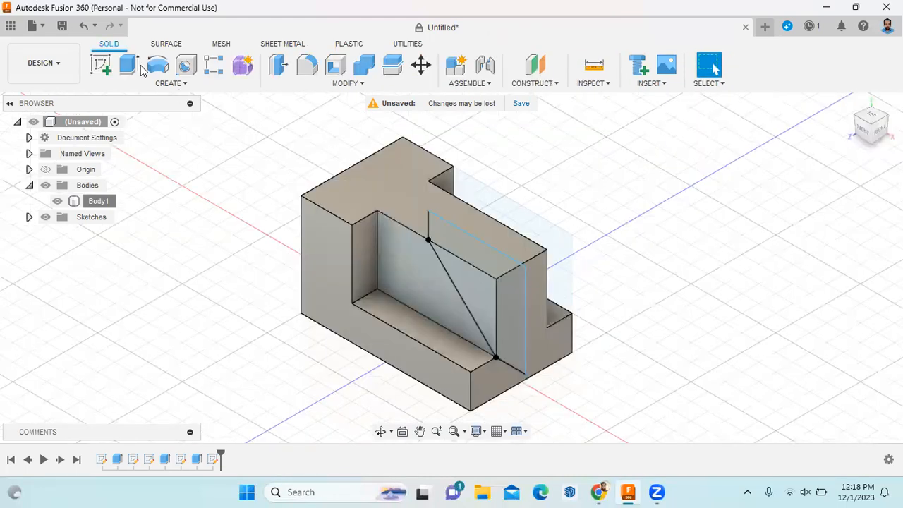
{"action": "left_click", "coordinate": [129, 65]}
{"action": "left_click", "coordinate": [462, 292]}
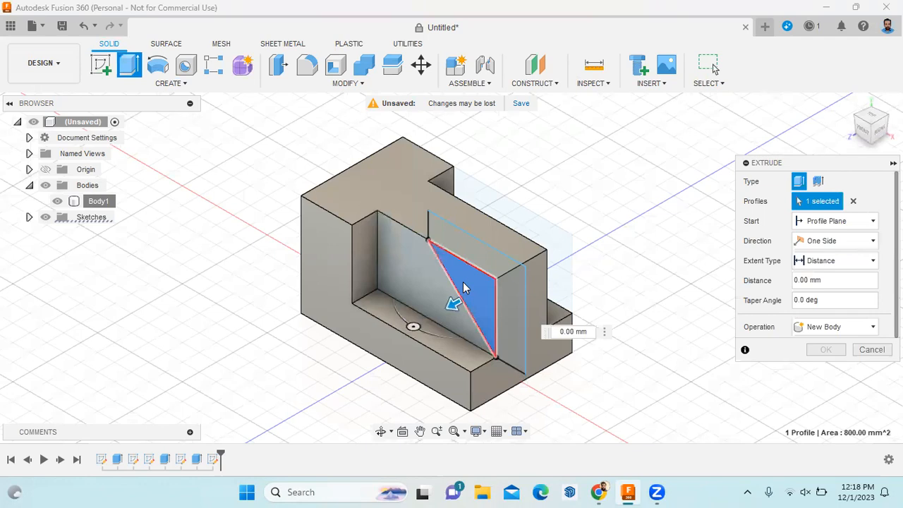
{"action": "type", "text": "-40"}
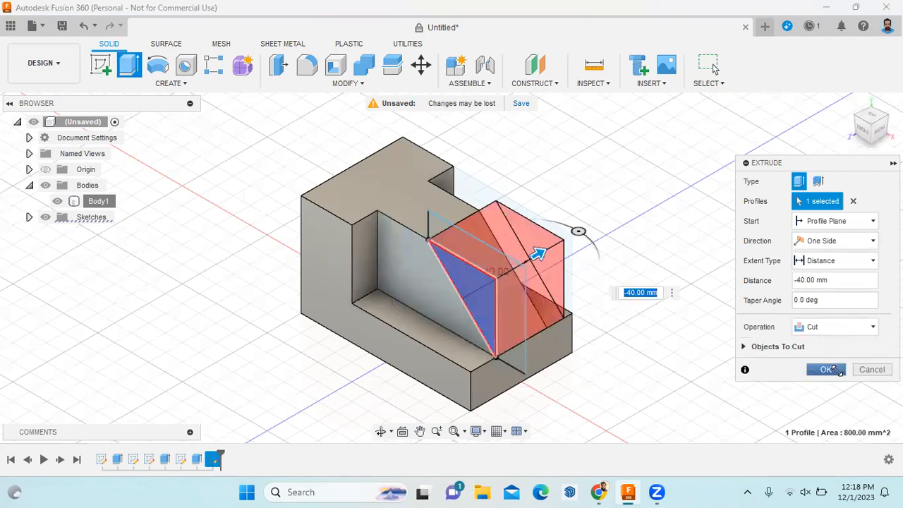
{"action": "left_click", "coordinate": [832, 369]}
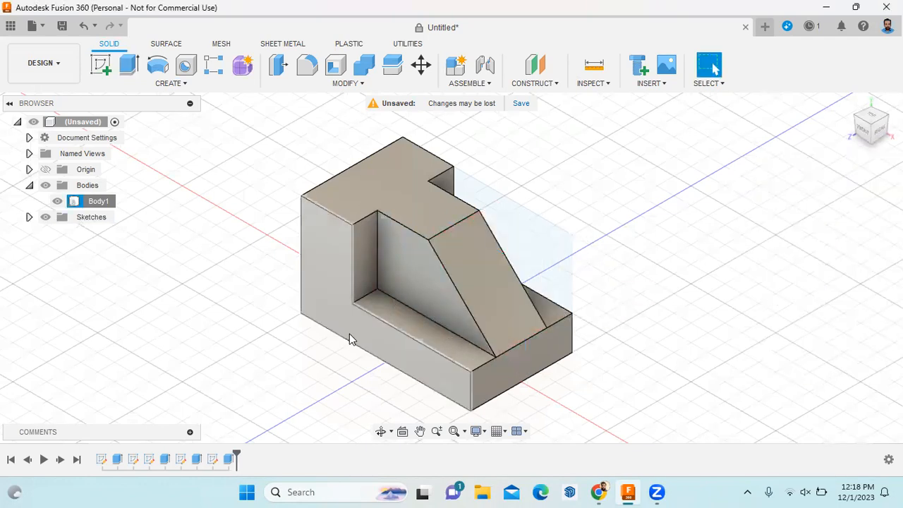
{"action": "scroll", "coordinate": [356, 331], "scroll_direction": "down", "scroll_amount": 2}
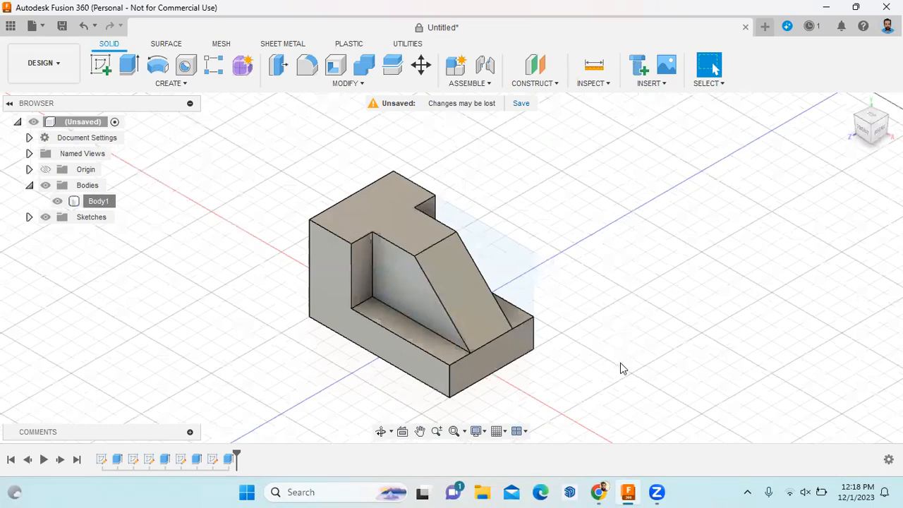
{"action": "left_click", "coordinate": [604, 489]}
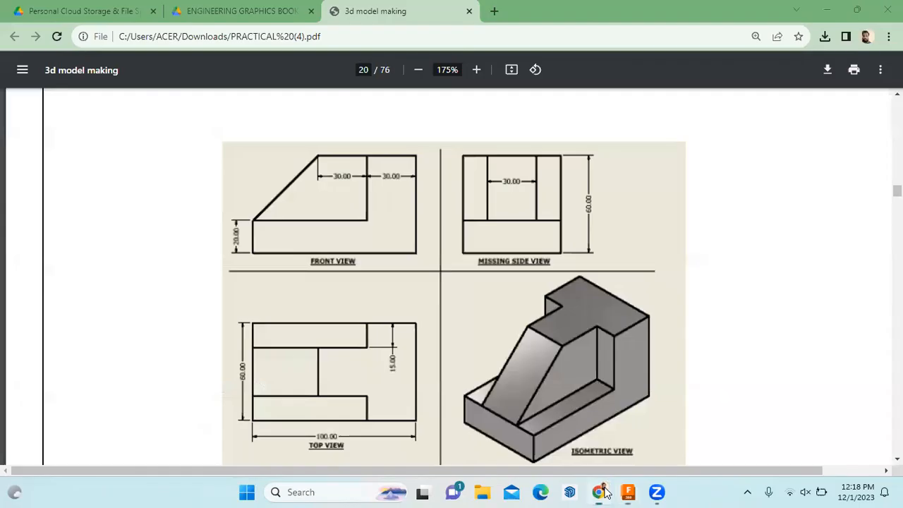
Compare the model with the PDF's isometric view, then switch Fusion 360 to the Manufacture workspace
{"action": "scroll", "coordinate": [567, 343], "scroll_direction": "down", "scroll_amount": 1}
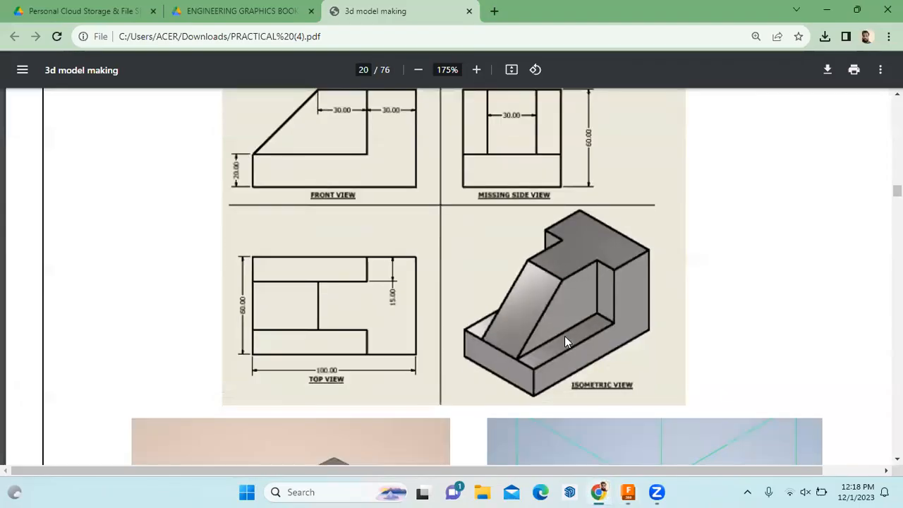
{"action": "left_click", "coordinate": [628, 492]}
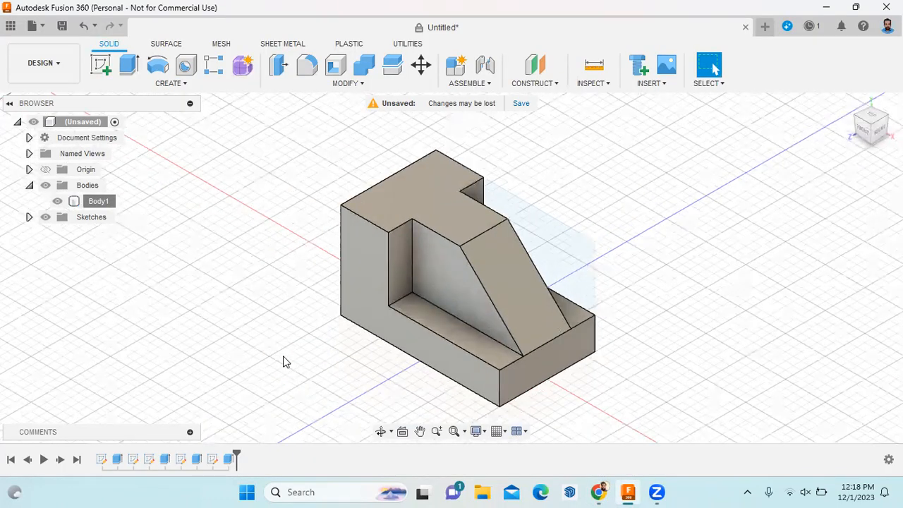
{"action": "scroll", "coordinate": [283, 356], "scroll_direction": "up", "scroll_amount": 1}
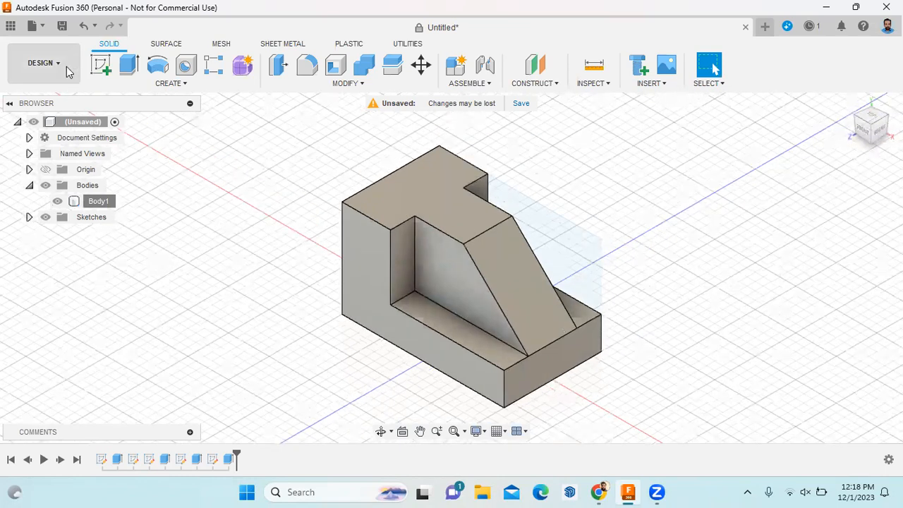
{"action": "left_click", "coordinate": [70, 69]}
{"action": "left_click", "coordinate": [61, 212]}
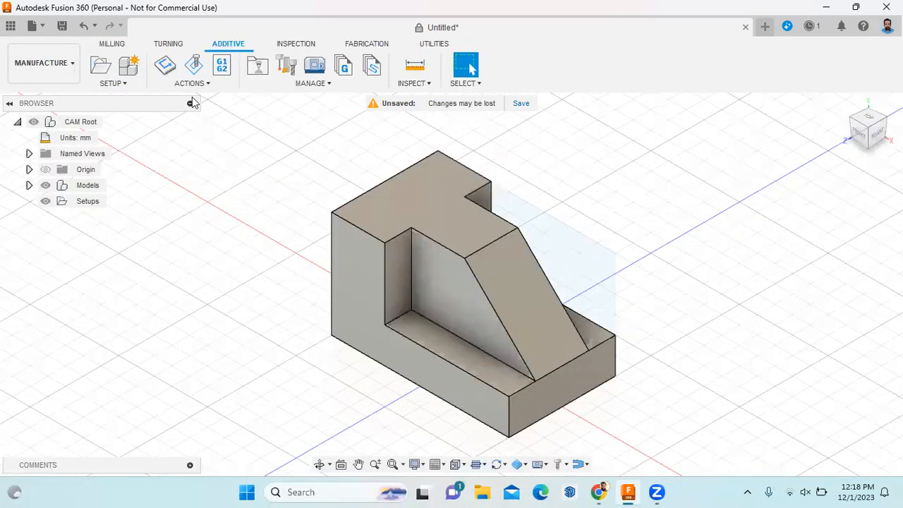
Start a new setup, review its Post Process settings, and bring up machine selection
{"action": "left_click", "coordinate": [115, 84]}
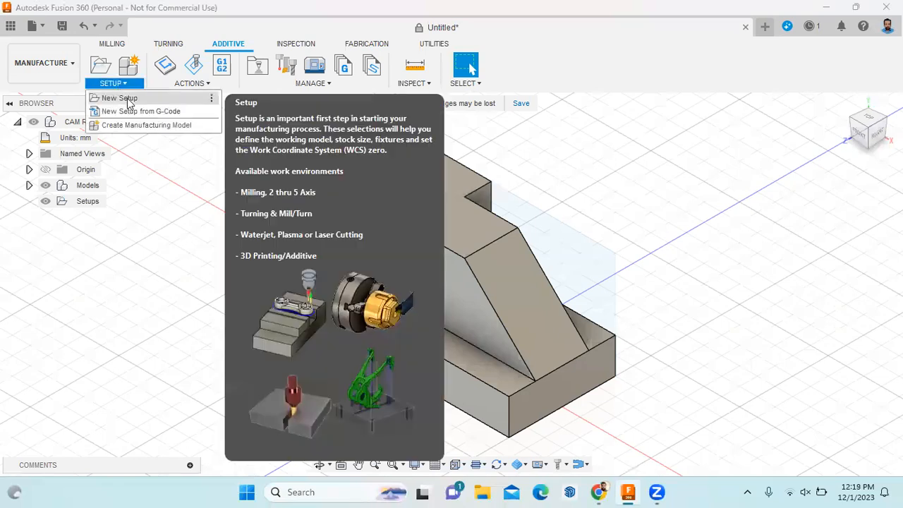
{"action": "left_click", "coordinate": [125, 103]}
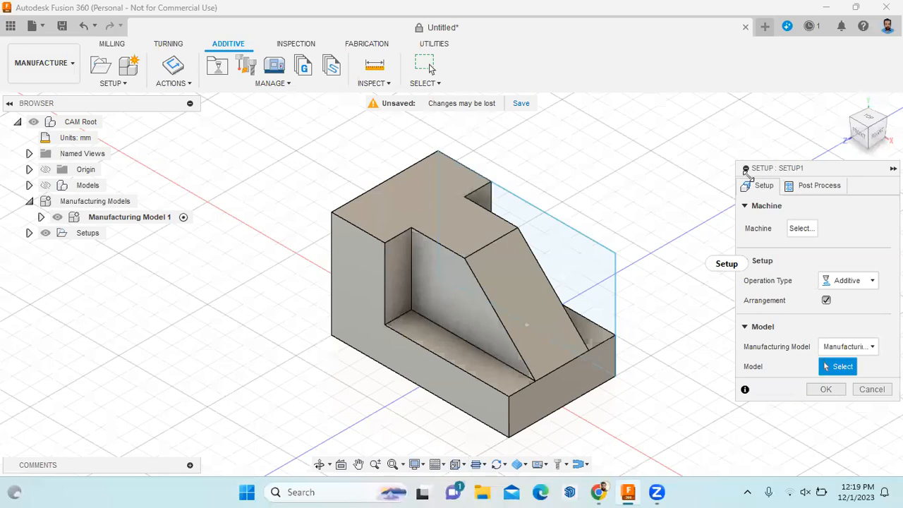
{"action": "left_click_drag", "start_coordinate": [759, 171], "coordinate": [632, 115]}
{"action": "left_click", "coordinate": [694, 133]}
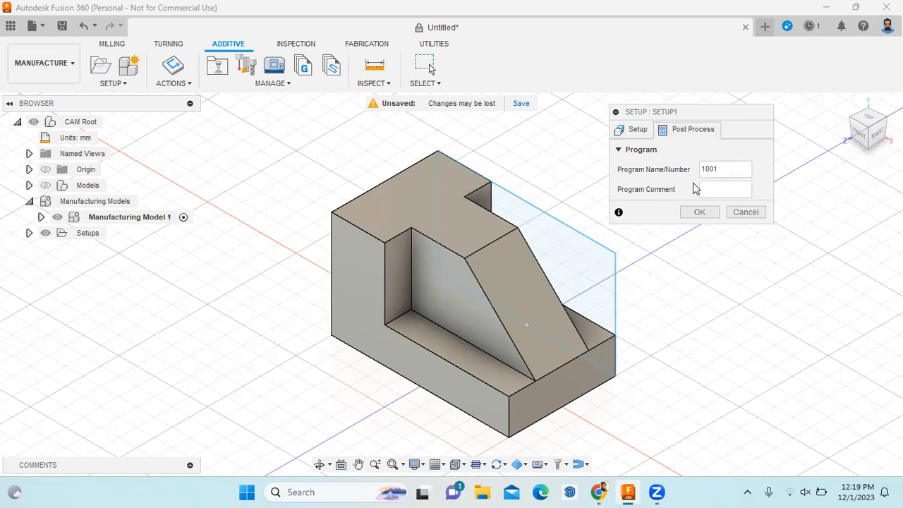
{"action": "left_click", "coordinate": [642, 134]}
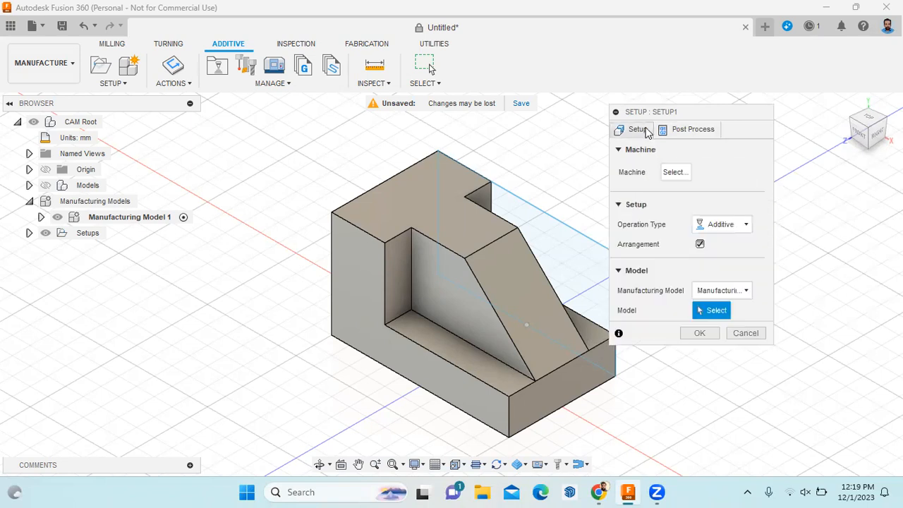
{"action": "left_click", "coordinate": [674, 173]}
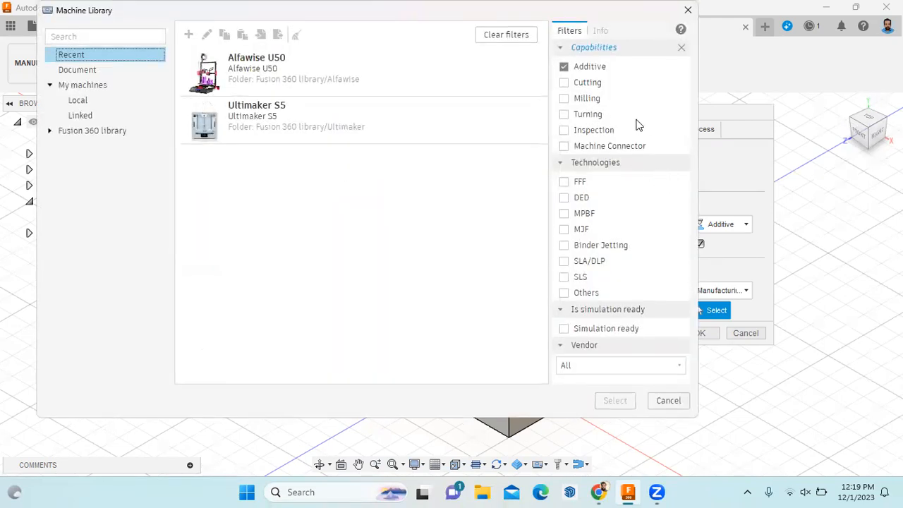
Assign the Ultimaker S5 printer to Setup1 and zoom to view its build volume
{"action": "left_click", "coordinate": [312, 125]}
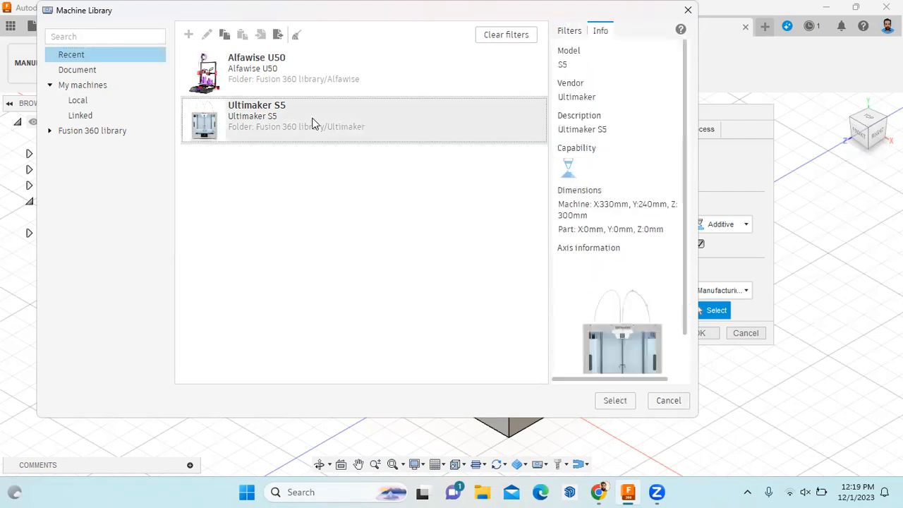
{"action": "left_click", "coordinate": [616, 401]}
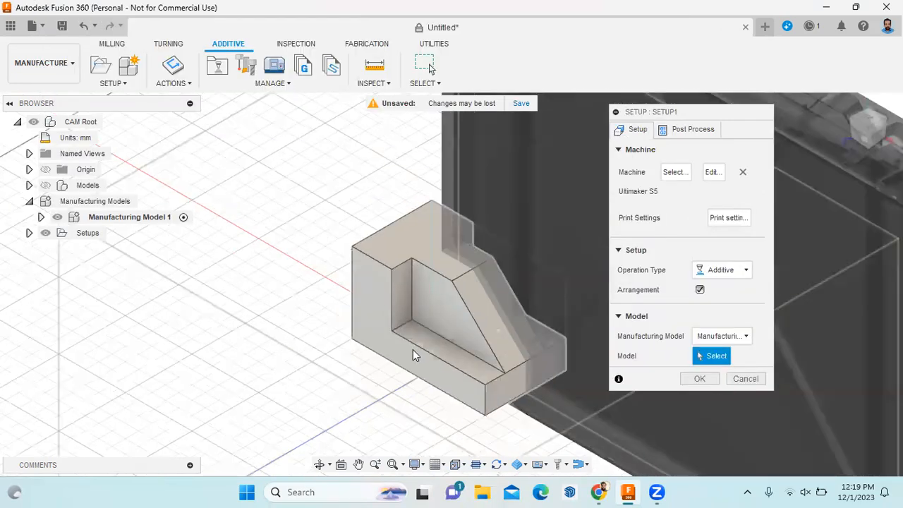
{"action": "scroll", "coordinate": [406, 360], "scroll_direction": "up", "scroll_amount": 2}
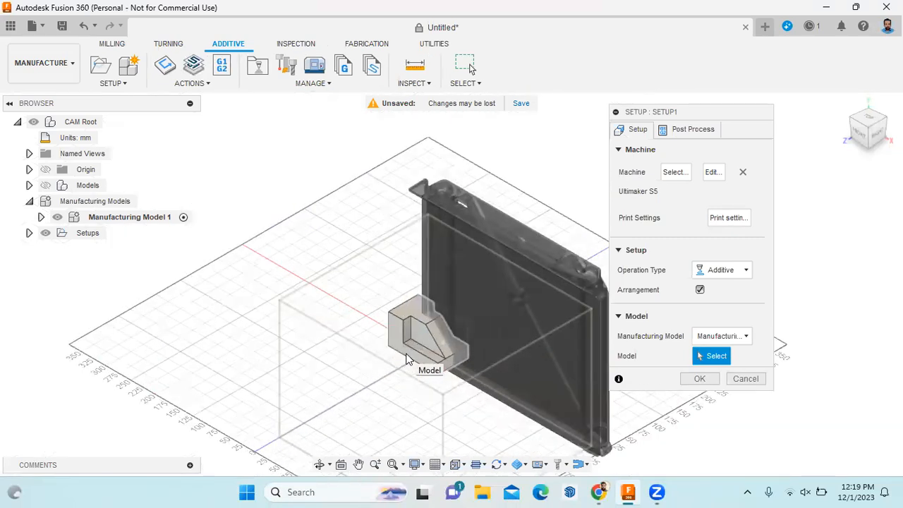
{"action": "scroll", "coordinate": [407, 360], "scroll_direction": "down", "scroll_amount": 5}
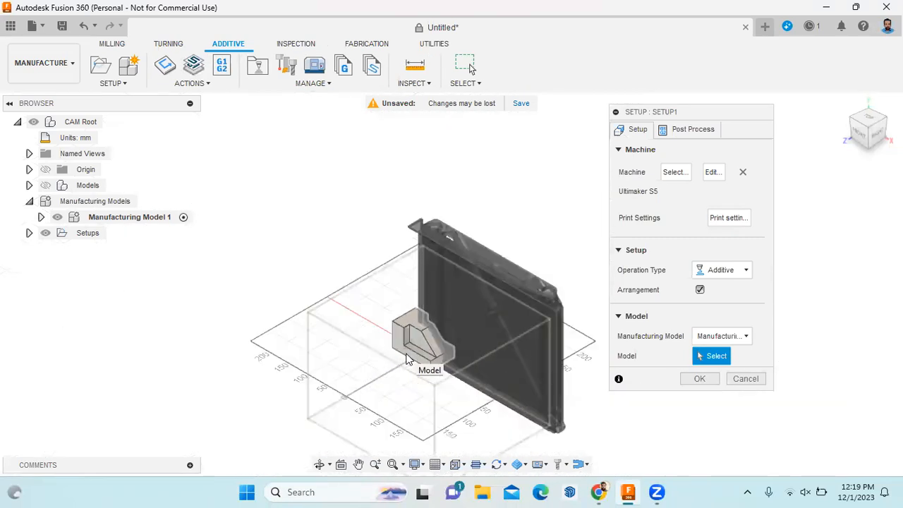
{"action": "scroll", "coordinate": [438, 439], "scroll_direction": "up", "scroll_amount": 3}
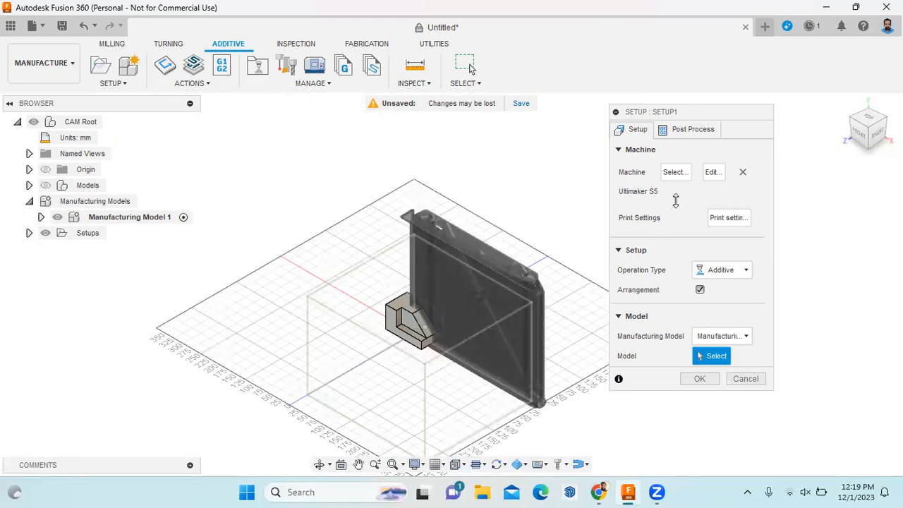
{"action": "left_click", "coordinate": [712, 173]}
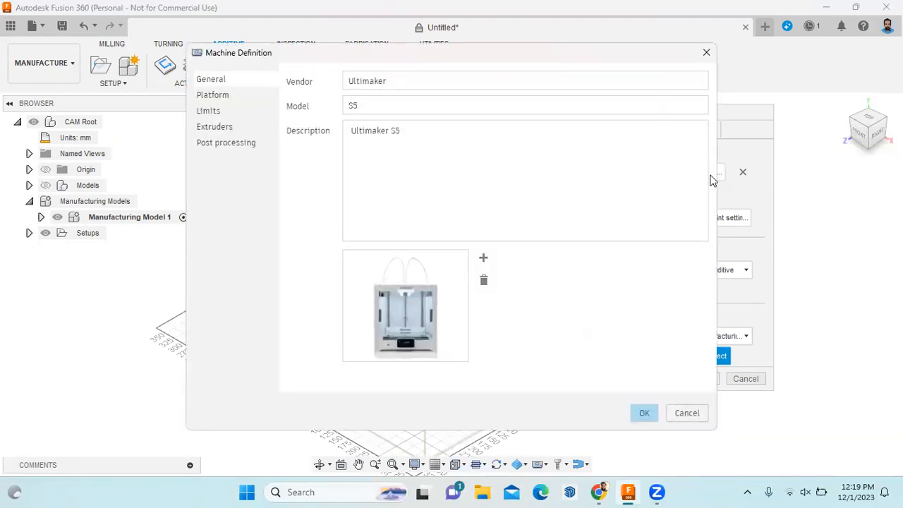
{"action": "left_click", "coordinate": [240, 101]}
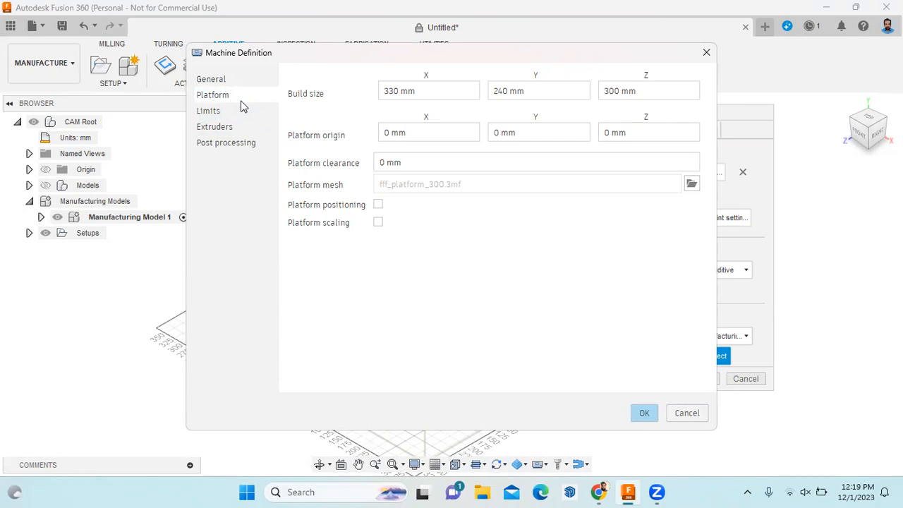
{"action": "left_click", "coordinate": [236, 115]}
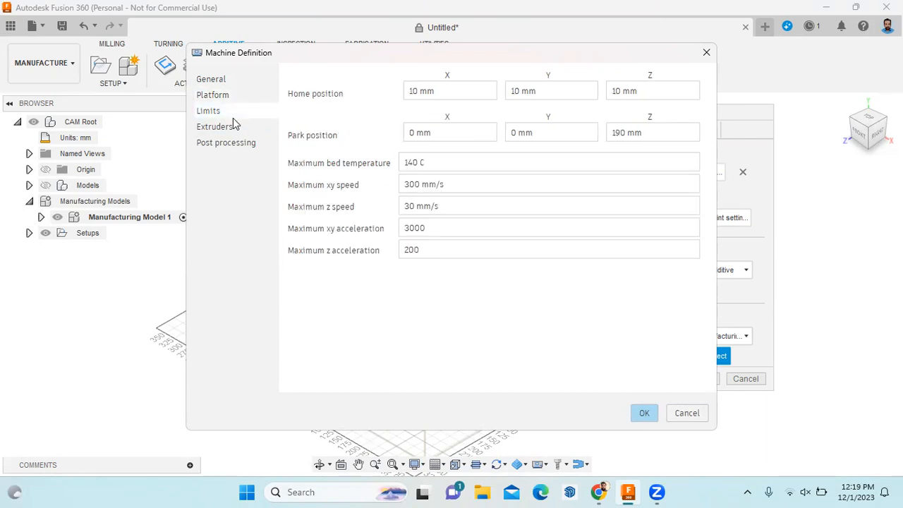
{"action": "left_click", "coordinate": [237, 129]}
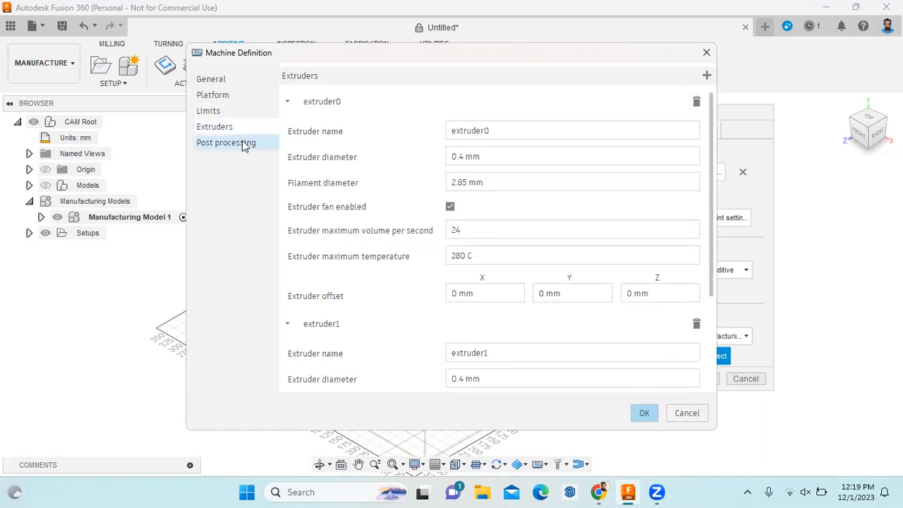
{"action": "left_click", "coordinate": [242, 143]}
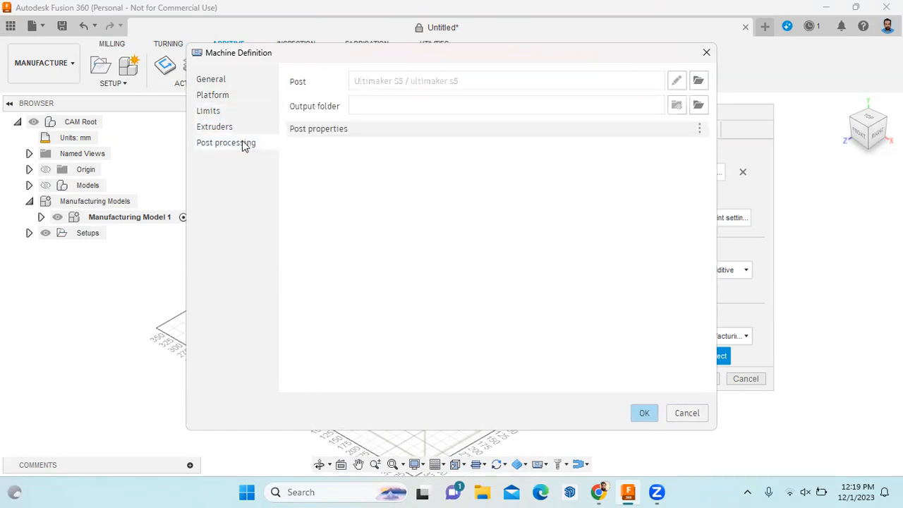
{"action": "left_click", "coordinate": [687, 414]}
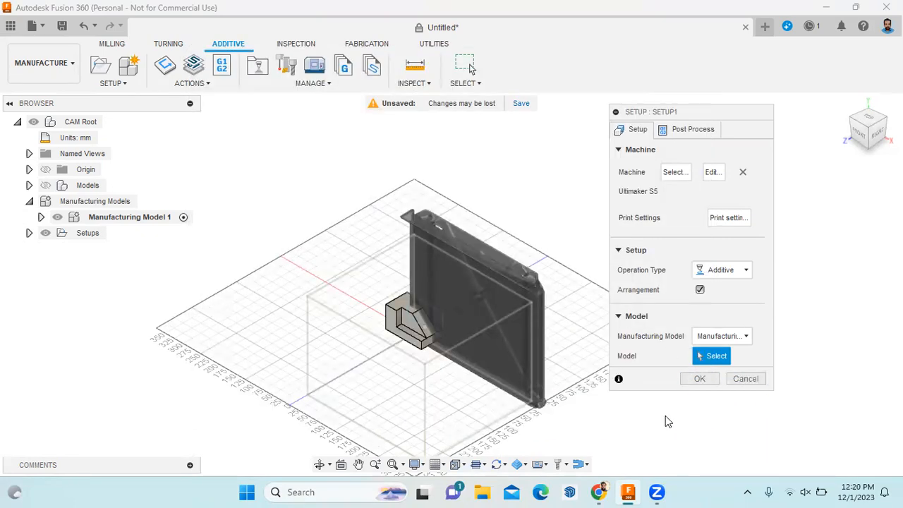
Use Manufacturing Model 1 with the block body and Additive as the operation type
{"action": "scroll", "coordinate": [410, 339], "scroll_direction": "up", "scroll_amount": 5}
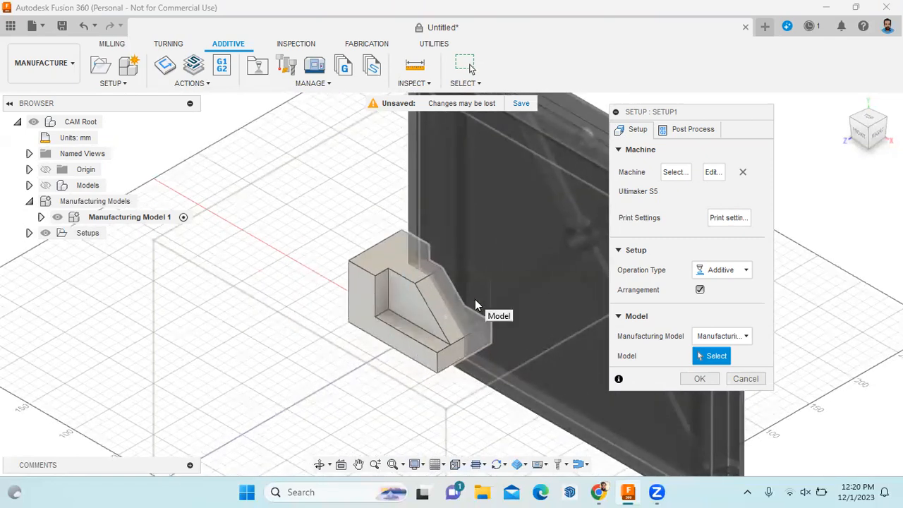
{"action": "left_click", "coordinate": [747, 337]}
{"action": "left_click", "coordinate": [715, 363]}
{"action": "left_click", "coordinate": [444, 359]}
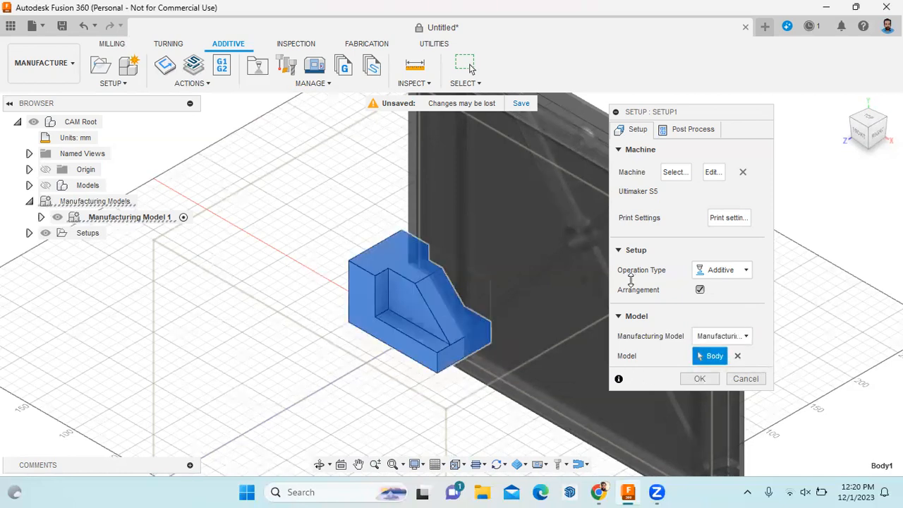
{"action": "left_click", "coordinate": [746, 270]}
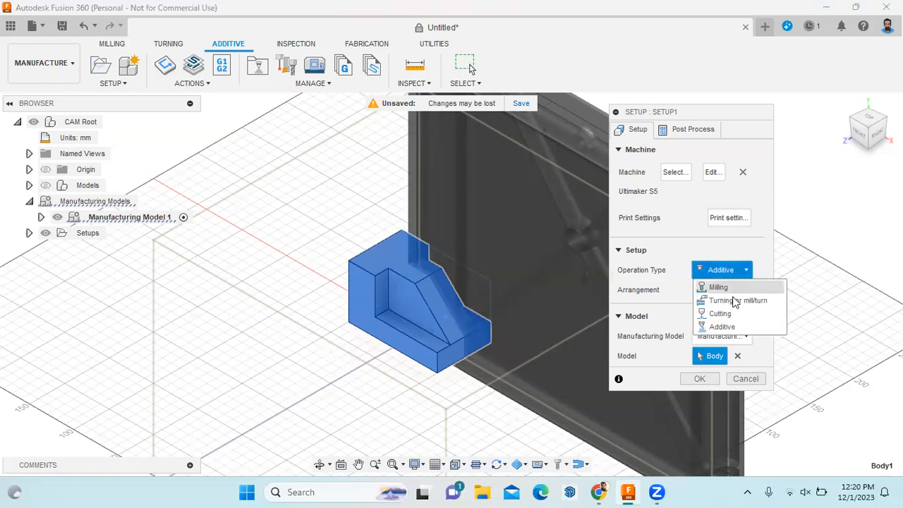
{"action": "left_click", "coordinate": [720, 328]}
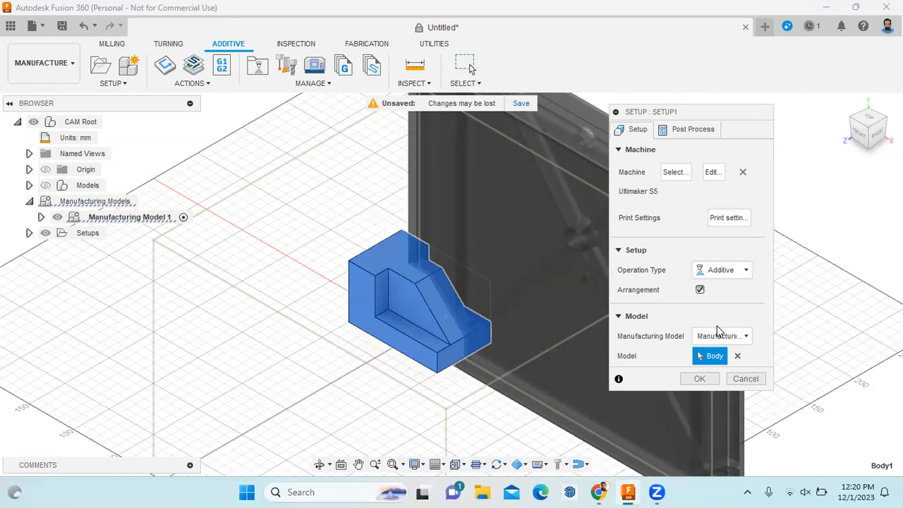
Assign the CPE (Direct Drive) print setting and confirm the additive setup
{"action": "left_click", "coordinate": [730, 221]}
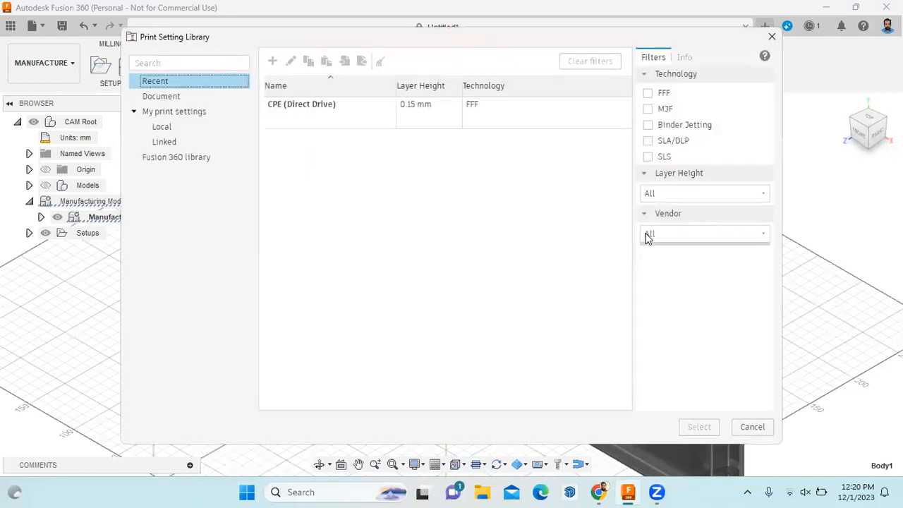
{"action": "left_click", "coordinate": [739, 426]}
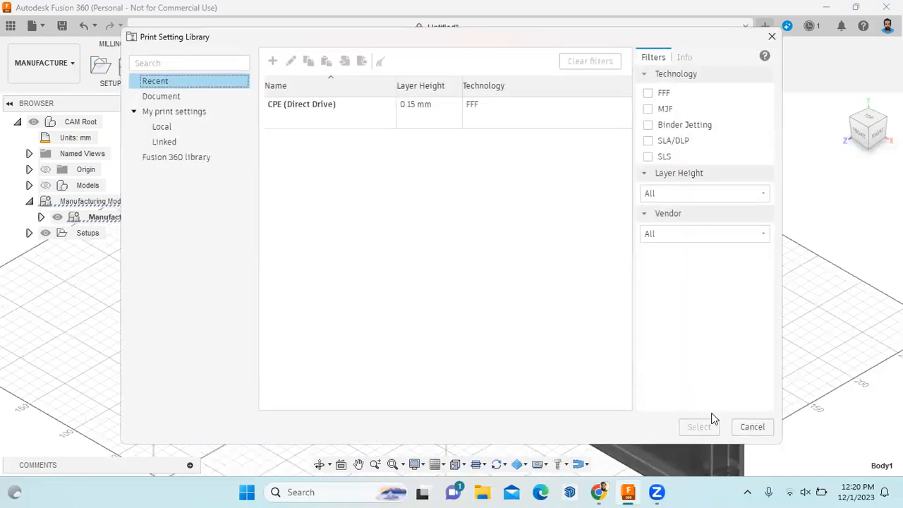
{"action": "left_click", "coordinate": [751, 428]}
{"action": "left_click", "coordinate": [700, 381]}
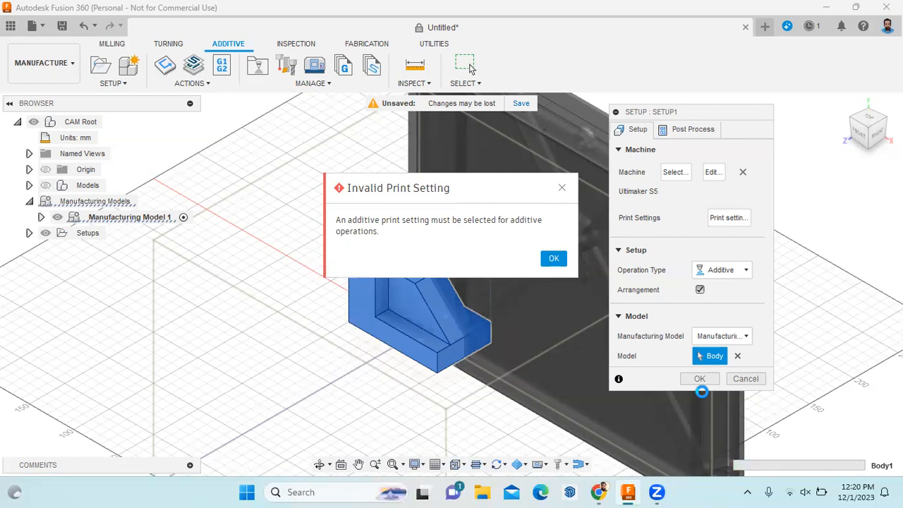
{"action": "left_click", "coordinate": [557, 259]}
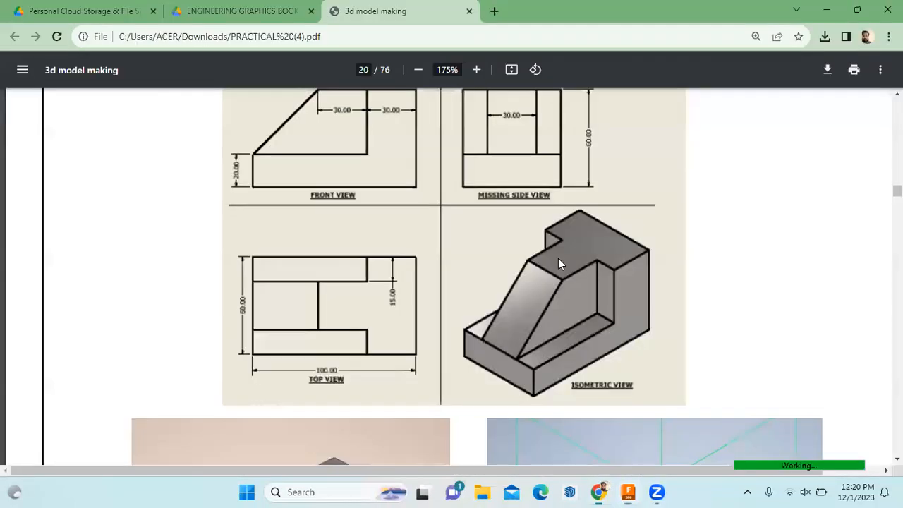
{"action": "left_click", "coordinate": [628, 492]}
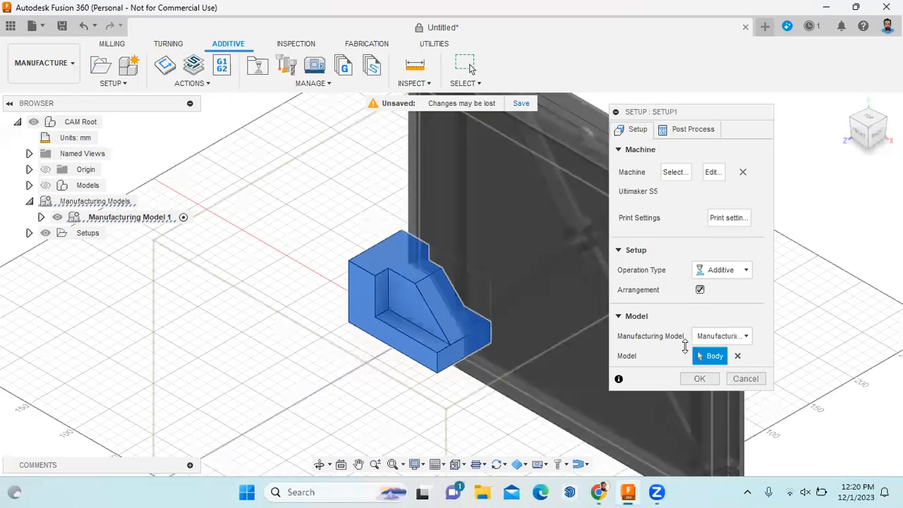
{"action": "left_click", "coordinate": [731, 219]}
{"action": "left_click", "coordinate": [498, 117]}
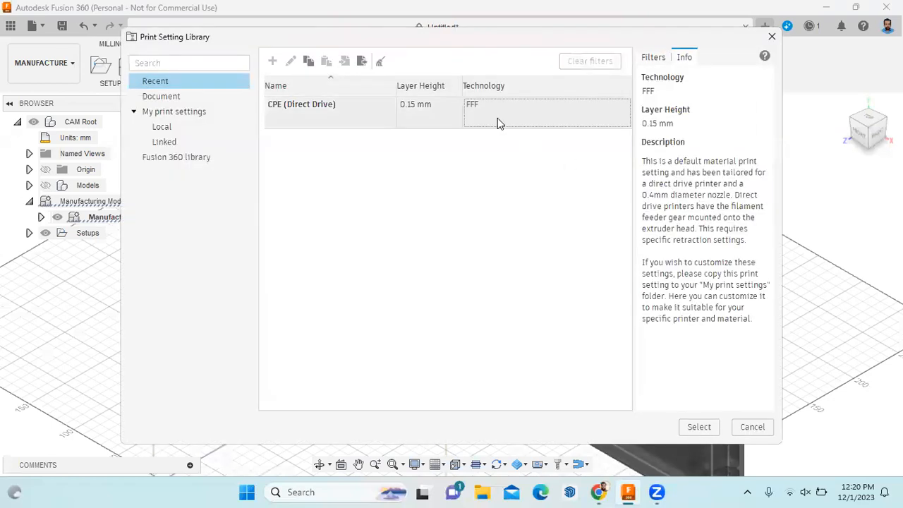
{"action": "left_click", "coordinate": [688, 424]}
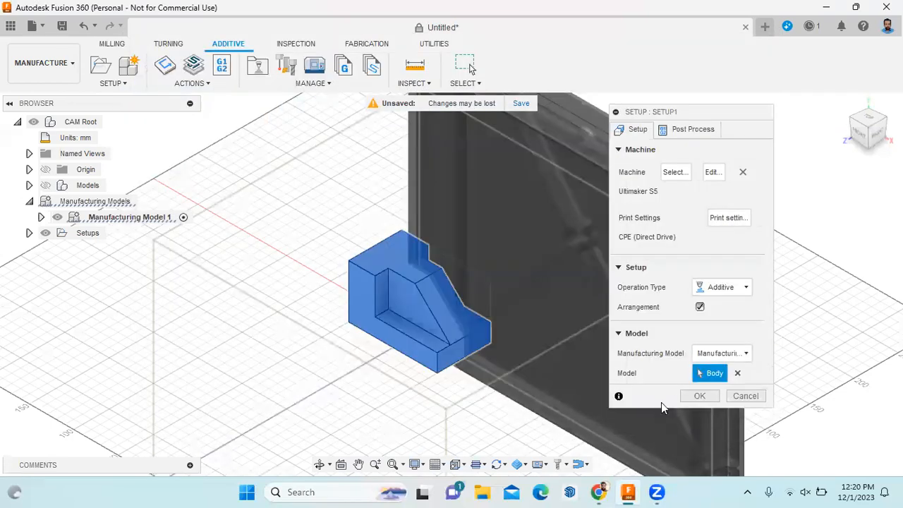
{"action": "left_click", "coordinate": [696, 394]}
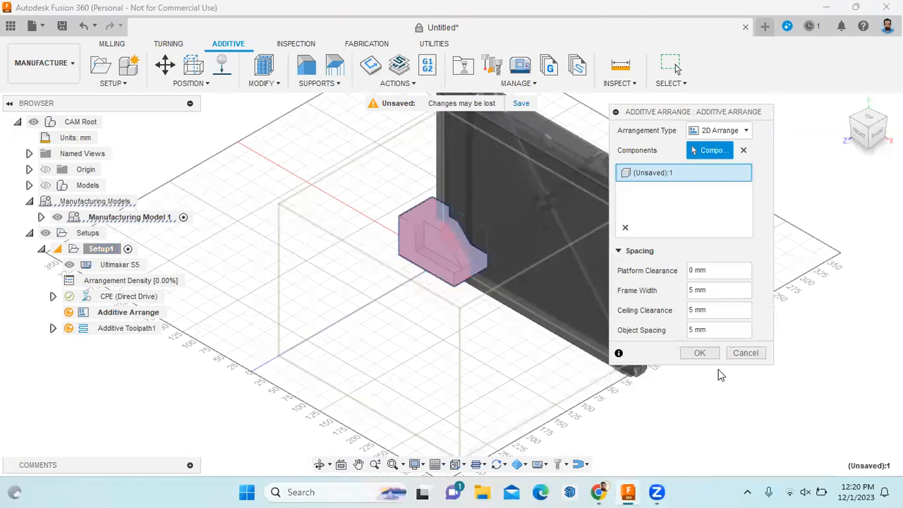
Accept the part arrangement and generate it, reaching 5.30% arrangement density
{"action": "left_click", "coordinate": [701, 354]}
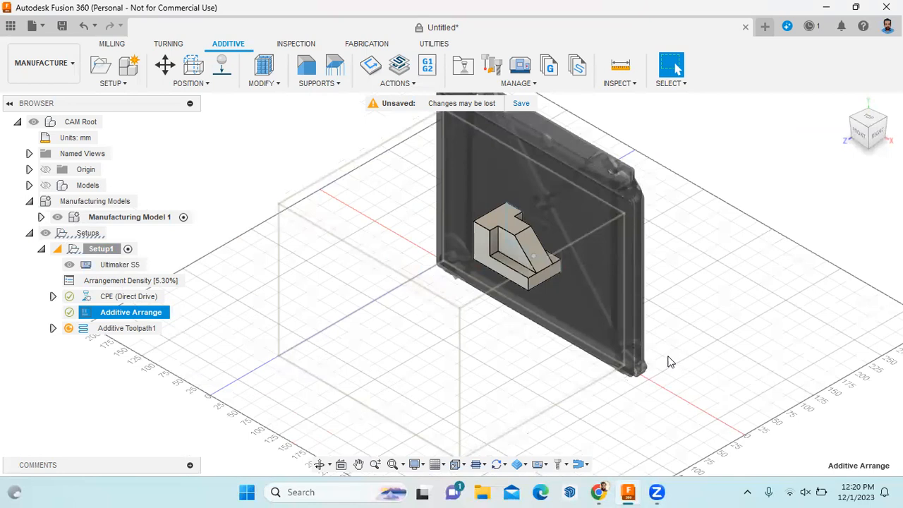
{"action": "left_click", "coordinate": [417, 86]}
{"action": "left_click", "coordinate": [413, 97]}
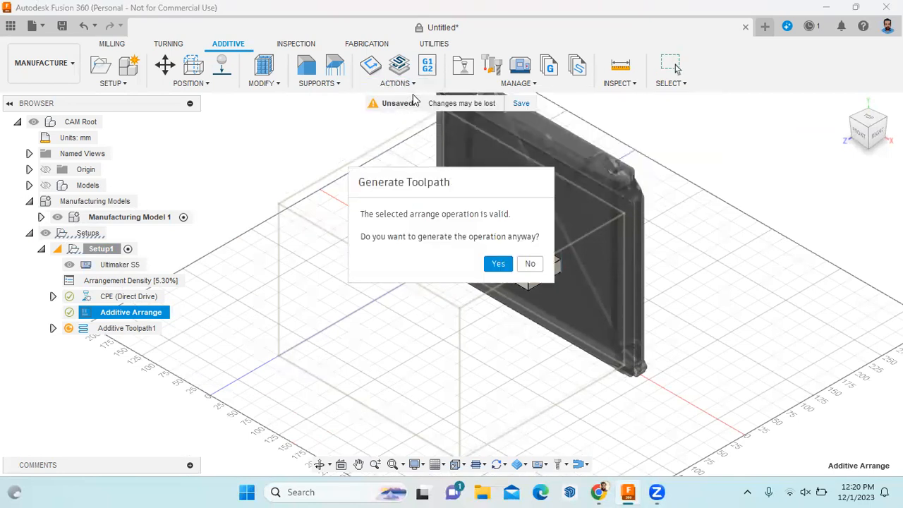
{"action": "left_click", "coordinate": [492, 263]}
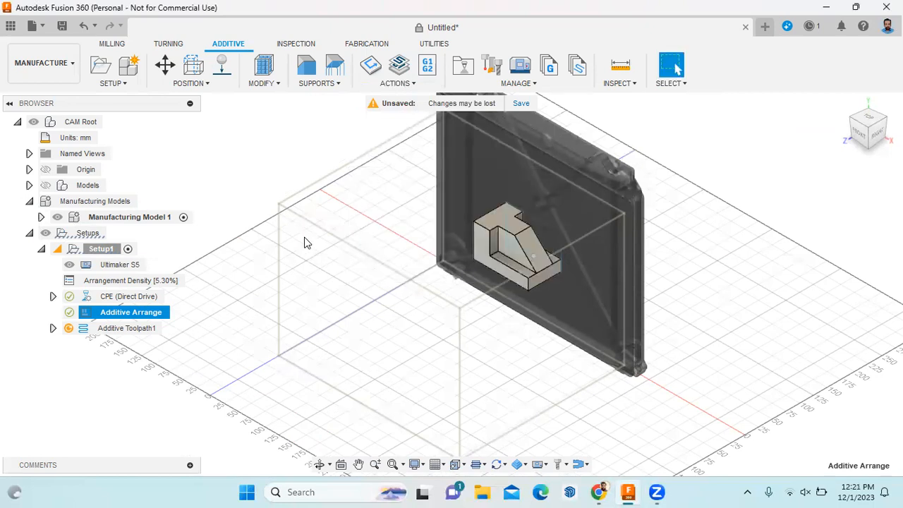
Attempt to simulate the additive build and dismiss the resulting error
{"action": "left_click", "coordinate": [397, 83]}
{"action": "left_click", "coordinate": [397, 113]}
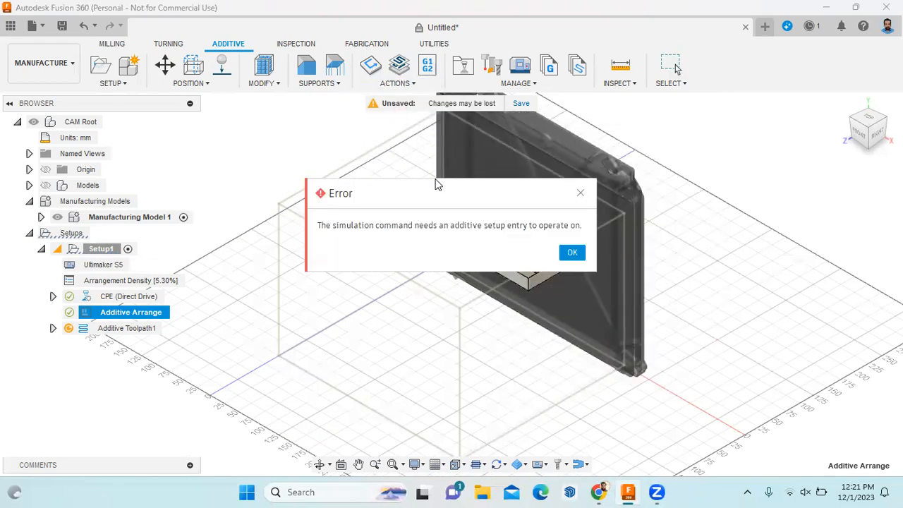
{"action": "left_click", "coordinate": [580, 254]}
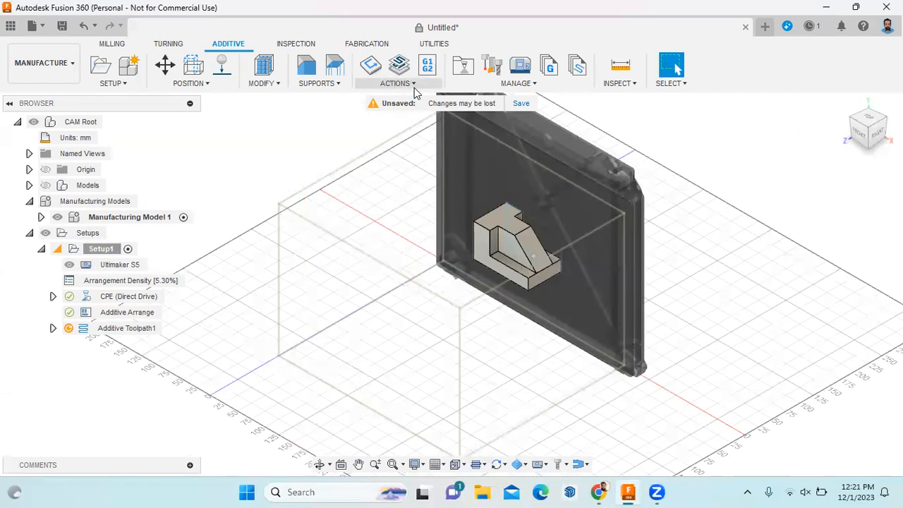
{"action": "left_click", "coordinate": [414, 88]}
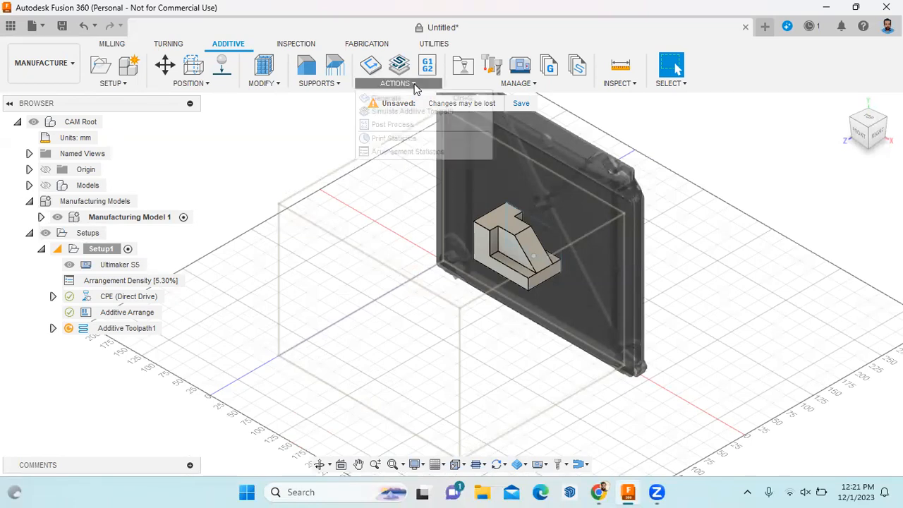
Calculate and simulate the additive toolpath: 400 layers, 60.050 mm height, 5:16:49 print time
{"action": "left_click", "coordinate": [423, 112]}
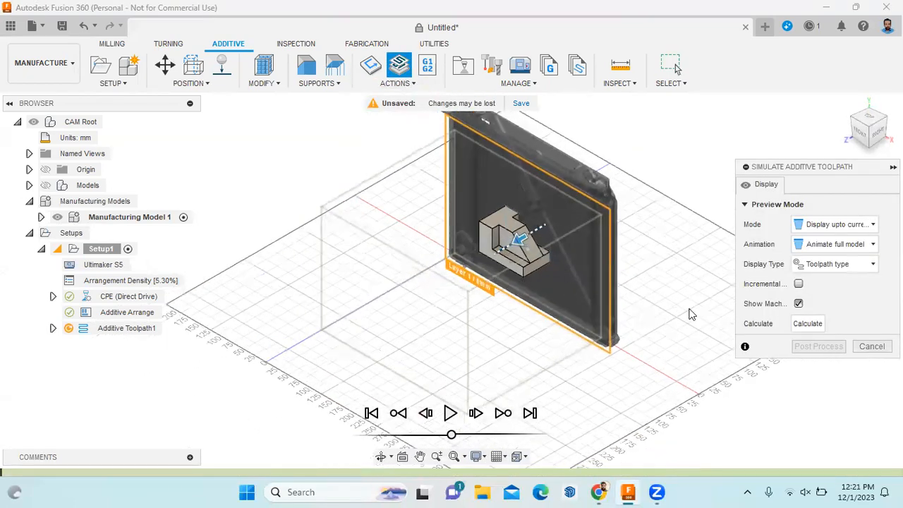
{"action": "left_click", "coordinate": [451, 415]}
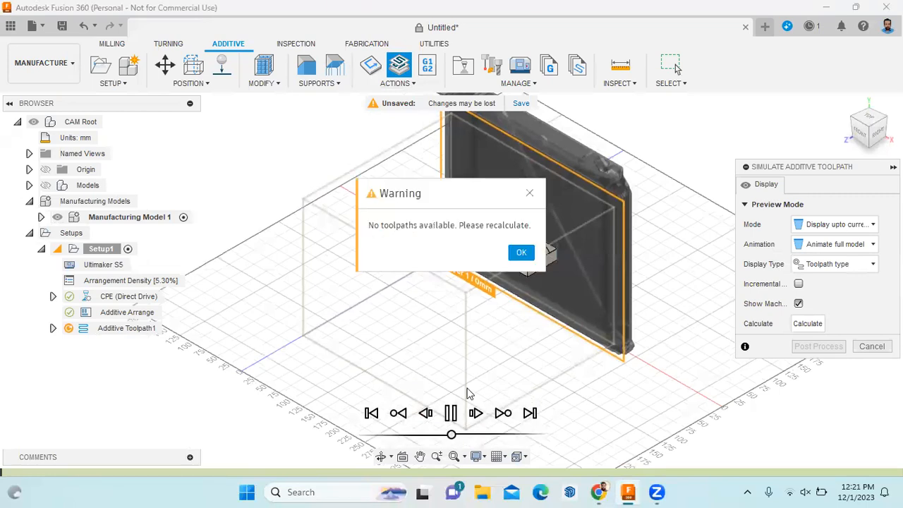
{"action": "left_click", "coordinate": [523, 257]}
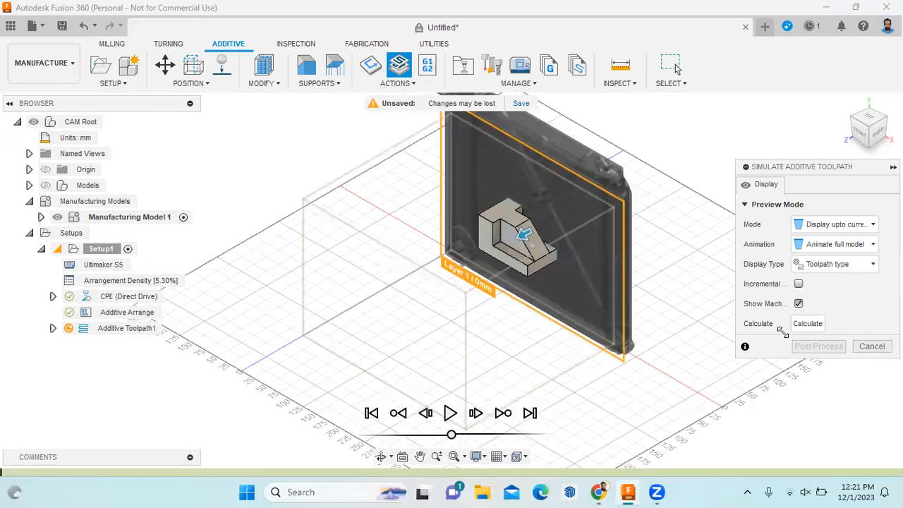
{"action": "left_click", "coordinate": [805, 324]}
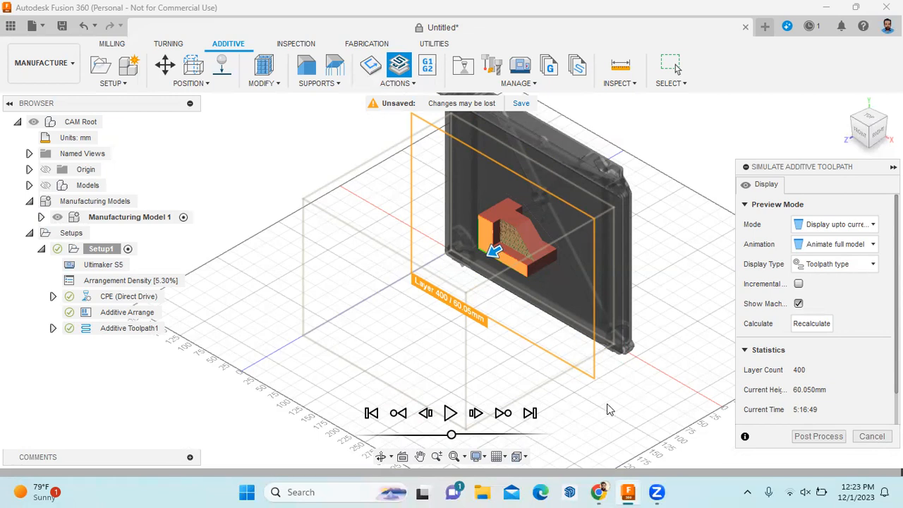
Replay the print simulation up to layer 106, then raise the playback speed
{"action": "left_click", "coordinate": [451, 414]}
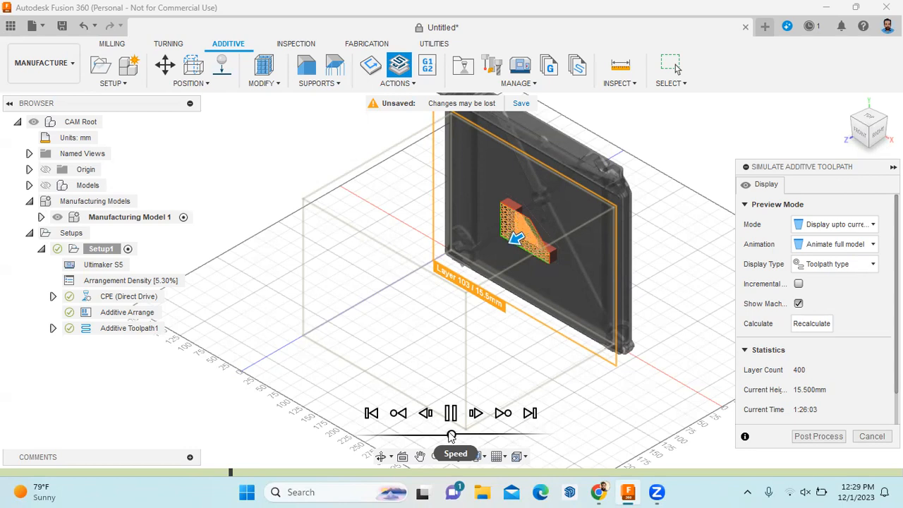
{"action": "left_click_drag", "start_coordinate": [451, 435], "coordinate": [546, 438]}
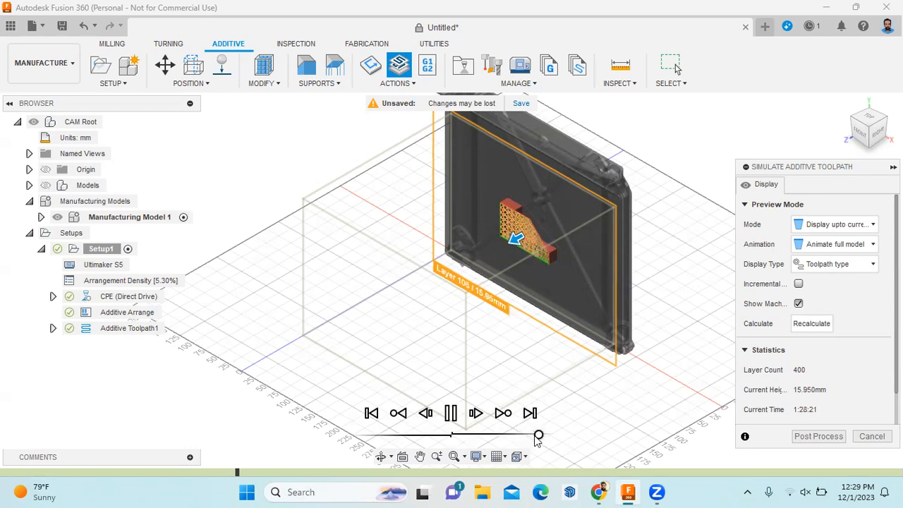
Zoom in on the honeycomb infill, speed playback further, and exit the simulation at layer 149
{"action": "scroll", "coordinate": [555, 216], "scroll_direction": "up", "scroll_amount": 4}
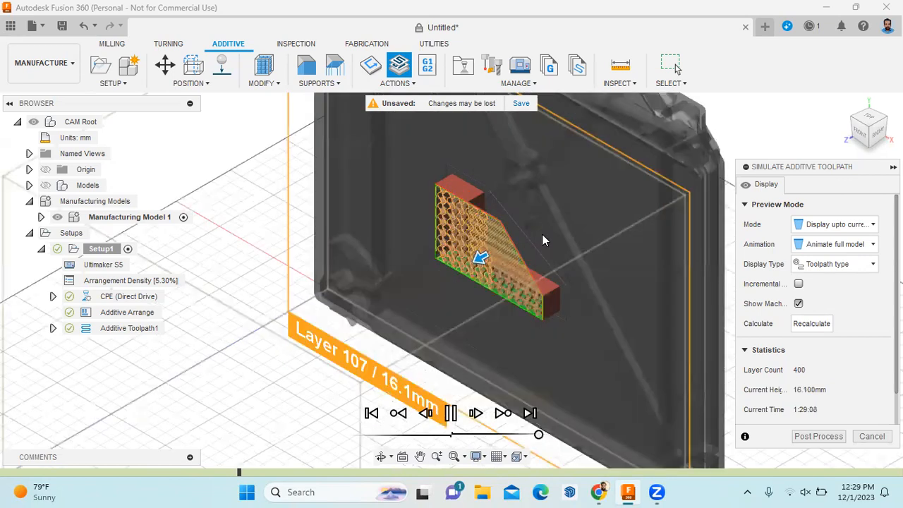
{"action": "scroll", "coordinate": [532, 242], "scroll_direction": "up", "scroll_amount": 3}
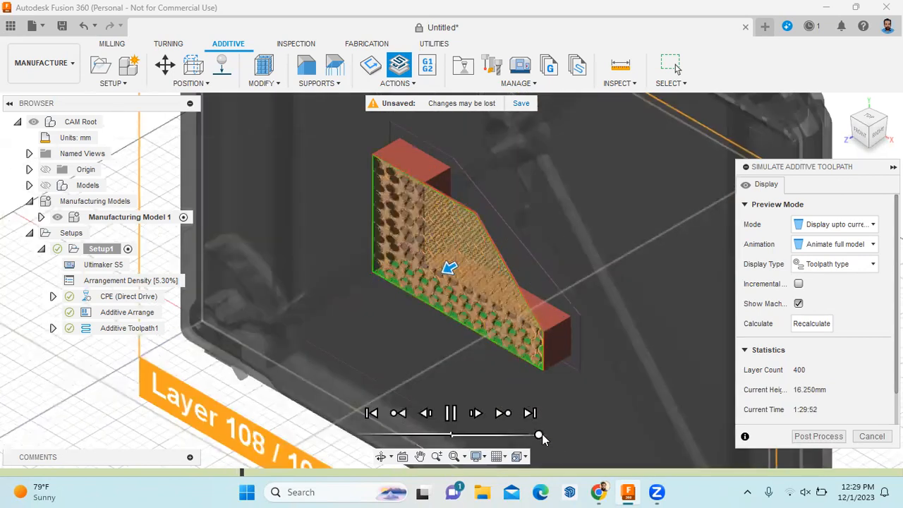
{"action": "left_click_drag", "start_coordinate": [540, 435], "coordinate": [547, 435]}
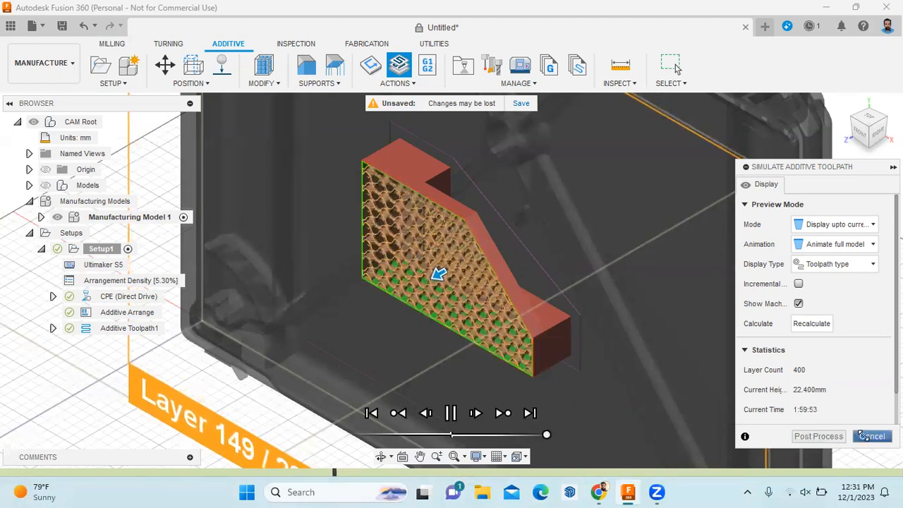
{"action": "left_click", "coordinate": [872, 436]}
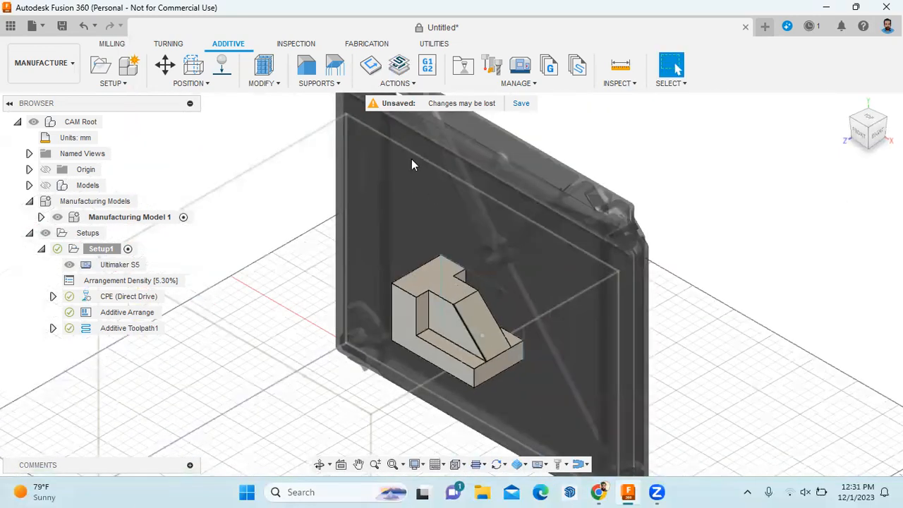
Try a Solid Bar Support and cancel it, then start a Solid Volume Support
{"action": "left_click", "coordinate": [340, 84]}
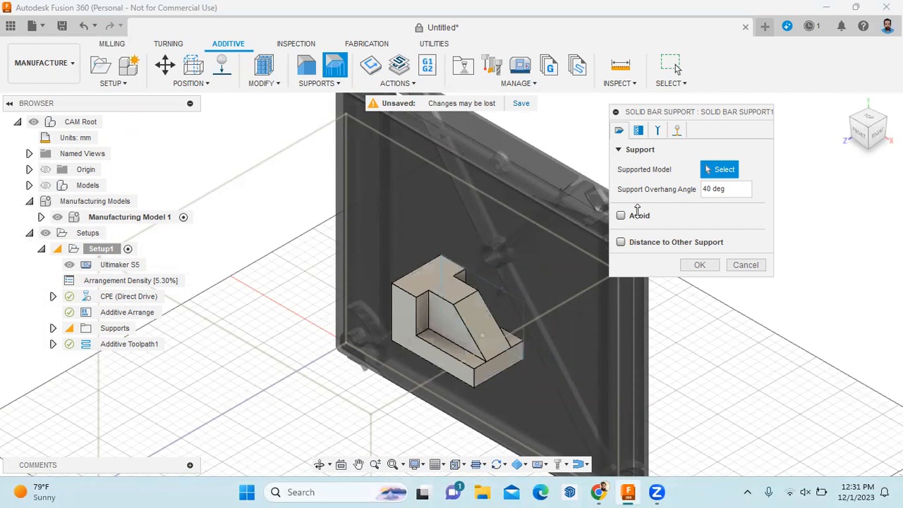
{"action": "left_click", "coordinate": [752, 265]}
{"action": "left_click", "coordinate": [319, 83]}
{"action": "left_click", "coordinate": [338, 95]}
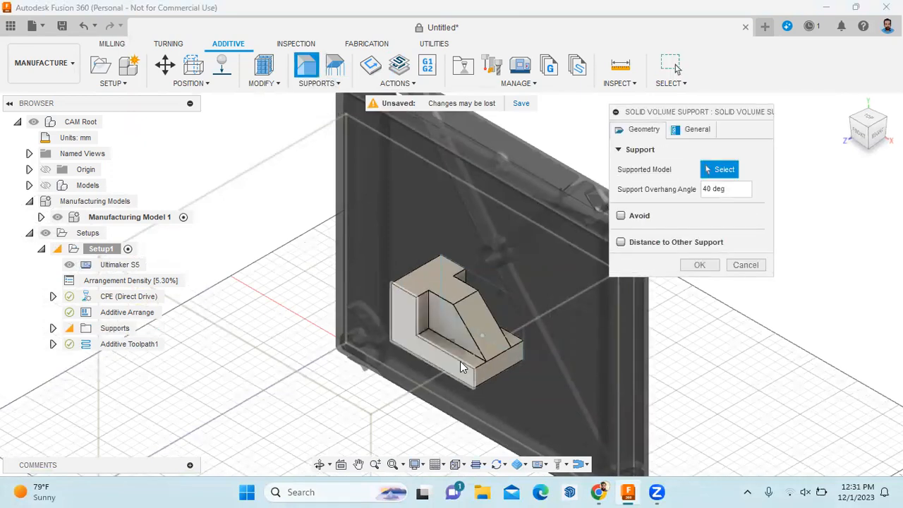
Create Solid Volume Support1 on the part's side face, then delete it
{"action": "left_click", "coordinate": [466, 373]}
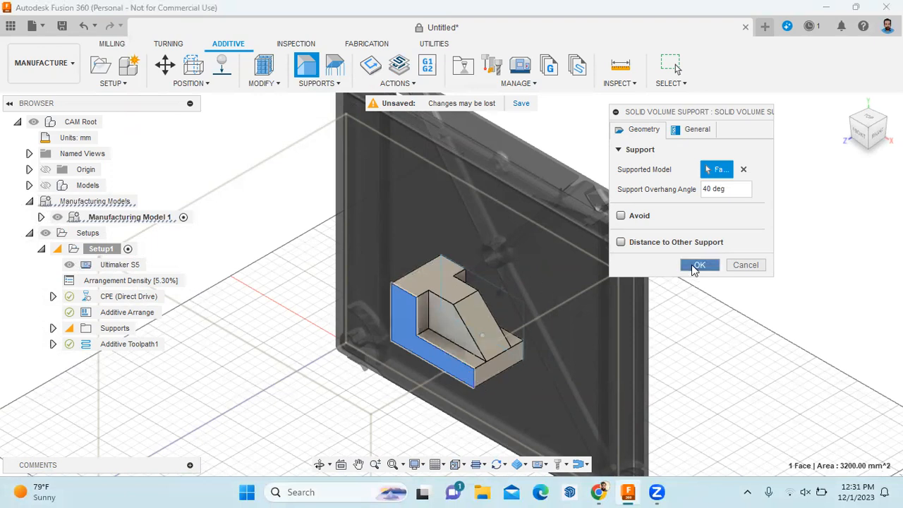
{"action": "left_click", "coordinate": [696, 265]}
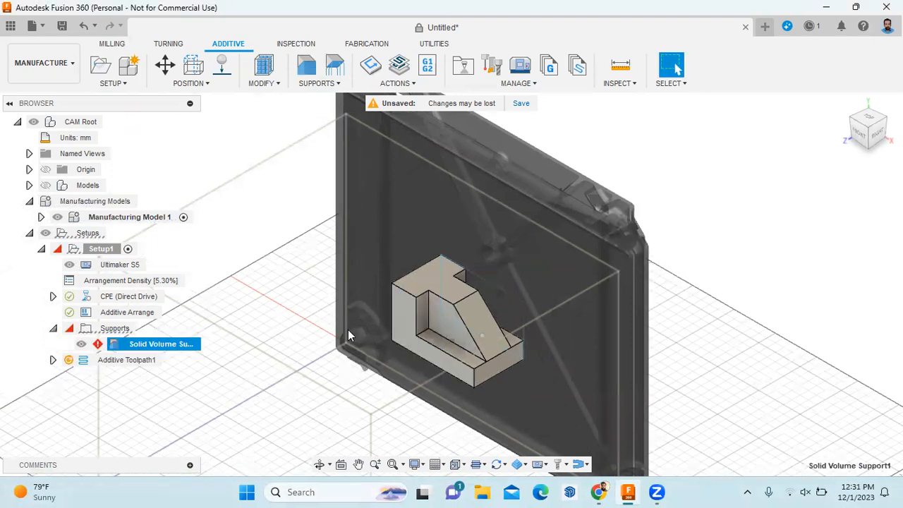
{"action": "right_click", "coordinate": [180, 342]}
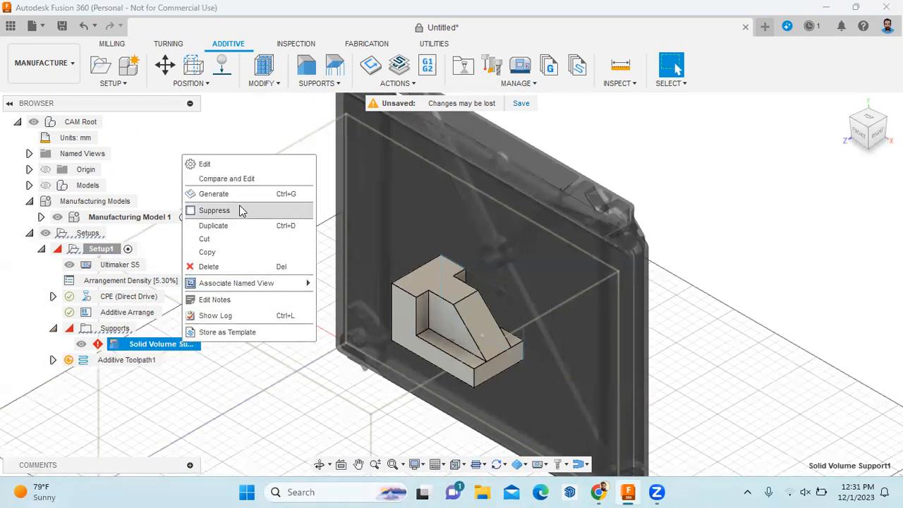
{"action": "left_click", "coordinate": [233, 268]}
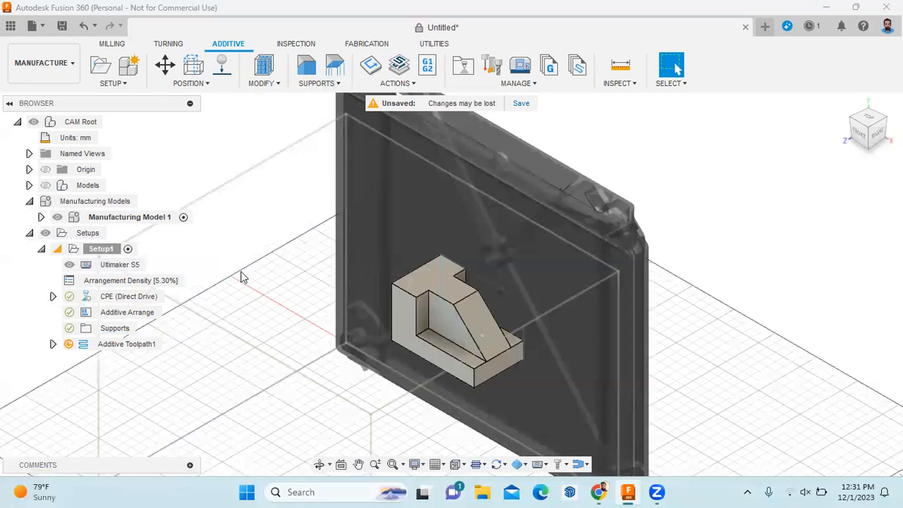
Delete additive Setup1 and create a new milling setup, bringing up its Machine Library
{"action": "right_click", "coordinate": [97, 251]}
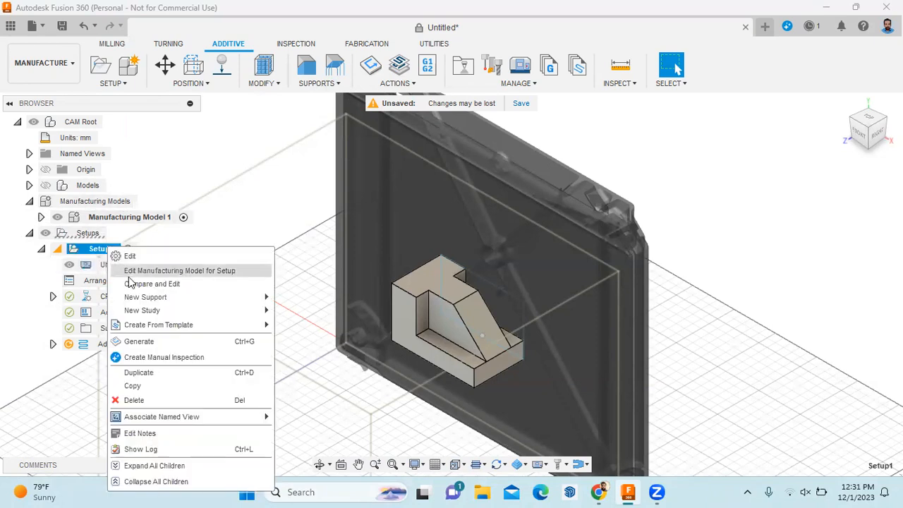
{"action": "left_click", "coordinate": [131, 400]}
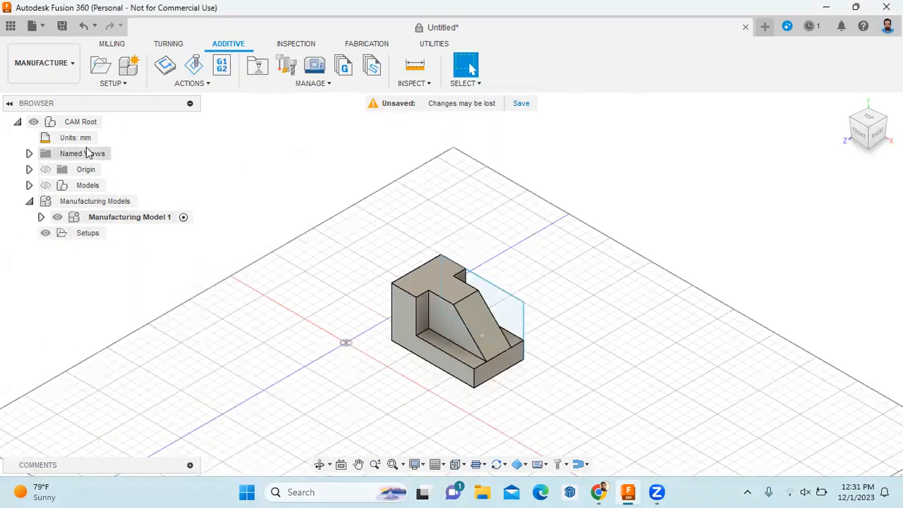
{"action": "left_click", "coordinate": [113, 44]}
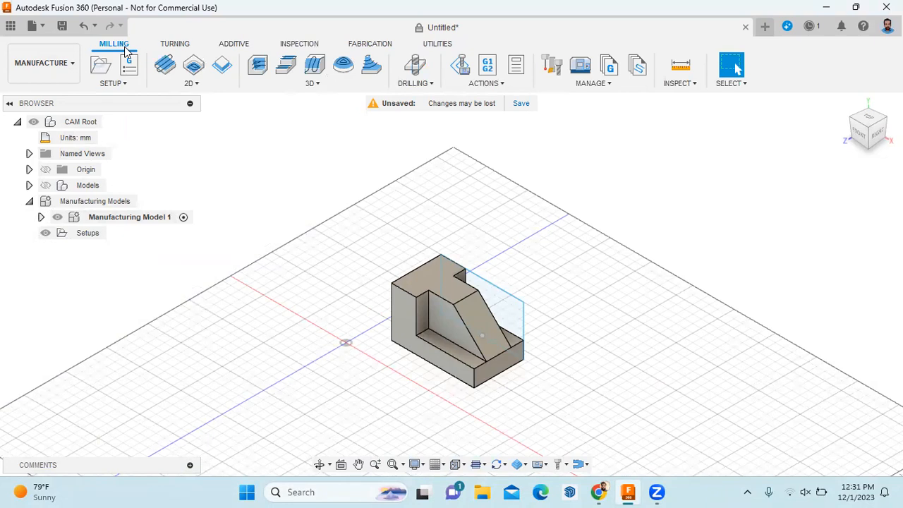
{"action": "left_click", "coordinate": [127, 84]}
{"action": "left_click", "coordinate": [127, 94]}
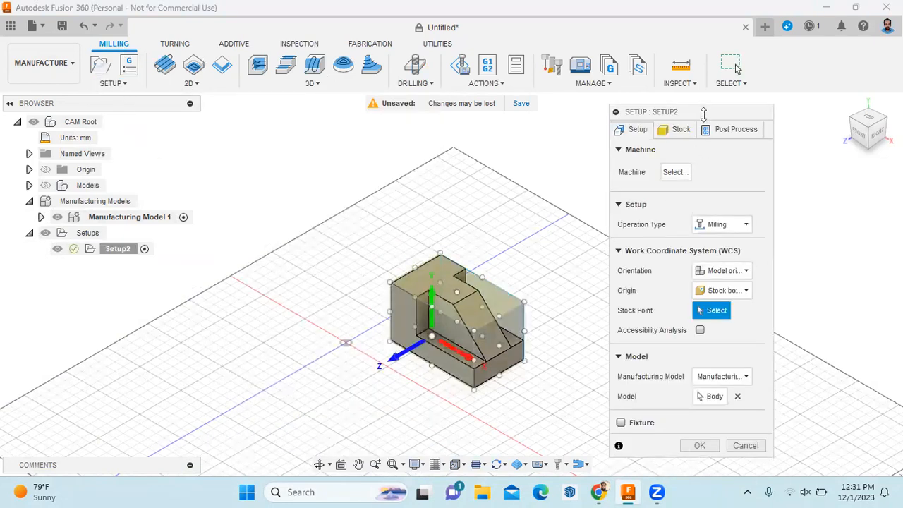
{"action": "left_click", "coordinate": [676, 174]}
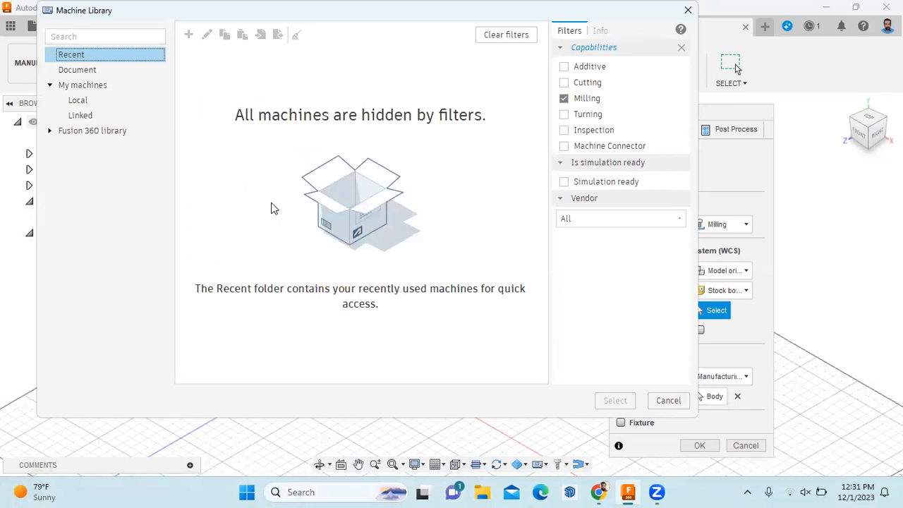
Choose the Autodesk Generic 3-axis machine from the Fusion 360 machine library for Setup2
{"action": "left_click", "coordinate": [77, 100]}
{"action": "left_click", "coordinate": [86, 118]}
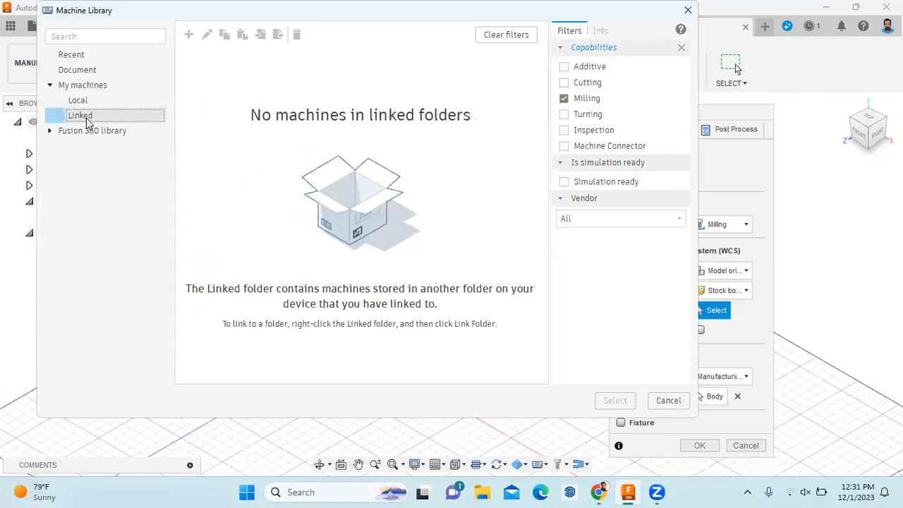
{"action": "left_click", "coordinate": [93, 131]}
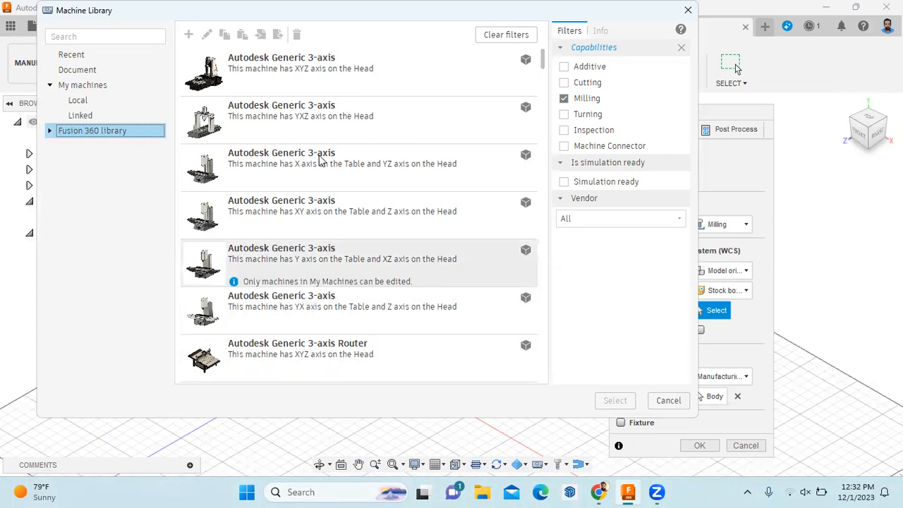
{"action": "left_click", "coordinate": [365, 88]}
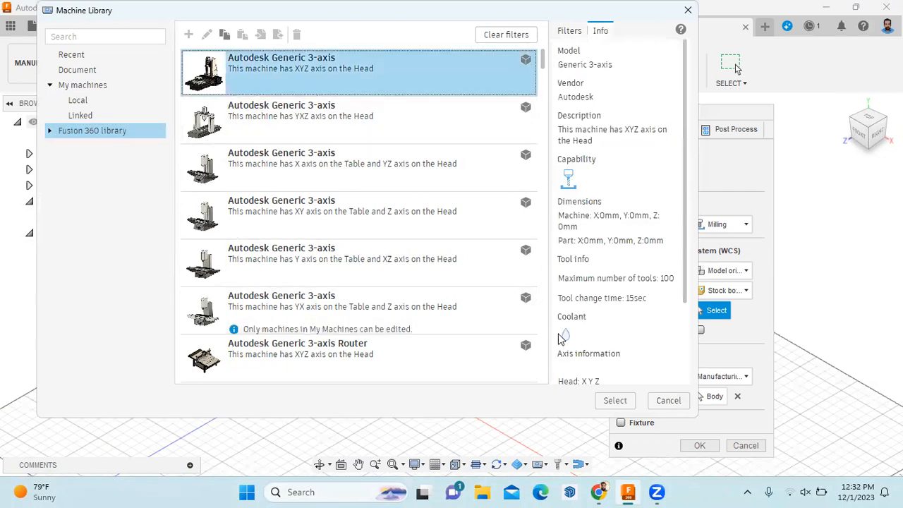
{"action": "left_click", "coordinate": [607, 400]}
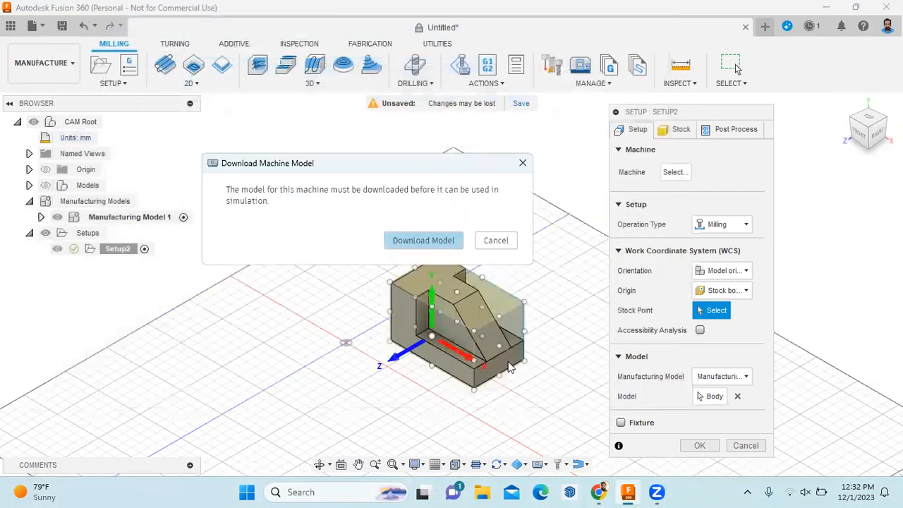
Download the machine model and try saving it to Admin Project, dismissing the save-document error
{"action": "left_click", "coordinate": [425, 244]}
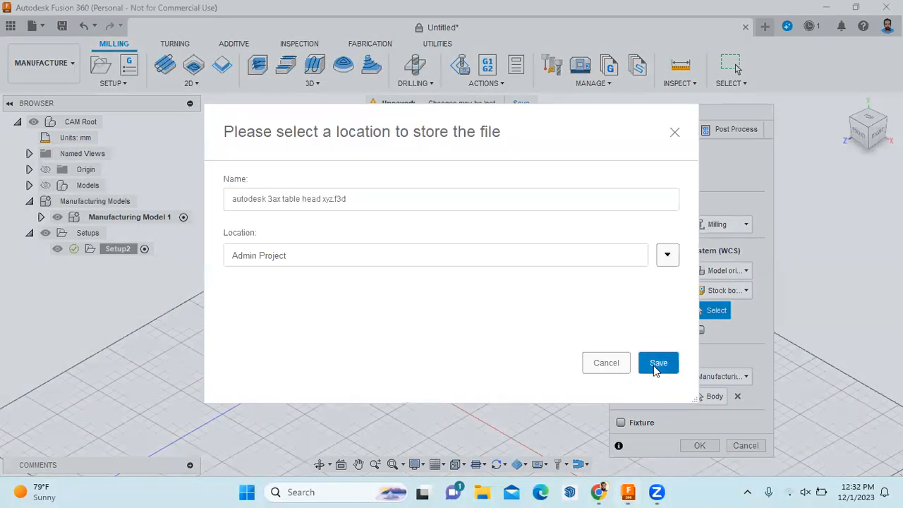
{"action": "left_click", "coordinate": [656, 366]}
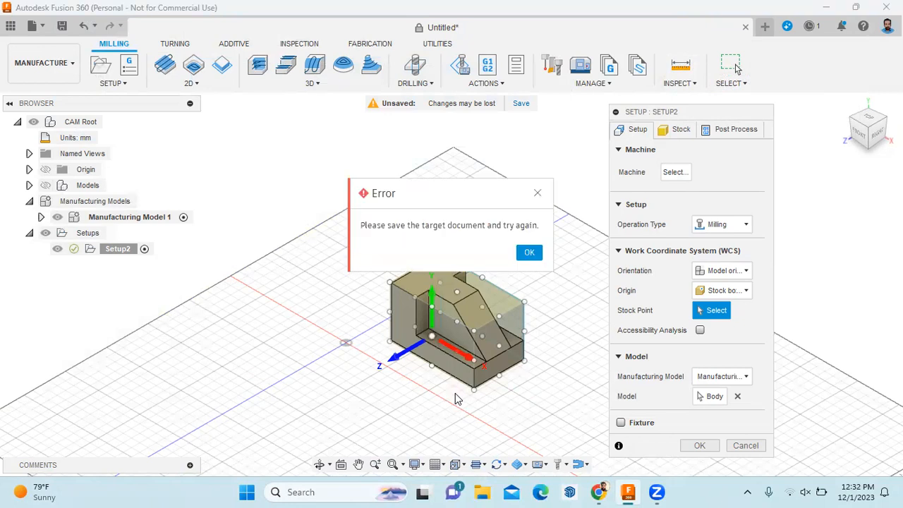
{"action": "left_click", "coordinate": [529, 252]}
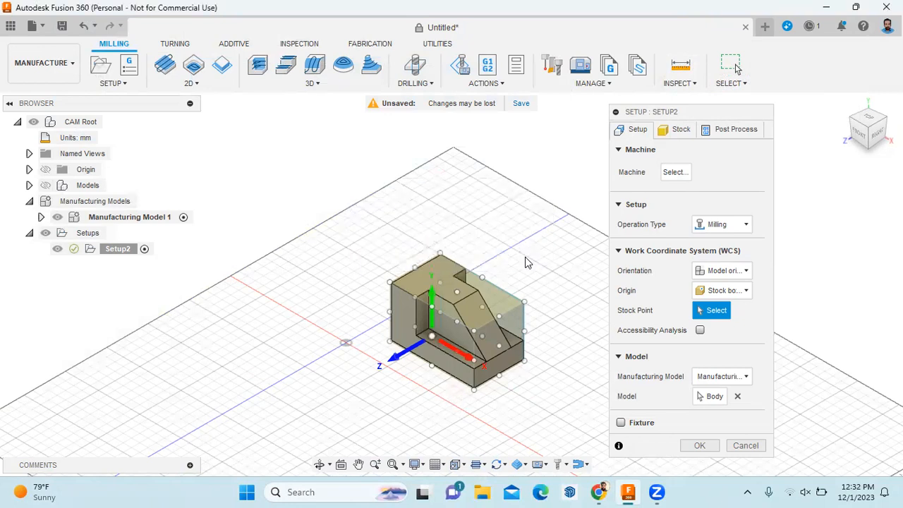
Keep Milling and orient Setup2 with its Z axis taken from a vertical part edge
{"action": "left_click", "coordinate": [721, 225]}
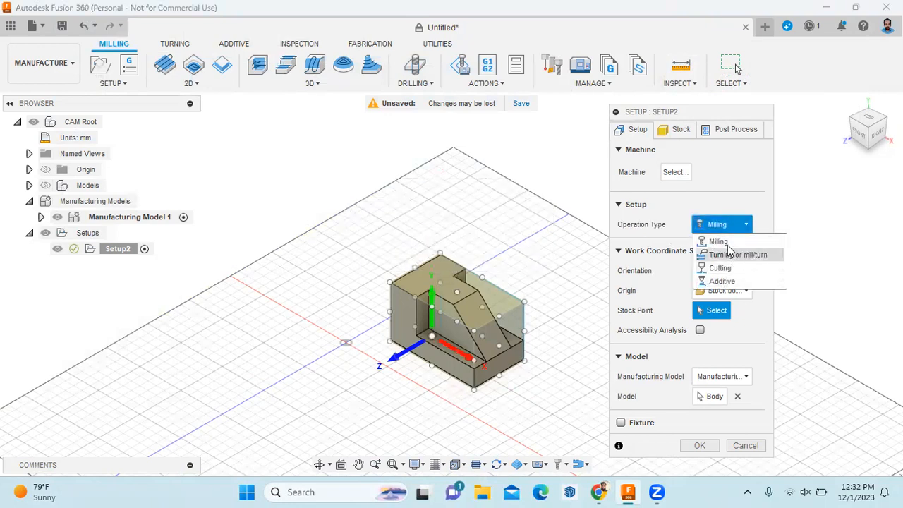
{"action": "left_click", "coordinate": [726, 242]}
{"action": "left_click", "coordinate": [740, 272]}
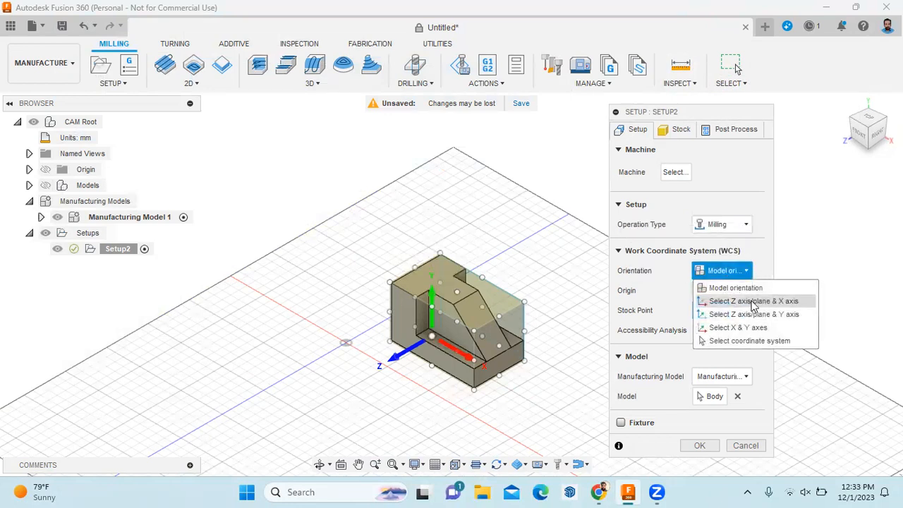
{"action": "left_click", "coordinate": [754, 302]}
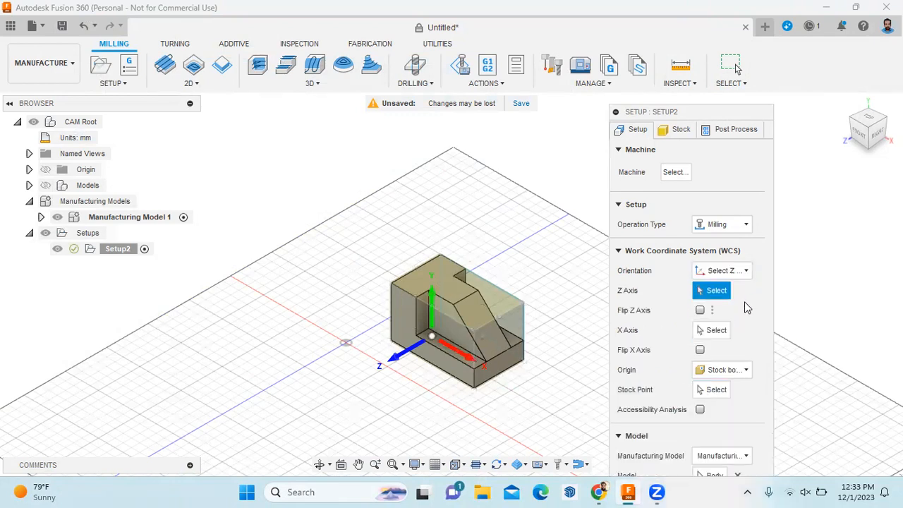
{"action": "left_click", "coordinate": [392, 325]}
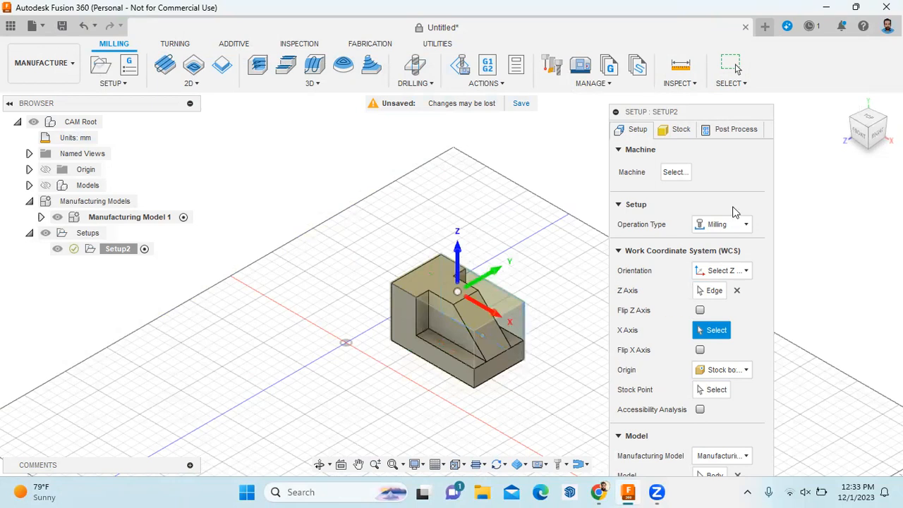
Reselect the part body as the setup model, then view stock settings and the PDF drawing
{"action": "left_click_drag", "start_coordinate": [717, 112], "coordinate": [710, 30]}
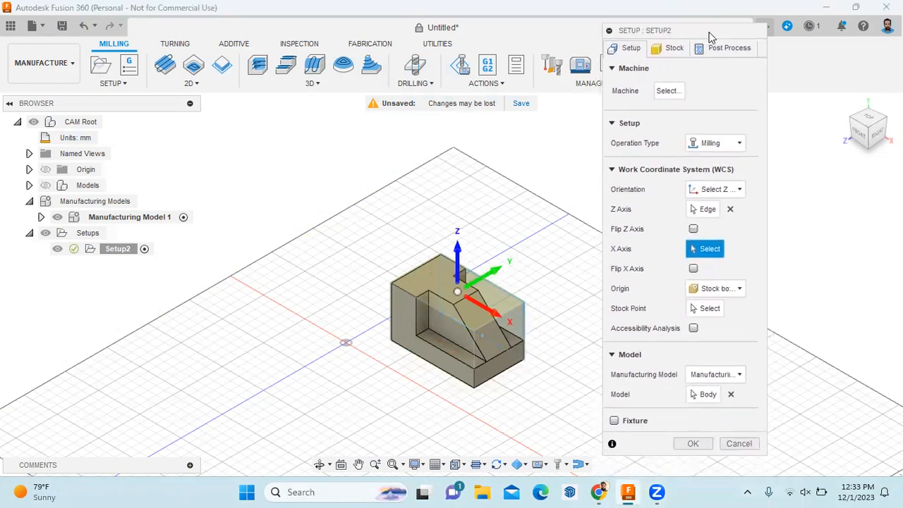
{"action": "left_click", "coordinate": [730, 394]}
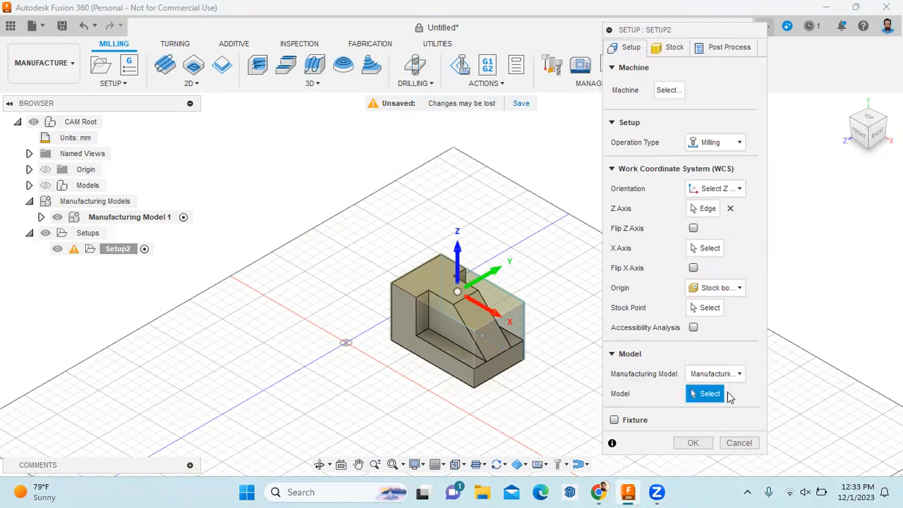
{"action": "left_click", "coordinate": [472, 371]}
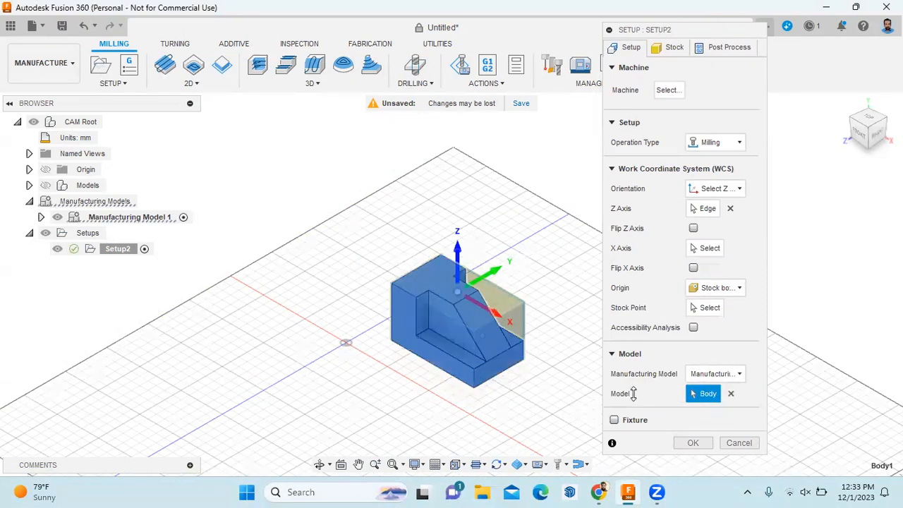
{"action": "left_click", "coordinate": [672, 48]}
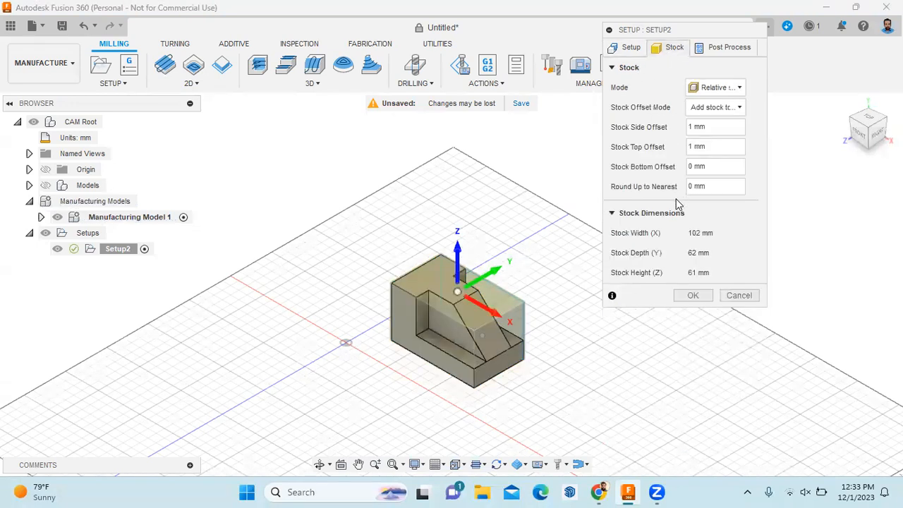
{"action": "left_click", "coordinate": [599, 492]}
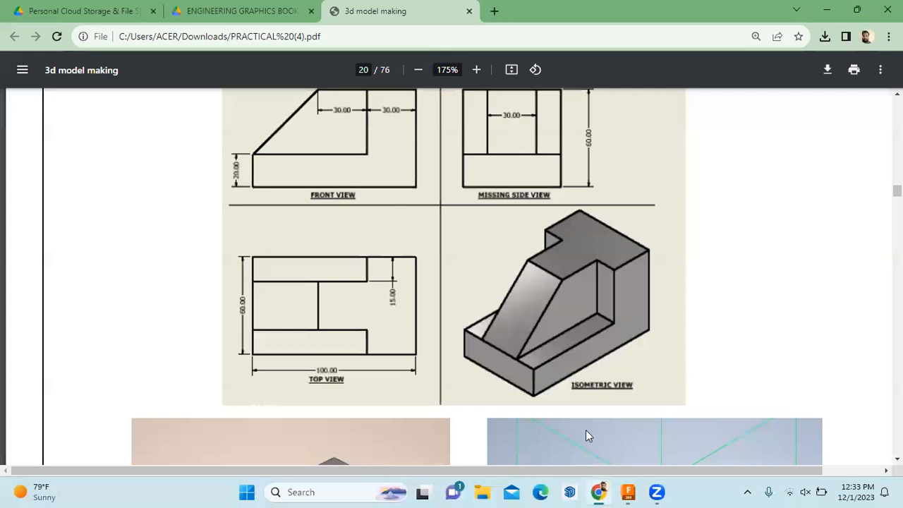
Return to Fusion 360 from the PDF and show Setup2's machine and coordinate settings
{"action": "left_click", "coordinate": [627, 492]}
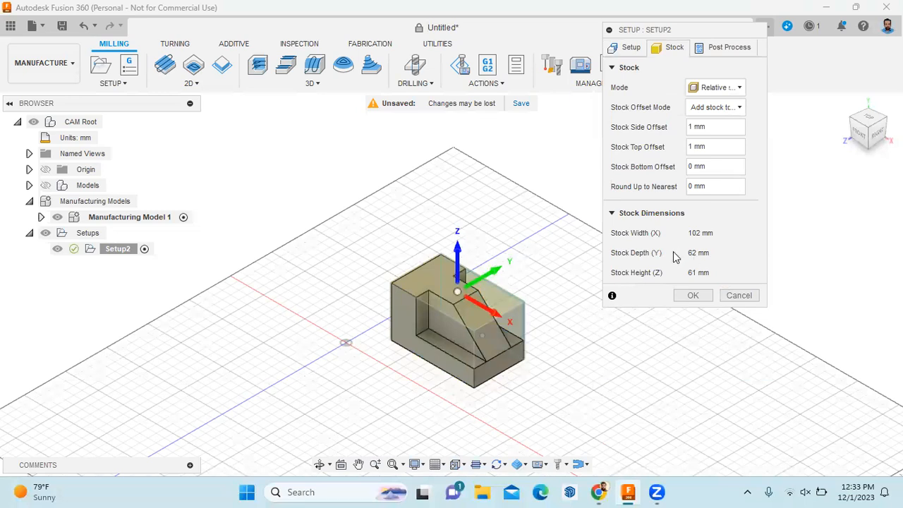
{"action": "left_click", "coordinate": [631, 50]}
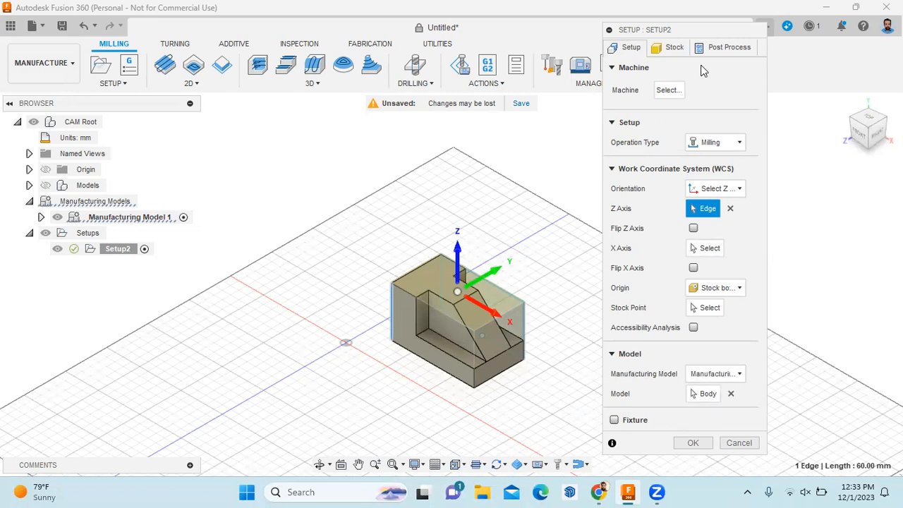
Check the 102 × 62 × 61 mm stock and program 1001, then accept Setup2
{"action": "left_click", "coordinate": [673, 48]}
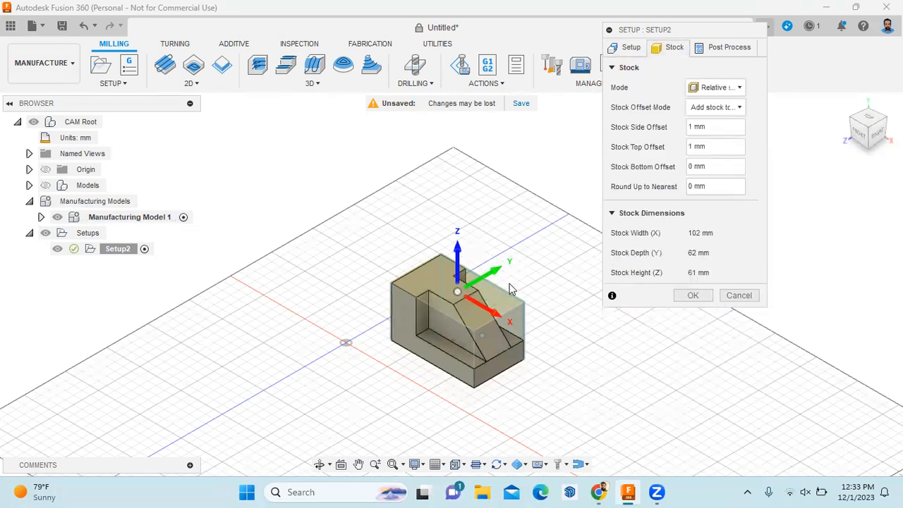
{"action": "left_click", "coordinate": [599, 492]}
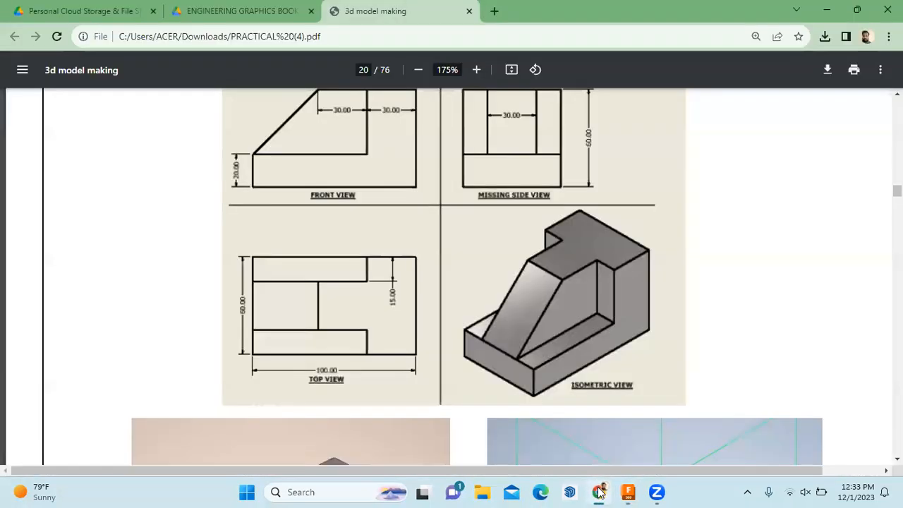
{"action": "left_click", "coordinate": [598, 492]}
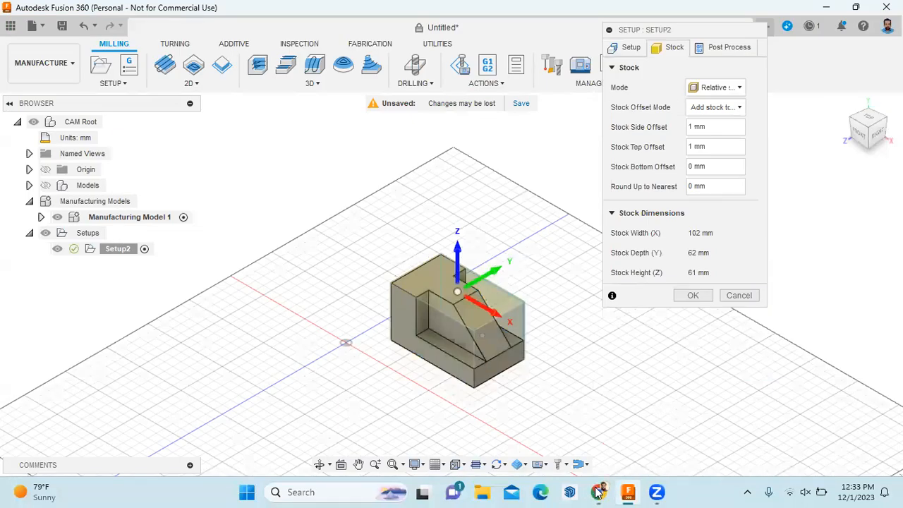
{"action": "left_click", "coordinate": [727, 49]}
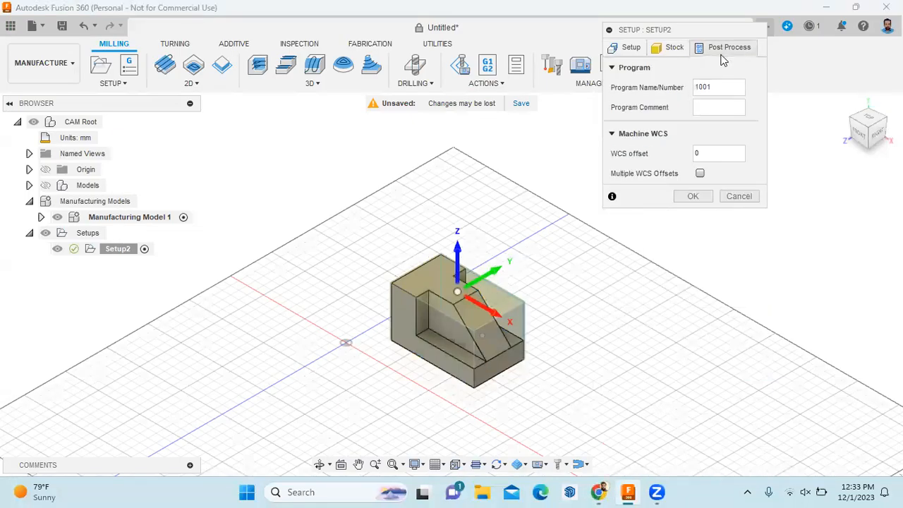
{"action": "left_click", "coordinate": [693, 197]}
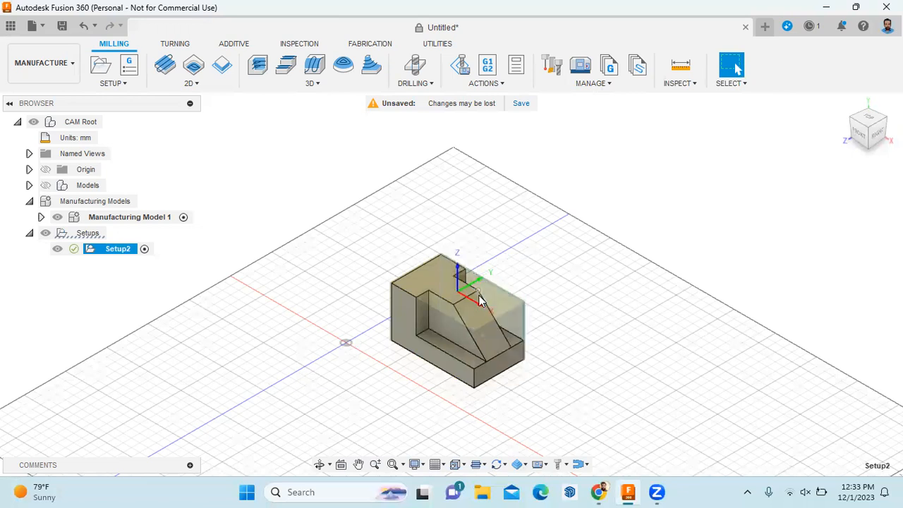
{"action": "scroll", "coordinate": [479, 286], "scroll_direction": "up", "scroll_amount": 2}
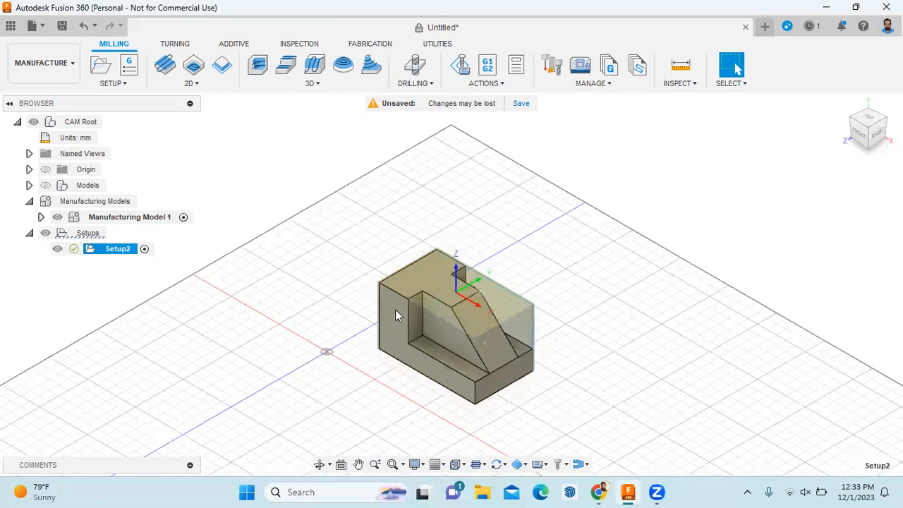
Inspect the part from the top view, then return to the isometric home view
{"action": "scroll", "coordinate": [395, 309], "scroll_direction": "up", "scroll_amount": 10}
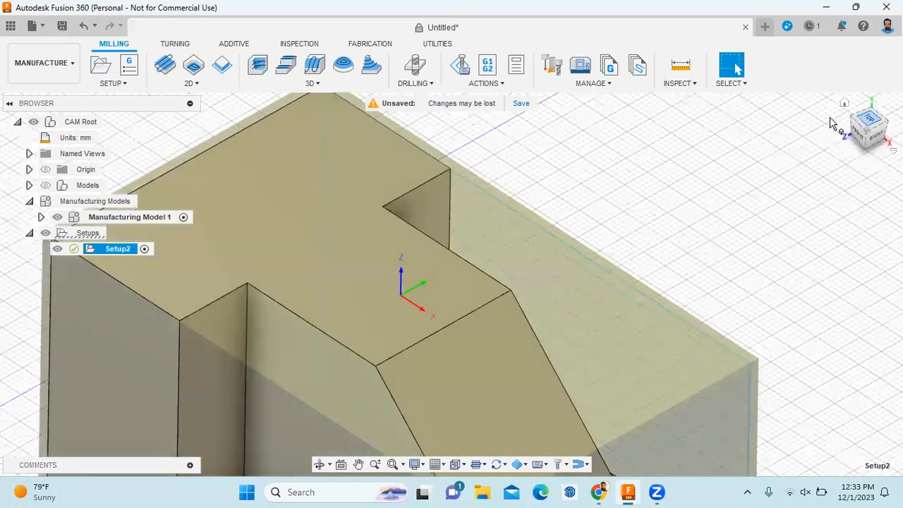
{"action": "left_click", "coordinate": [870, 113]}
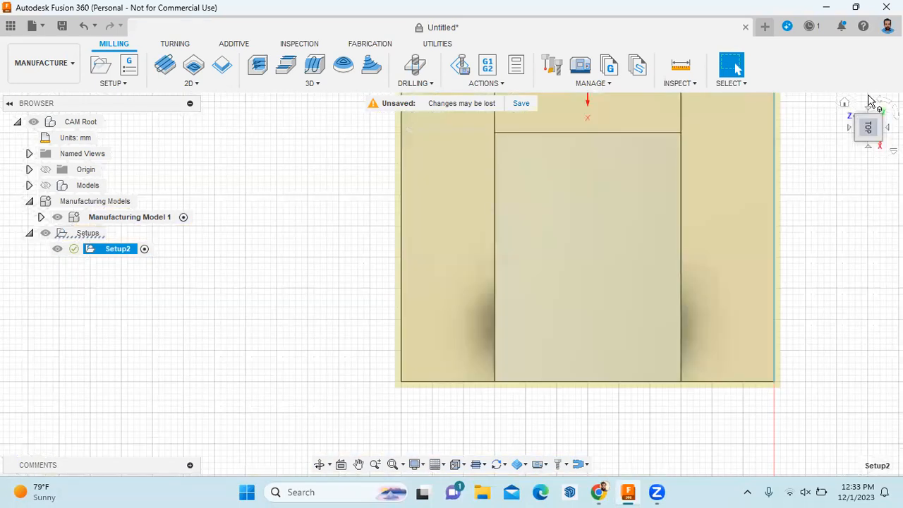
{"action": "left_click", "coordinate": [872, 101]}
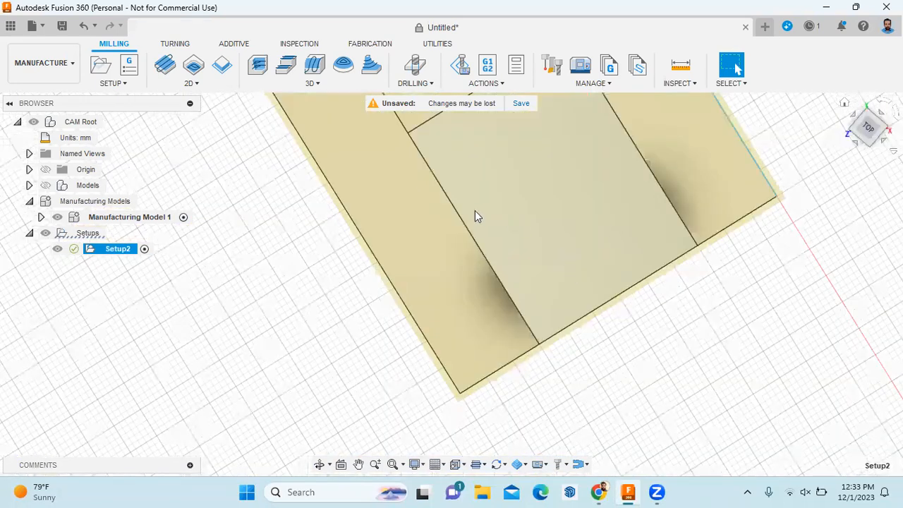
{"action": "scroll", "coordinate": [452, 234], "scroll_direction": "up", "scroll_amount": 3}
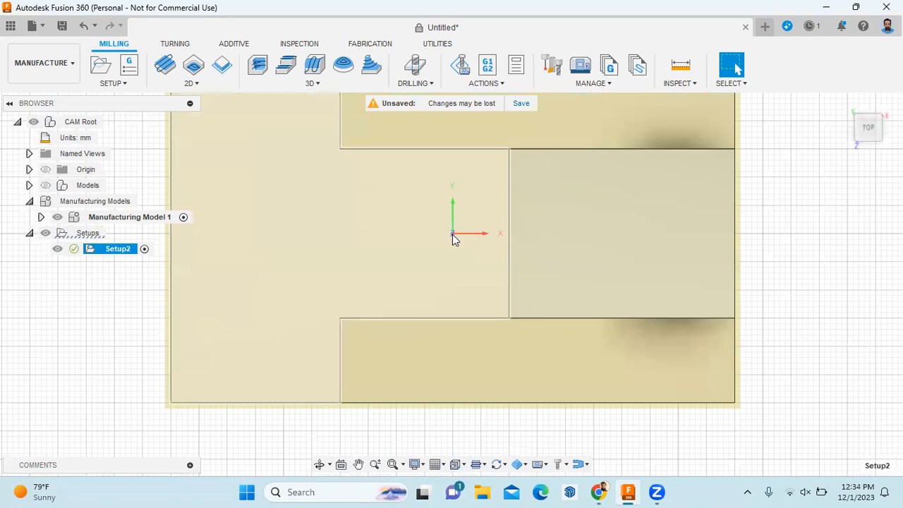
{"action": "left_click", "coordinate": [845, 103]}
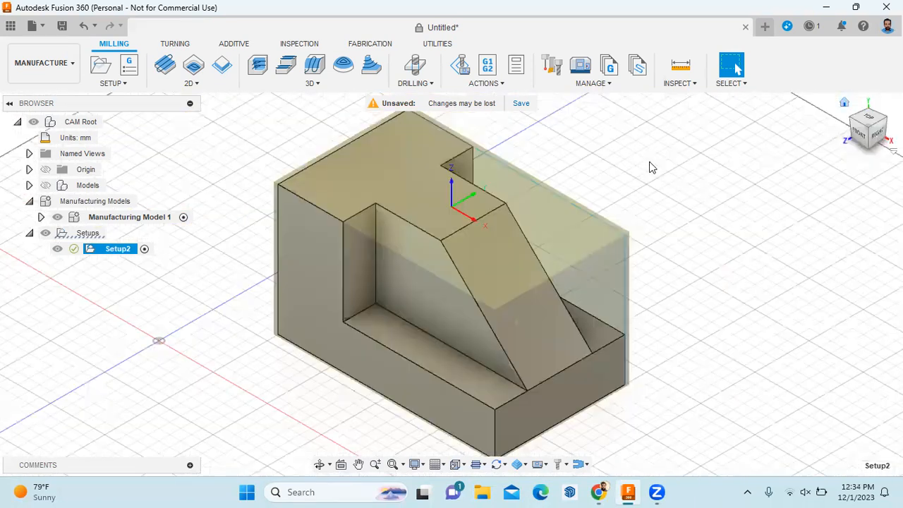
{"action": "scroll", "coordinate": [509, 231], "scroll_direction": "down", "scroll_amount": 4}
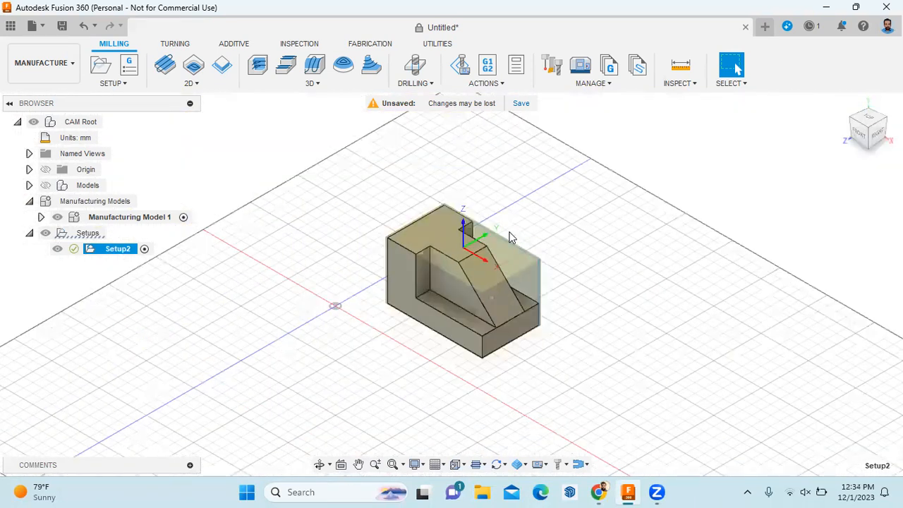
{"action": "scroll", "coordinate": [508, 242], "scroll_direction": "up", "scroll_amount": 2}
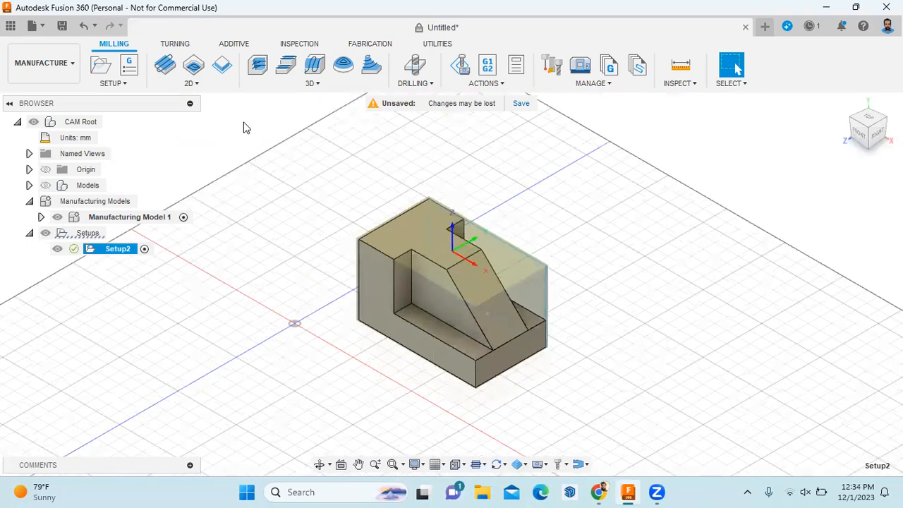
Start a 3D Adaptive Clearing toolpath and bring up its tool library
{"action": "left_click", "coordinate": [313, 83]}
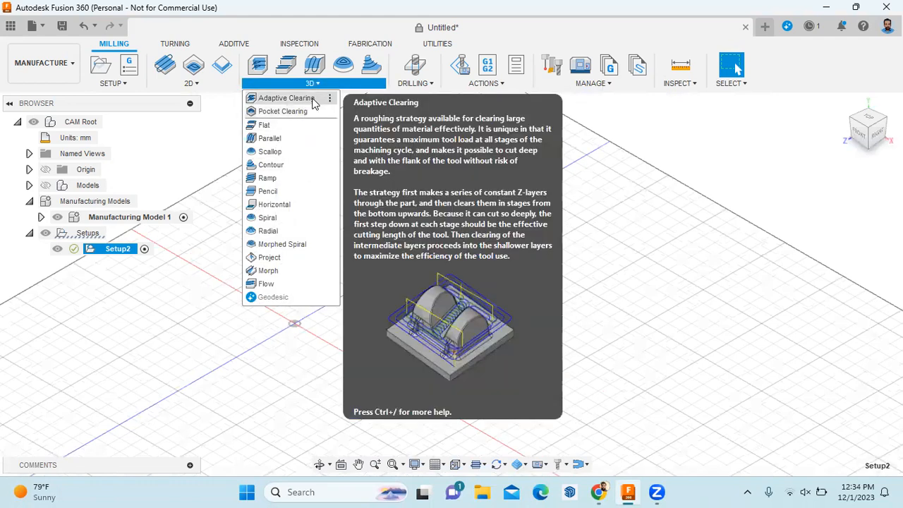
{"action": "left_click", "coordinate": [290, 98]}
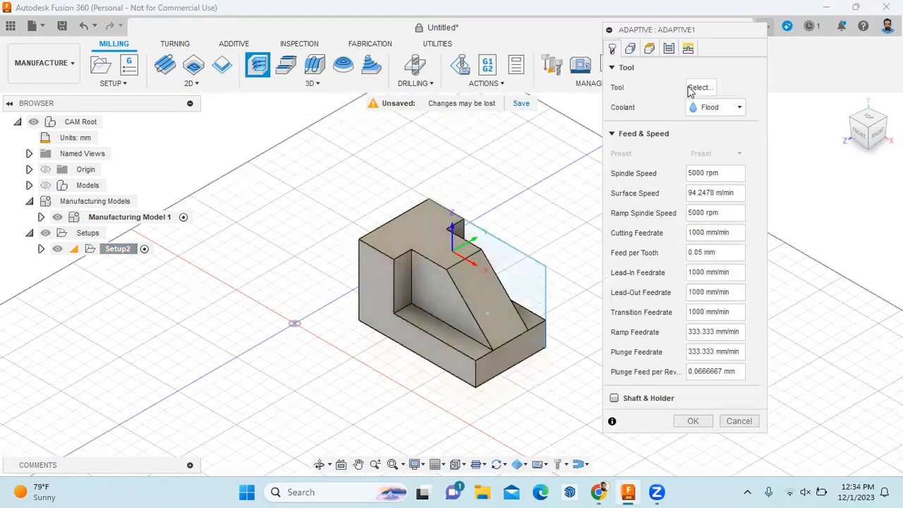
{"action": "left_click", "coordinate": [706, 88]}
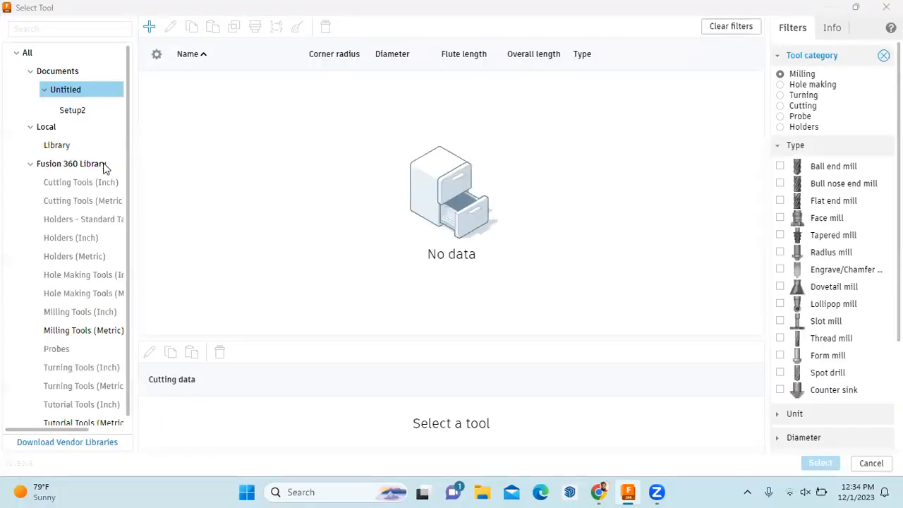
Select the 3 - Ø10mm flat end mill from Tutorial Tools (Metric) as the adaptive cutter
{"action": "scroll", "coordinate": [105, 169], "scroll_direction": "down", "scroll_amount": 1}
{"action": "left_click", "coordinate": [104, 416]}
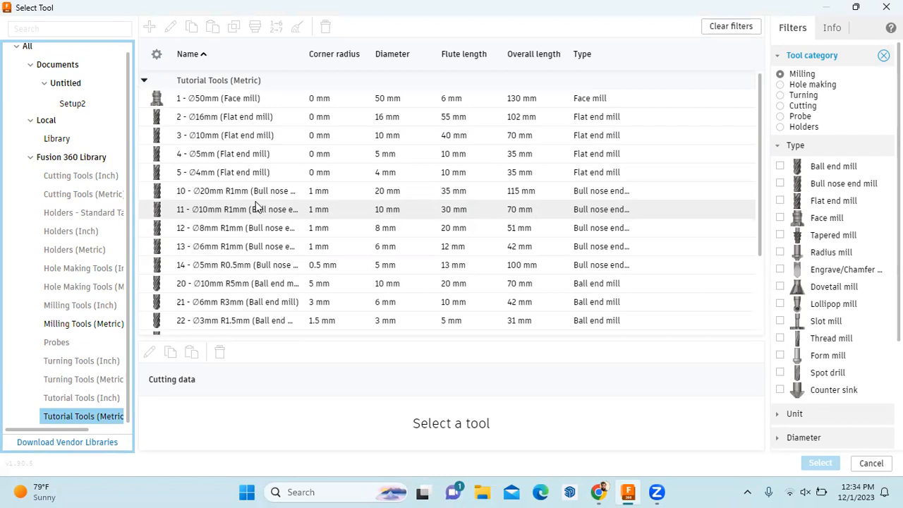
{"action": "left_click", "coordinate": [389, 136]}
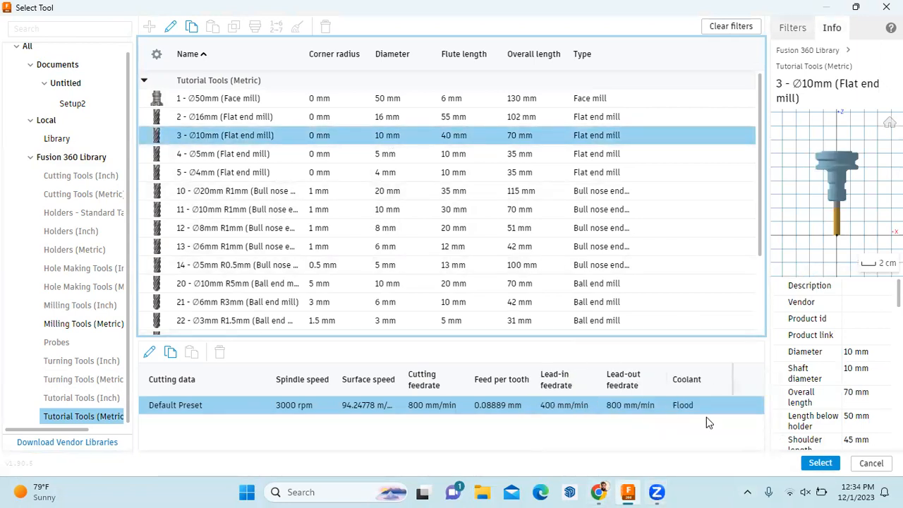
{"action": "left_click", "coordinate": [817, 469]}
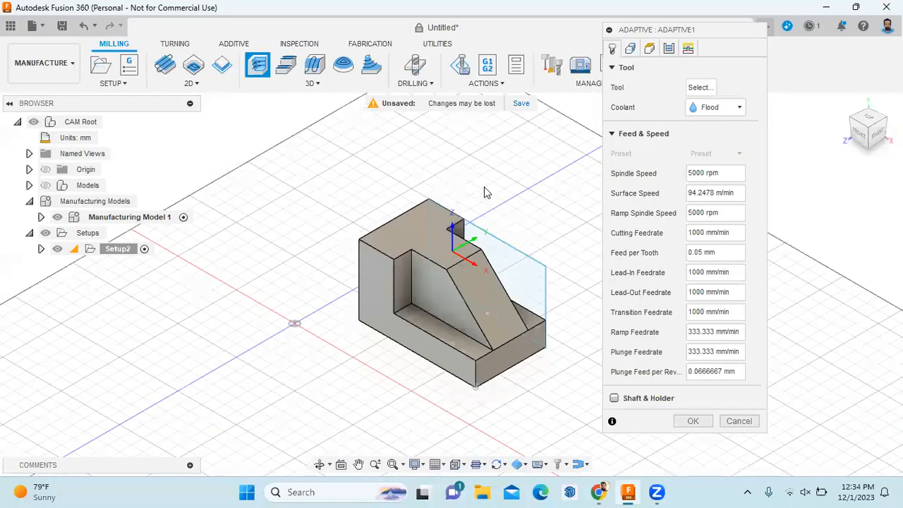
Set the machining boundary to a selection of the pocket's bottom edge and generate Adaptive1
{"action": "left_click", "coordinate": [630, 48]}
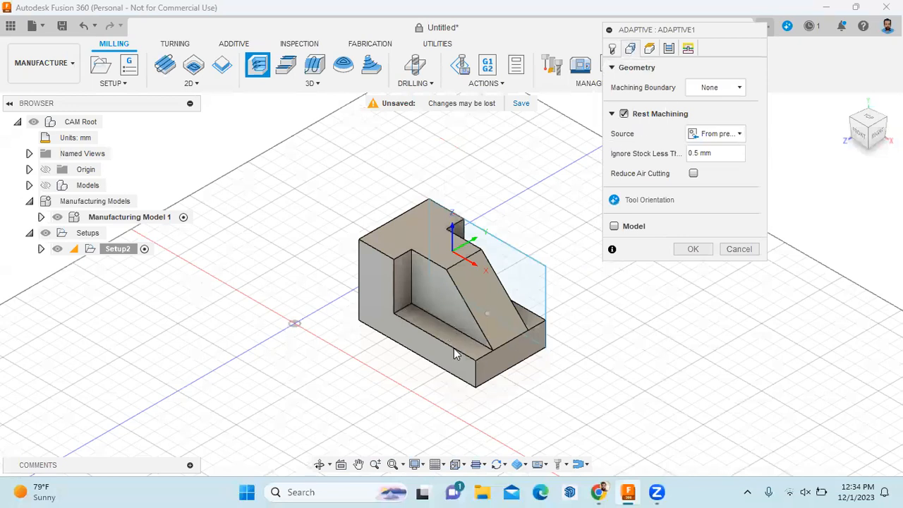
{"action": "left_click", "coordinate": [736, 88]}
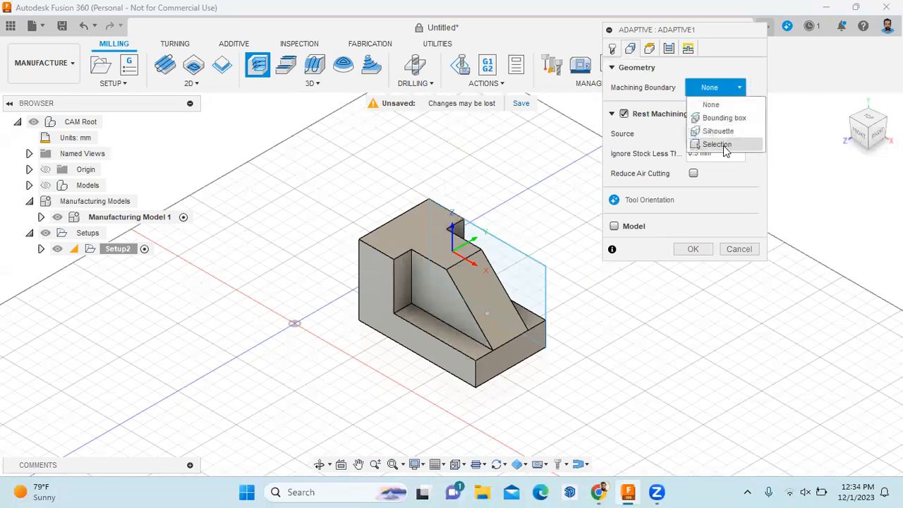
{"action": "left_click", "coordinate": [717, 144]}
{"action": "left_click", "coordinate": [456, 337]}
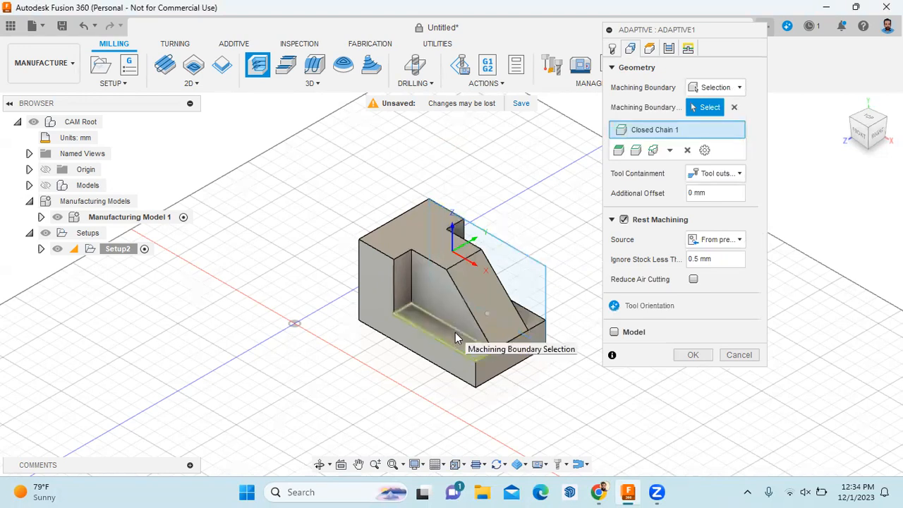
{"action": "left_click", "coordinate": [692, 355]}
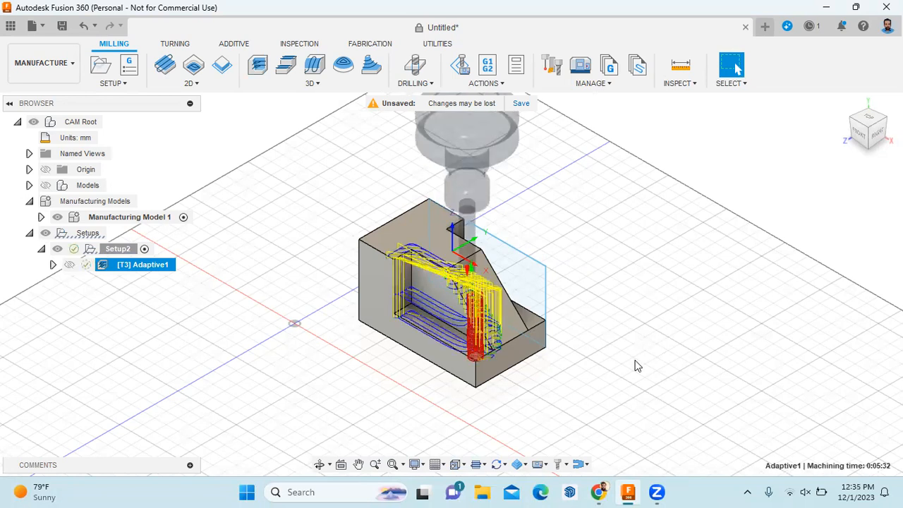
Simulate the Adaptive1 toolpath and pause the playback partway through
{"action": "scroll", "coordinate": [539, 387], "scroll_direction": "up", "scroll_amount": 2}
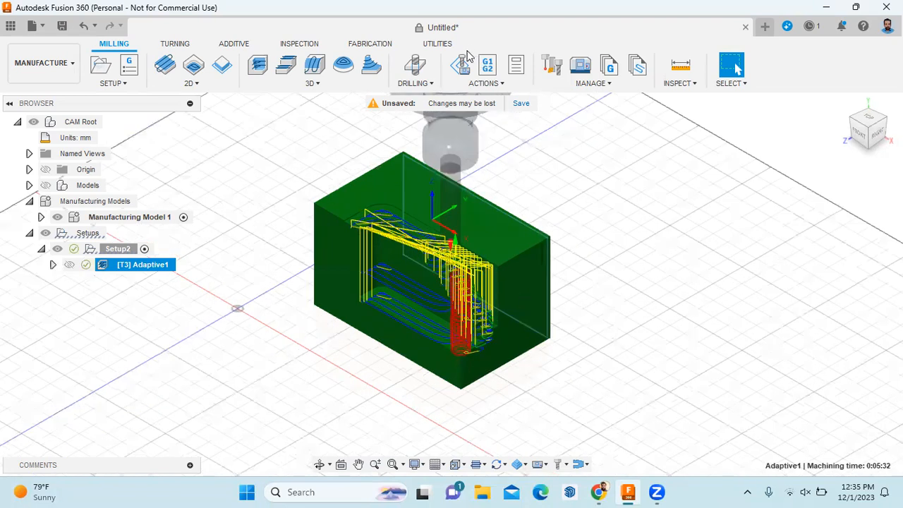
{"action": "left_click", "coordinate": [498, 84]}
{"action": "left_click", "coordinate": [471, 111]}
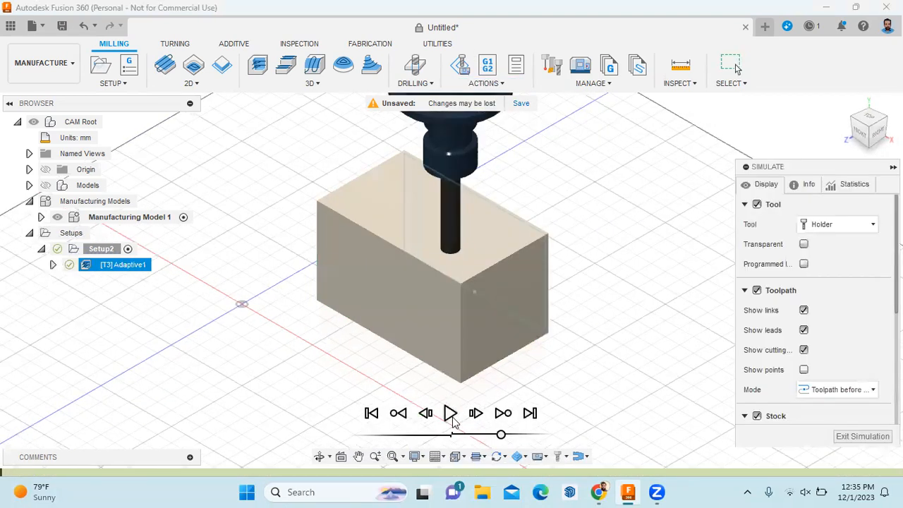
{"action": "left_click", "coordinate": [452, 418]}
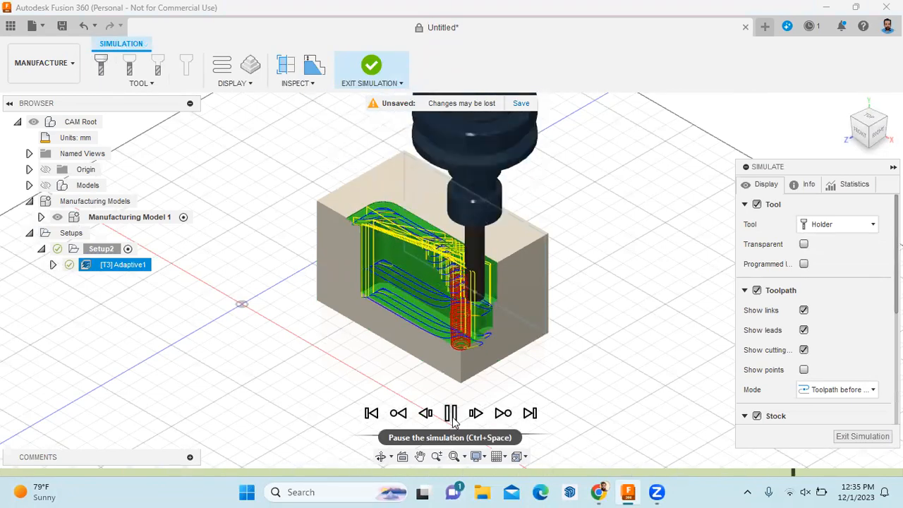
{"action": "left_click", "coordinate": [452, 415]}
Zoom into the partly cut pocket, step the timeline back slightly, and replay
{"action": "scroll", "coordinate": [479, 321], "scroll_direction": "up", "scroll_amount": 1}
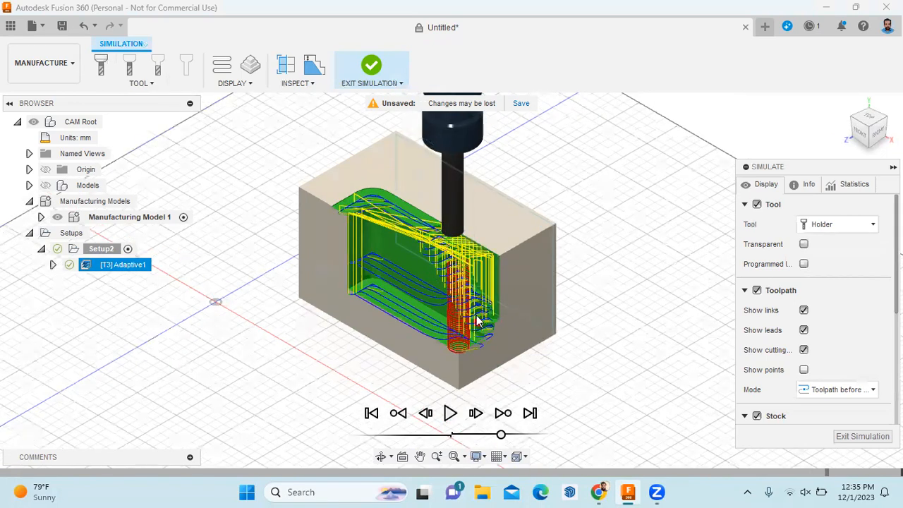
{"action": "scroll", "coordinate": [479, 321], "scroll_direction": "up", "scroll_amount": 3}
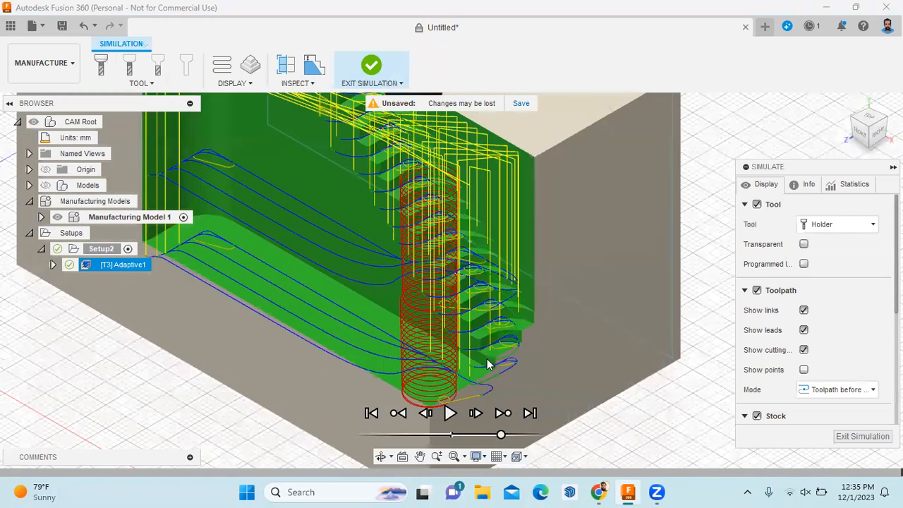
{"action": "scroll", "coordinate": [489, 353], "scroll_direction": "up", "scroll_amount": 2}
{"action": "scroll", "coordinate": [488, 353], "scroll_direction": "up", "scroll_amount": 2}
{"action": "scroll", "coordinate": [480, 346], "scroll_direction": "down", "scroll_amount": 1}
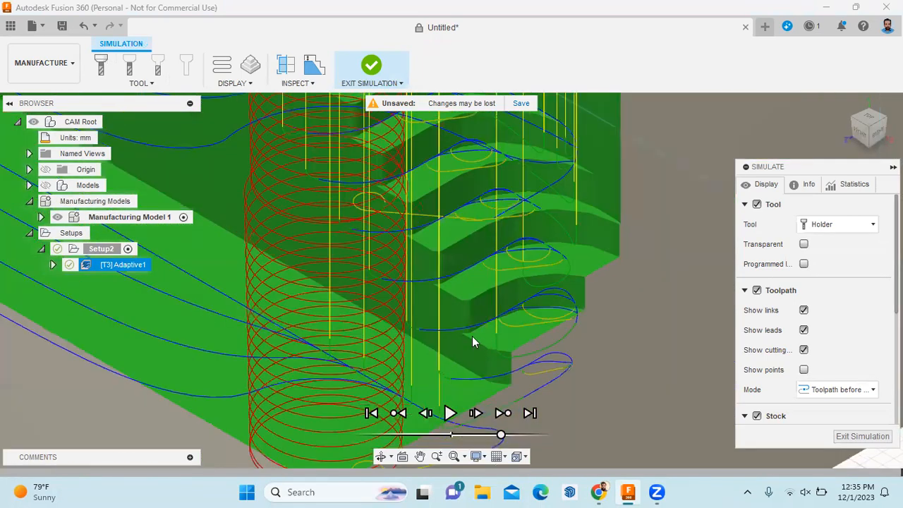
{"action": "scroll", "coordinate": [460, 327], "scroll_direction": "down", "scroll_amount": 5}
{"action": "scroll", "coordinate": [370, 287], "scroll_direction": "down", "scroll_amount": 1}
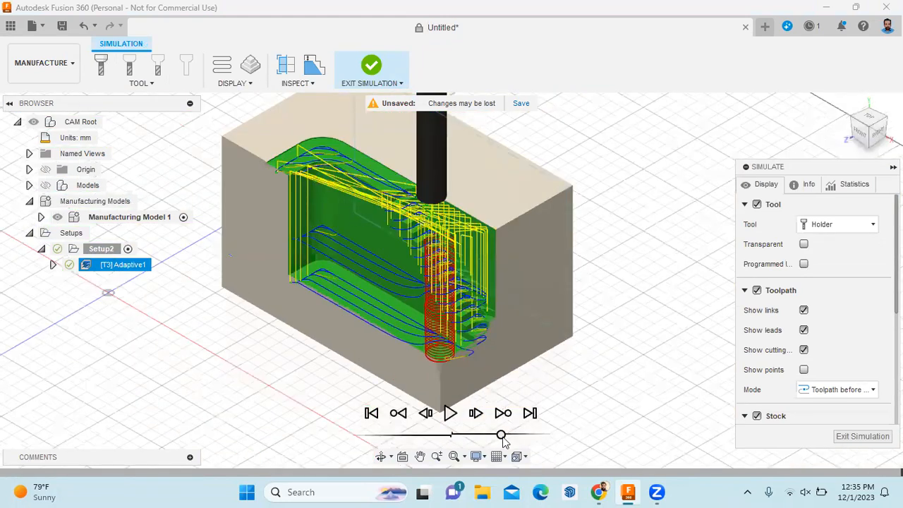
{"action": "left_click_drag", "start_coordinate": [502, 436], "coordinate": [489, 436]}
{"action": "left_click", "coordinate": [451, 415]}
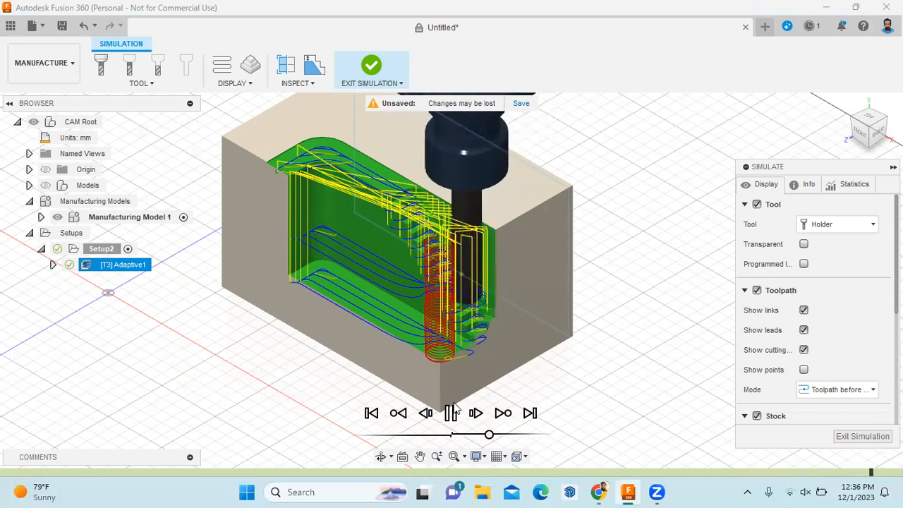
{"action": "left_click", "coordinate": [455, 407]}
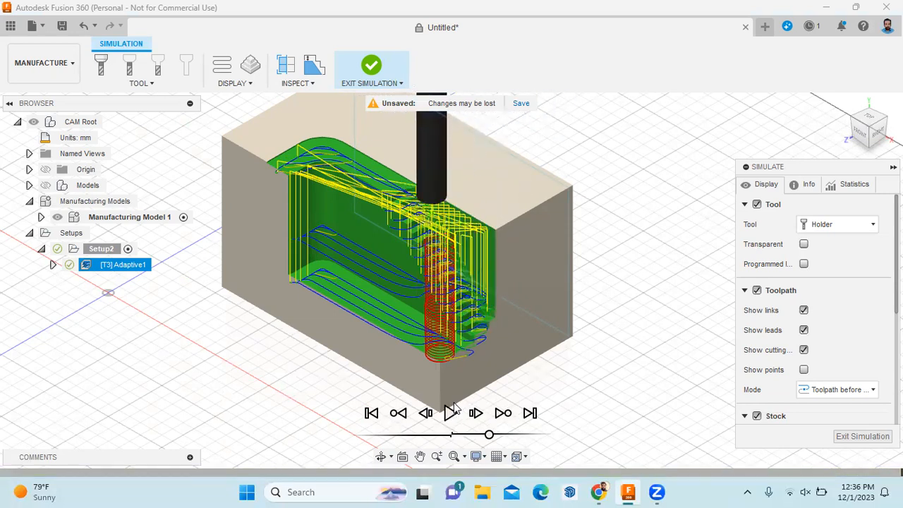
Hide the cutting, lead and link toolpath lines in the simulation
{"action": "middle_click_drag", "start_coordinate": [487, 293], "coordinate": [462, 331], "text": "shift"}
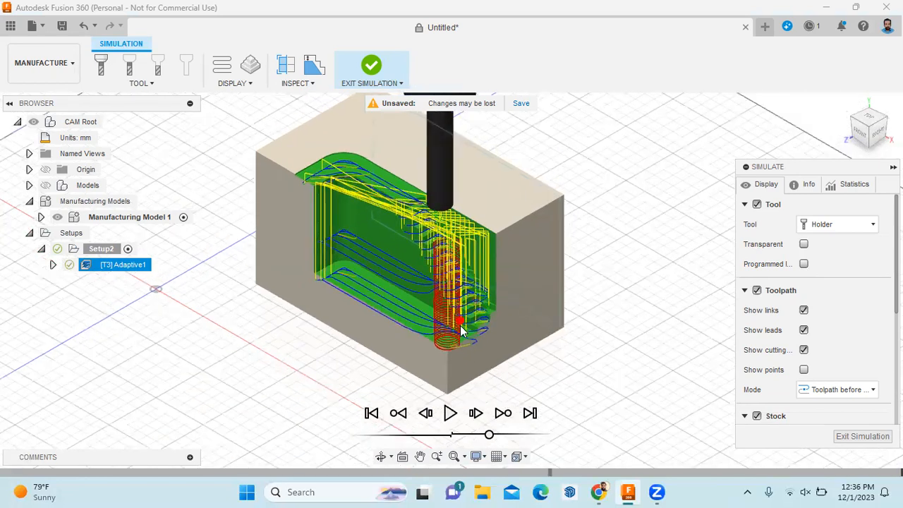
{"action": "scroll", "coordinate": [460, 322], "scroll_direction": "up", "scroll_amount": 5}
{"action": "left_click", "coordinate": [804, 350]}
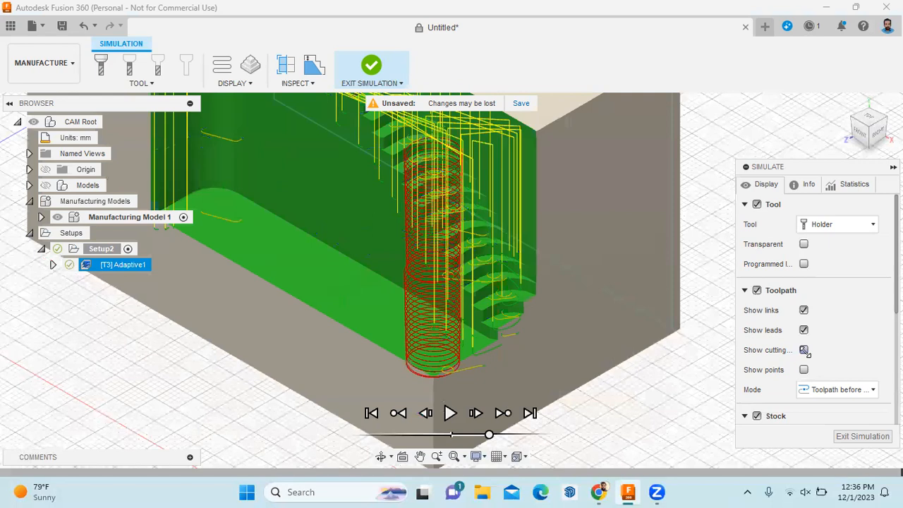
{"action": "left_click", "coordinate": [804, 330]}
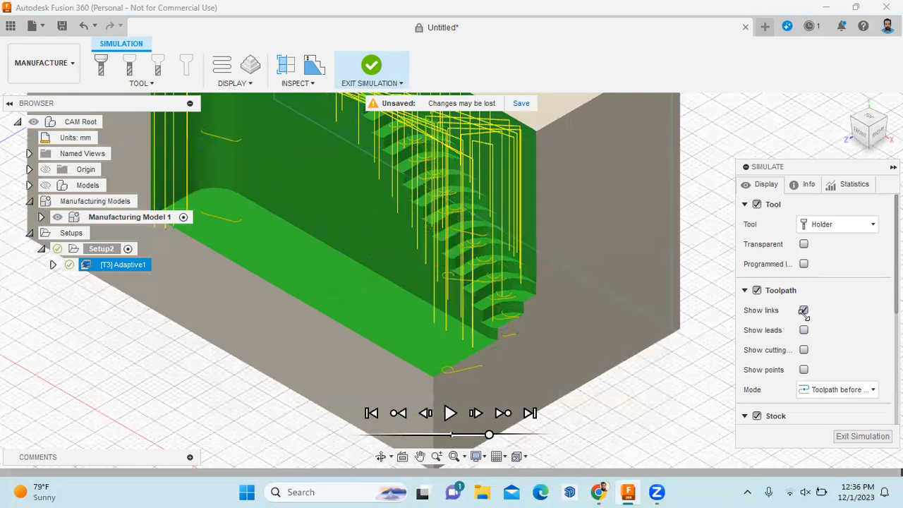
{"action": "left_click", "coordinate": [804, 310]}
Zoom in on the stepped slope left by roughing, then exit the simulation
{"action": "scroll", "coordinate": [426, 336], "scroll_direction": "down", "scroll_amount": 1}
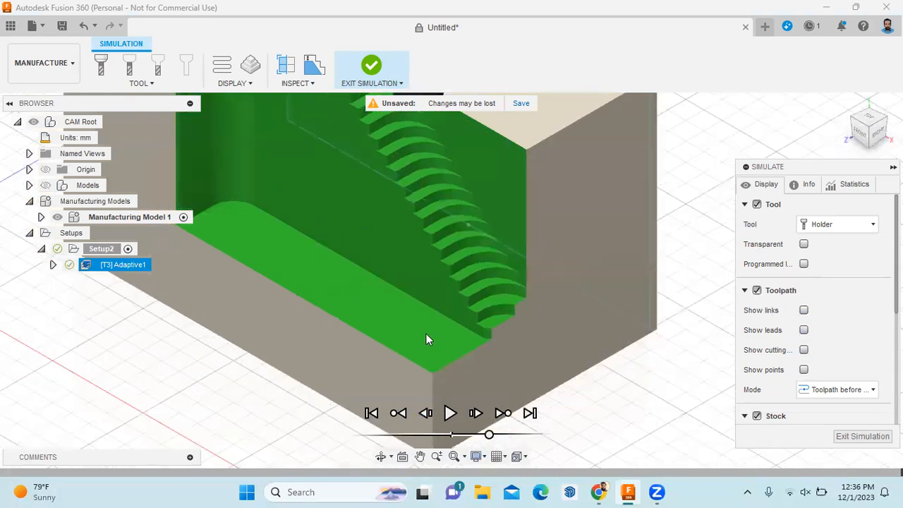
{"action": "scroll", "coordinate": [427, 336], "scroll_direction": "down", "scroll_amount": 2}
{"action": "scroll", "coordinate": [406, 198], "scroll_direction": "up", "scroll_amount": 5}
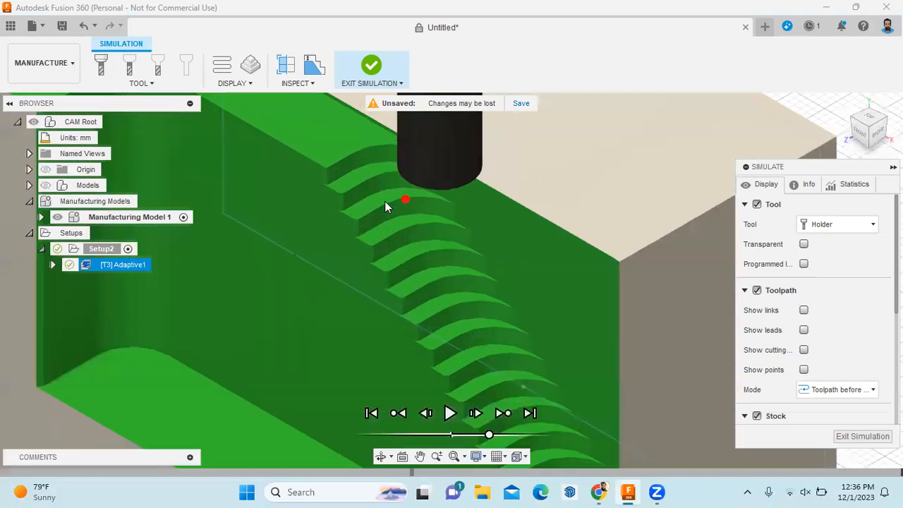
{"action": "scroll", "coordinate": [385, 201], "scroll_direction": "up", "scroll_amount": 3}
{"action": "scroll", "coordinate": [361, 227], "scroll_direction": "down", "scroll_amount": 3}
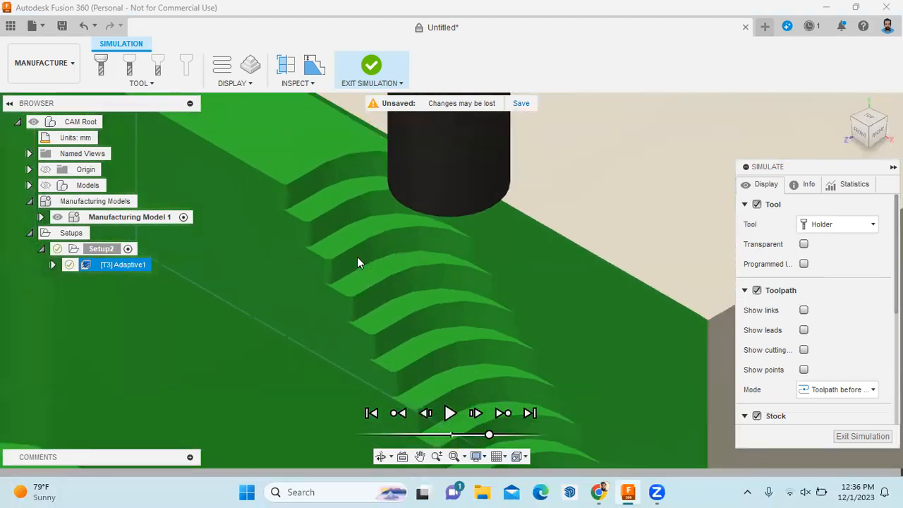
{"action": "scroll", "coordinate": [363, 263], "scroll_direction": "up", "scroll_amount": 3}
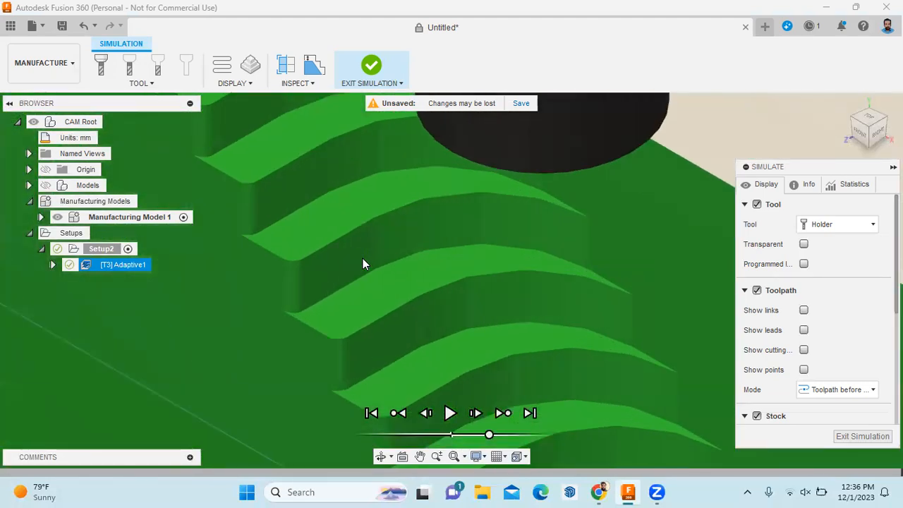
{"action": "scroll", "coordinate": [364, 261], "scroll_direction": "up", "scroll_amount": 2}
{"action": "scroll", "coordinate": [366, 265], "scroll_direction": "down", "scroll_amount": 4}
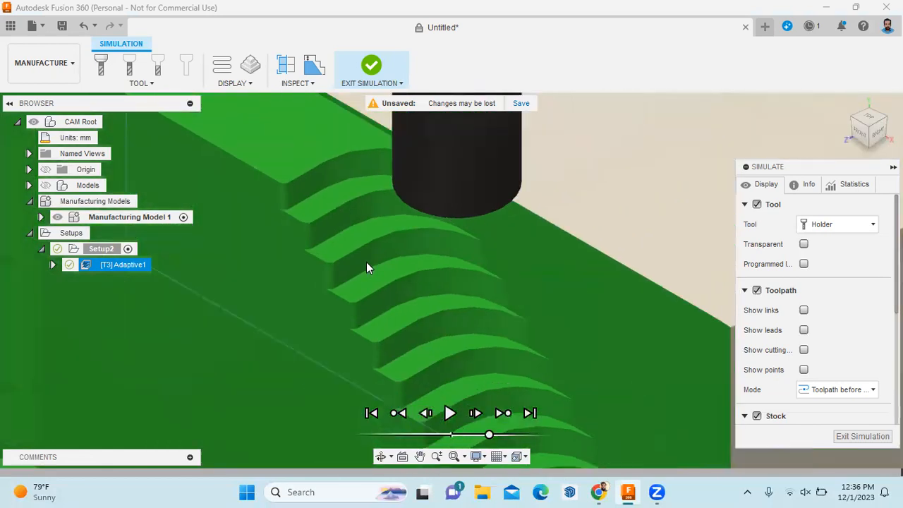
{"action": "scroll", "coordinate": [366, 262], "scroll_direction": "down", "scroll_amount": 6}
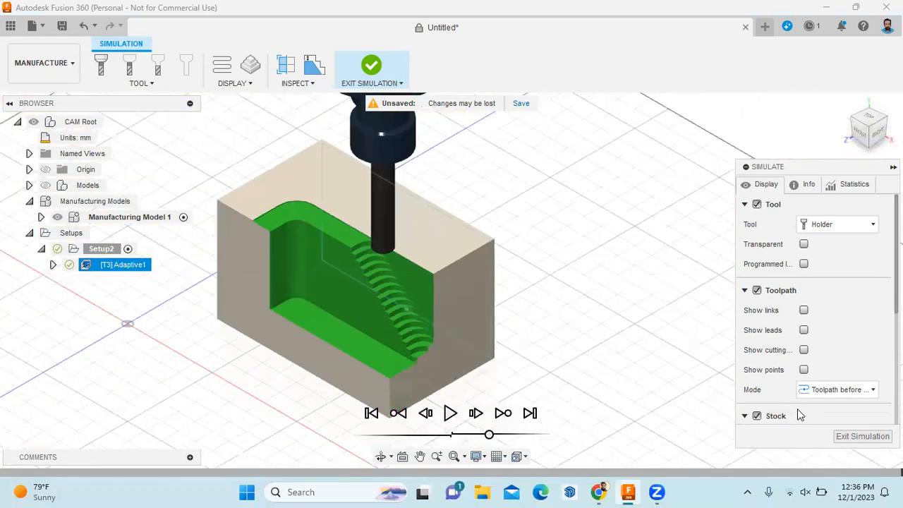
{"action": "left_click", "coordinate": [837, 438]}
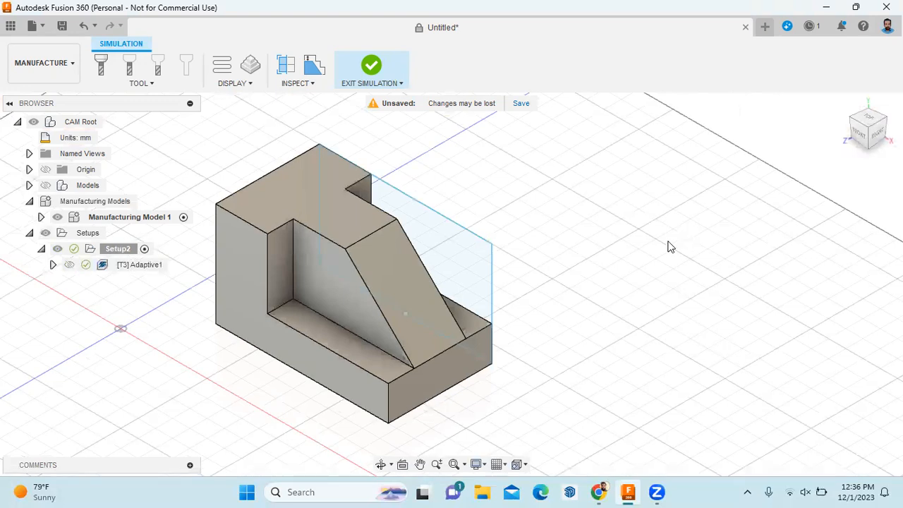
{"action": "left_click", "coordinate": [329, 86]}
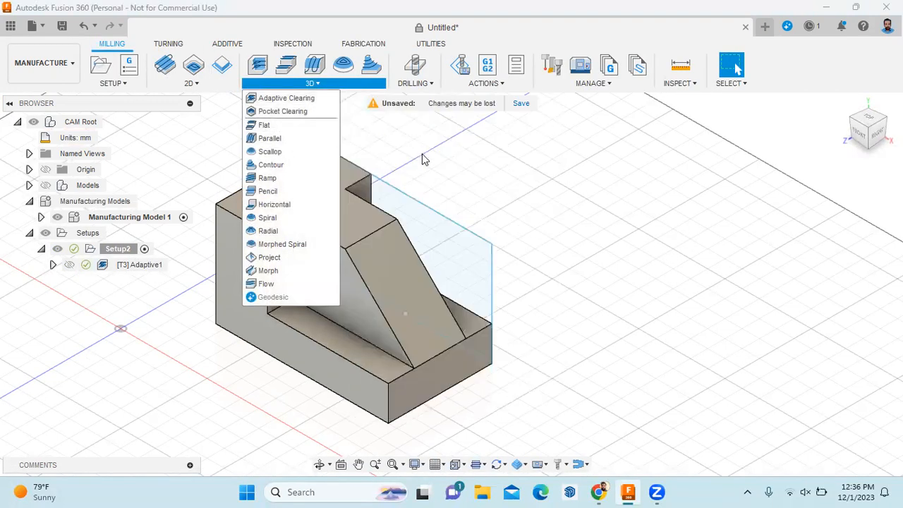
{"action": "left_click", "coordinate": [310, 98]}
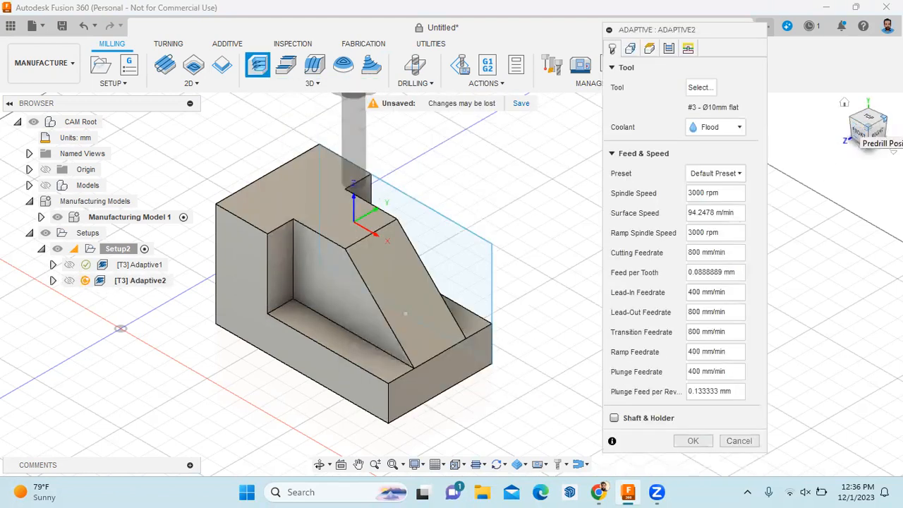
{"action": "left_click_drag", "start_coordinate": [872, 135], "coordinate": [865, 134]}
{"action": "middle_click_drag", "start_coordinate": [522, 290], "coordinate": [507, 295], "text": "shift"}
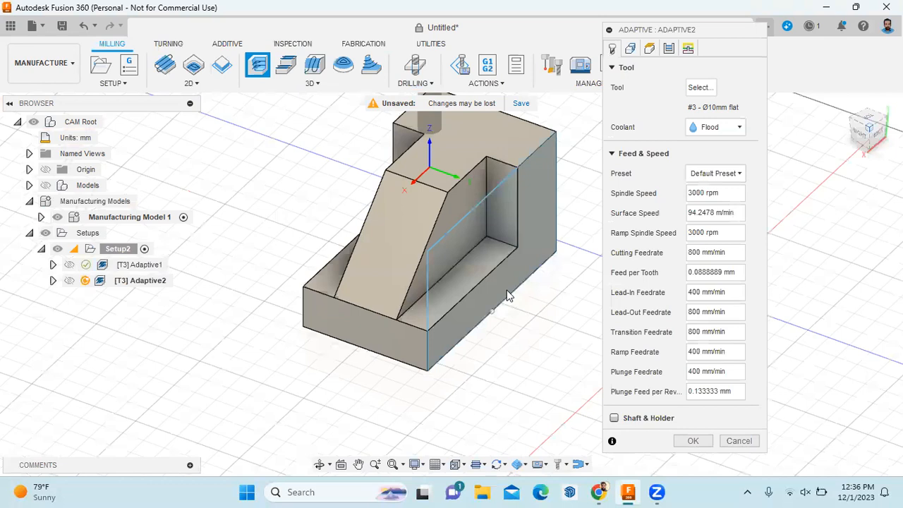
{"action": "left_click", "coordinate": [737, 440]}
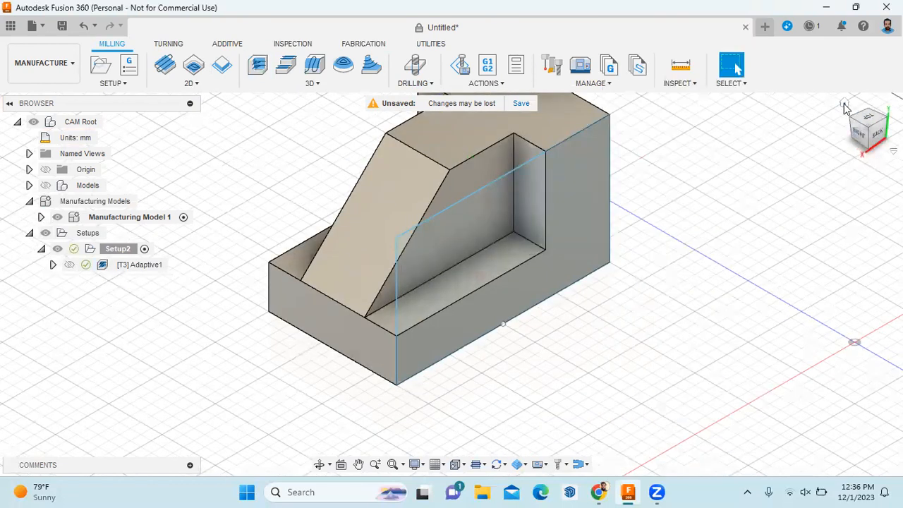
{"action": "left_click", "coordinate": [844, 104]}
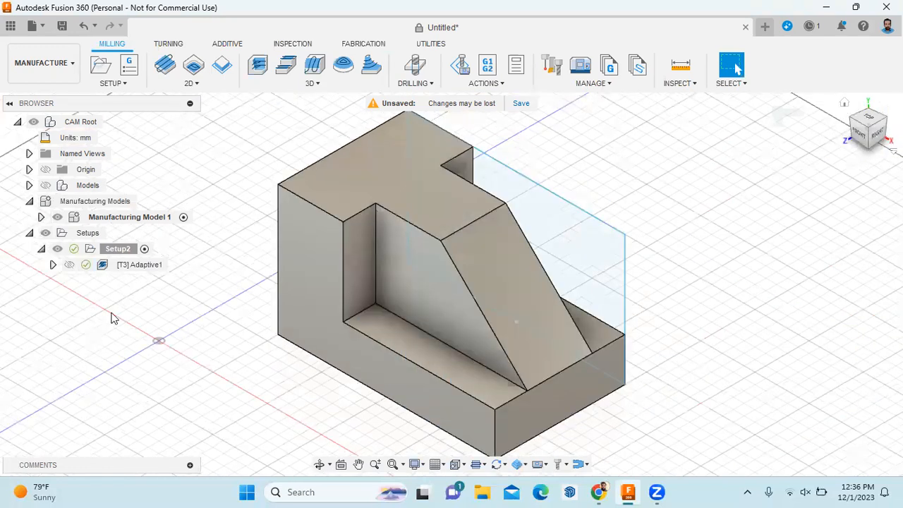
{"action": "left_click", "coordinate": [141, 267]}
Edit Adaptive1 and reset its machining boundary to the pocket floor
{"action": "right_click", "coordinate": [141, 268]}
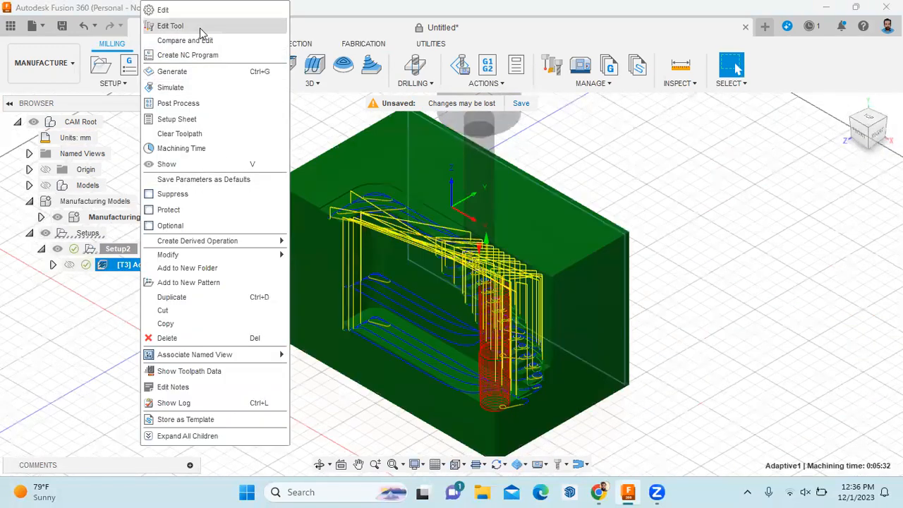
{"action": "left_click", "coordinate": [212, 10]}
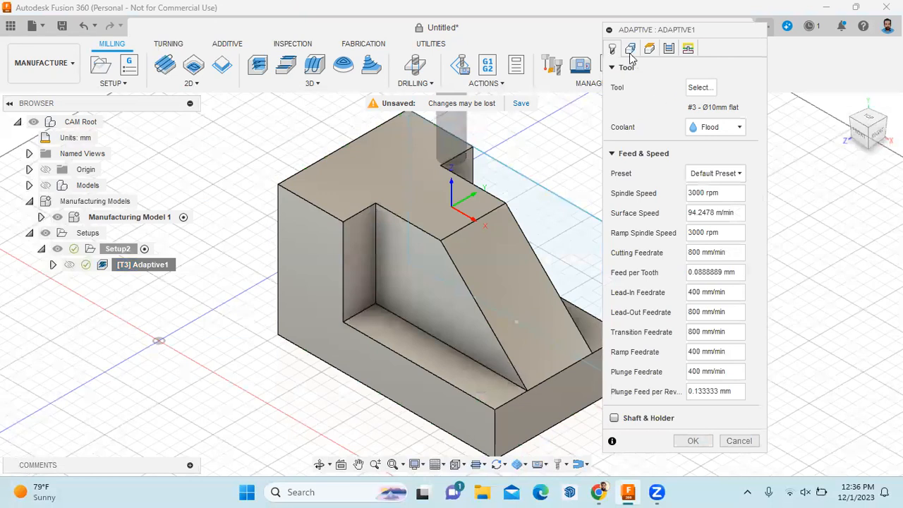
{"action": "left_click", "coordinate": [630, 51]}
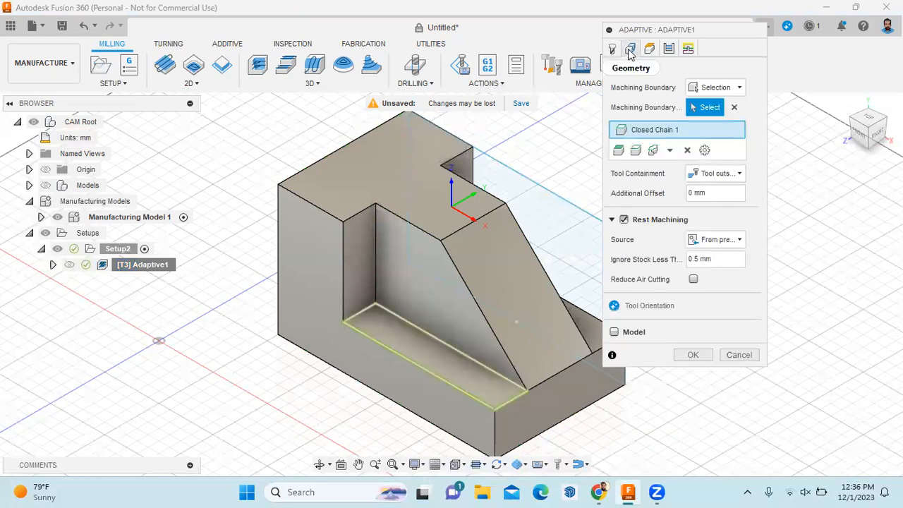
{"action": "left_click", "coordinate": [735, 110]}
{"action": "left_click", "coordinate": [441, 370]}
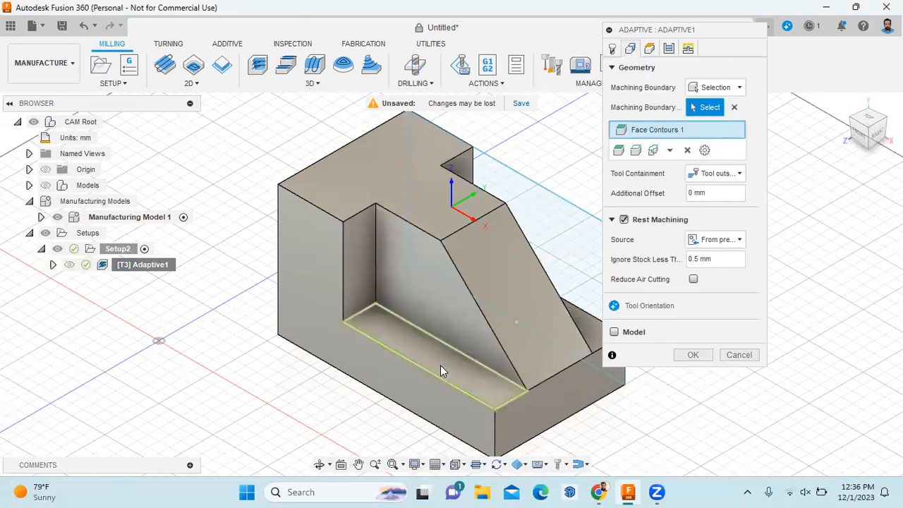
Add the lower shelf floor as Face Contours 2 and regenerate Adaptive1
{"action": "left_click", "coordinate": [885, 121]}
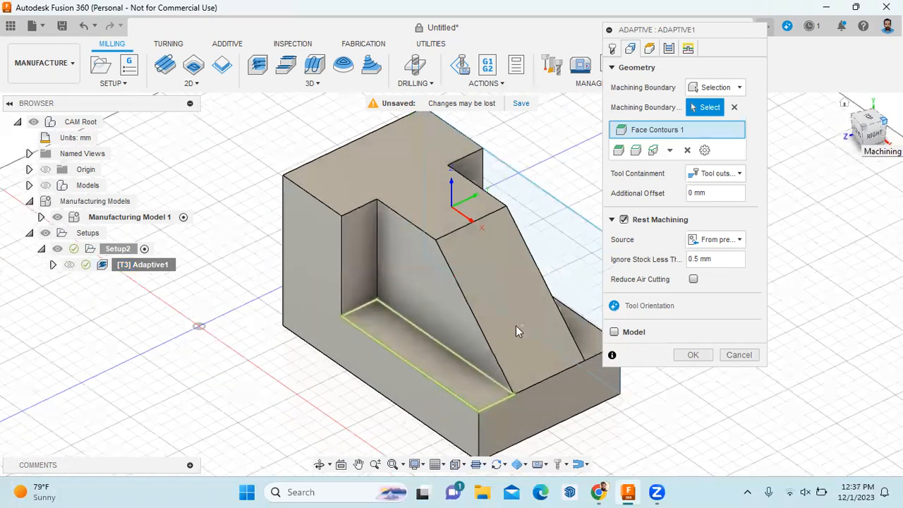
{"action": "left_click", "coordinate": [451, 381]}
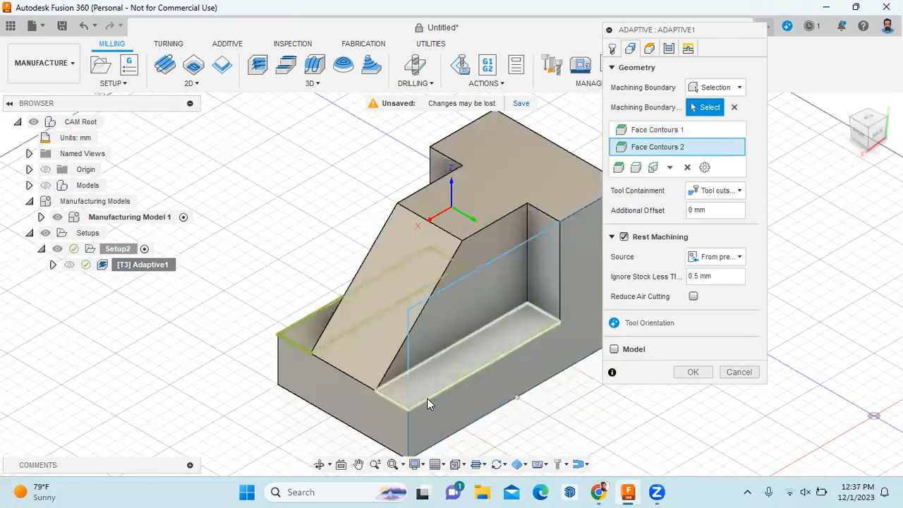
{"action": "left_click", "coordinate": [695, 374]}
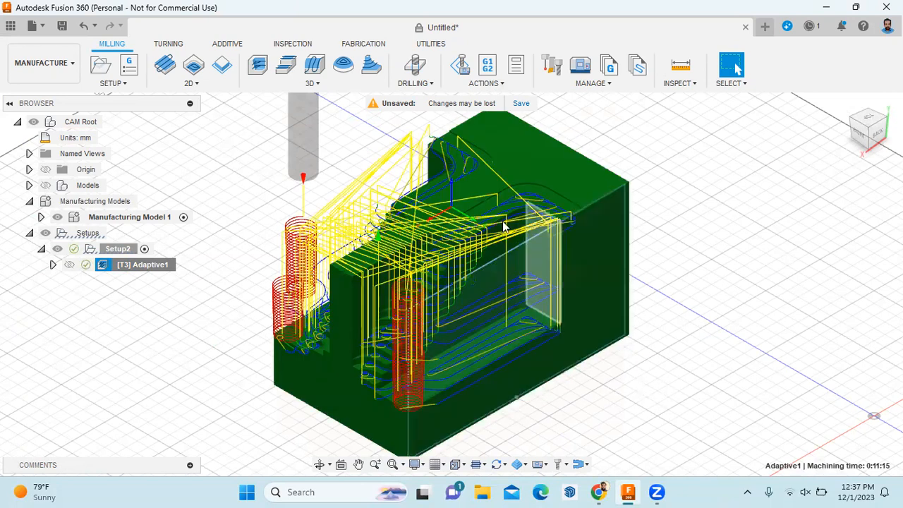
Attempt to regenerate Adaptive1, declining because the toolpath is already valid
{"action": "left_click", "coordinate": [487, 83]}
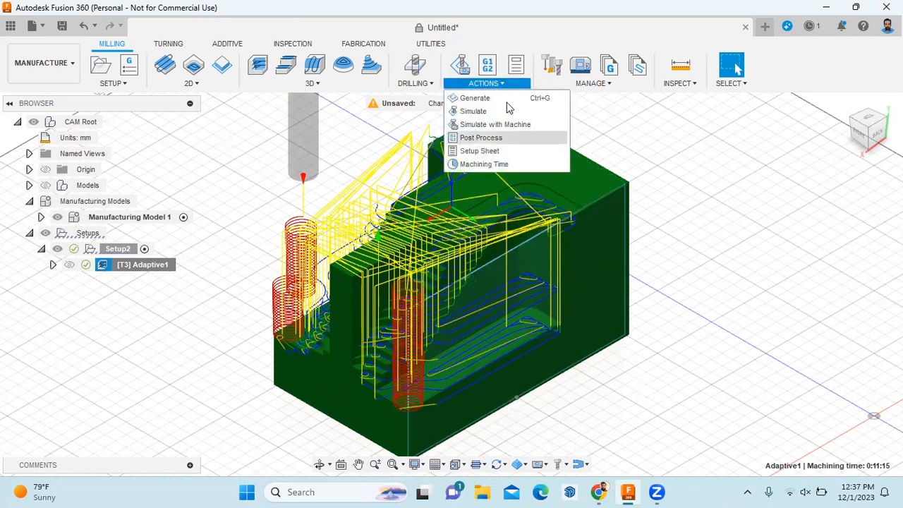
{"action": "left_click", "coordinate": [506, 100]}
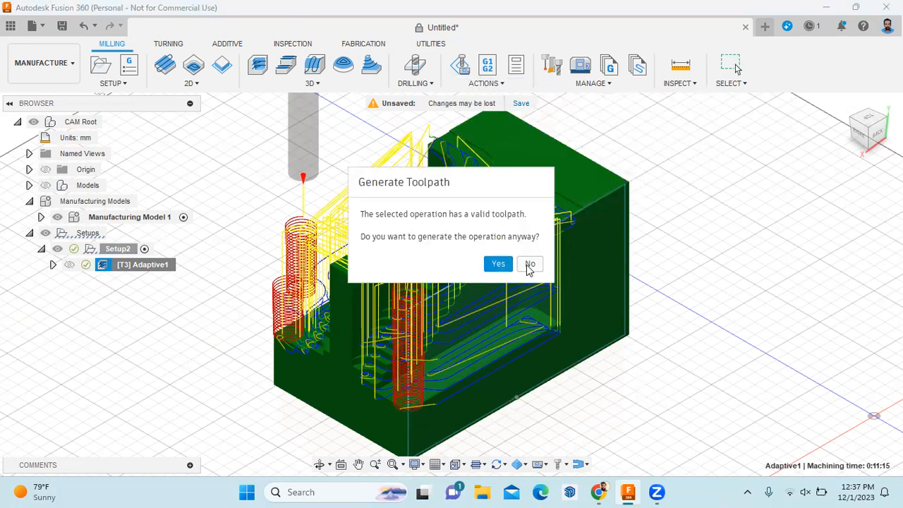
{"action": "left_click", "coordinate": [529, 263]}
Play the Adaptive1 simulation, checking it from the right and home isometric views
{"action": "left_click", "coordinate": [487, 83]}
{"action": "left_click", "coordinate": [493, 113]}
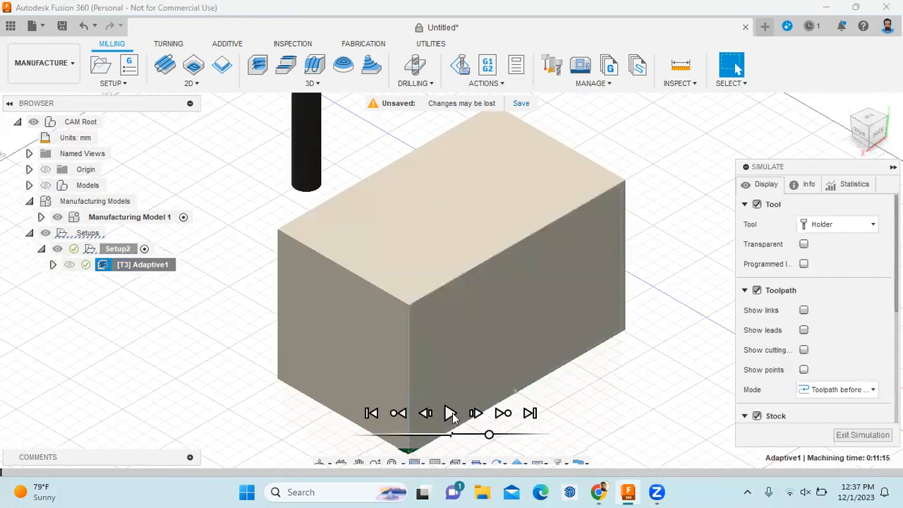
{"action": "left_click", "coordinate": [451, 415]}
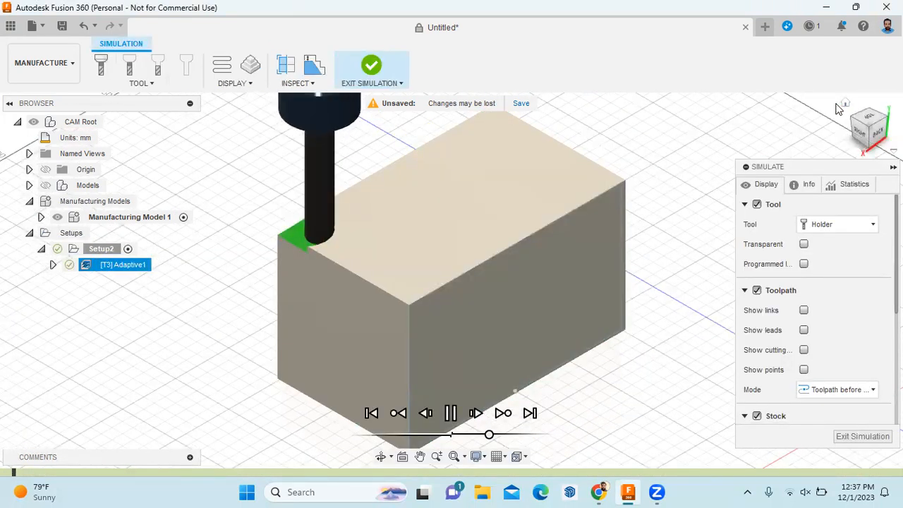
{"action": "left_click", "coordinate": [852, 121]}
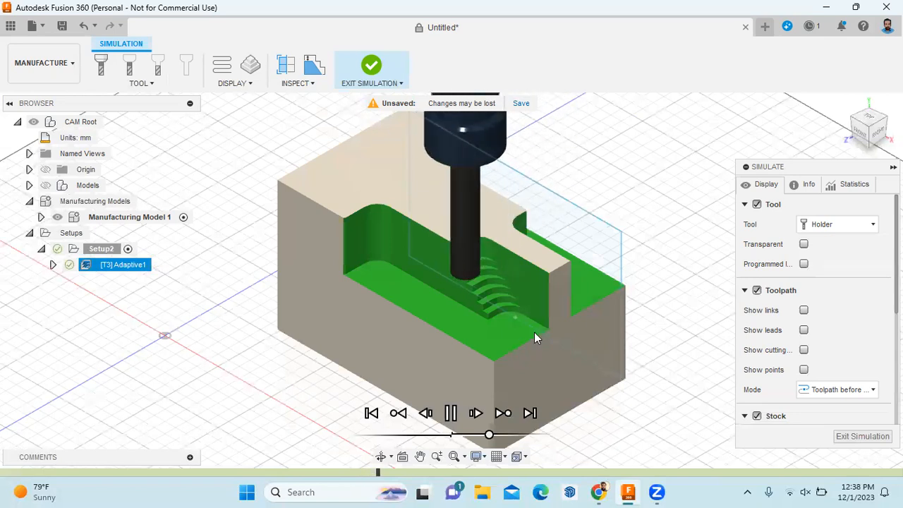
{"action": "left_click", "coordinate": [880, 137]}
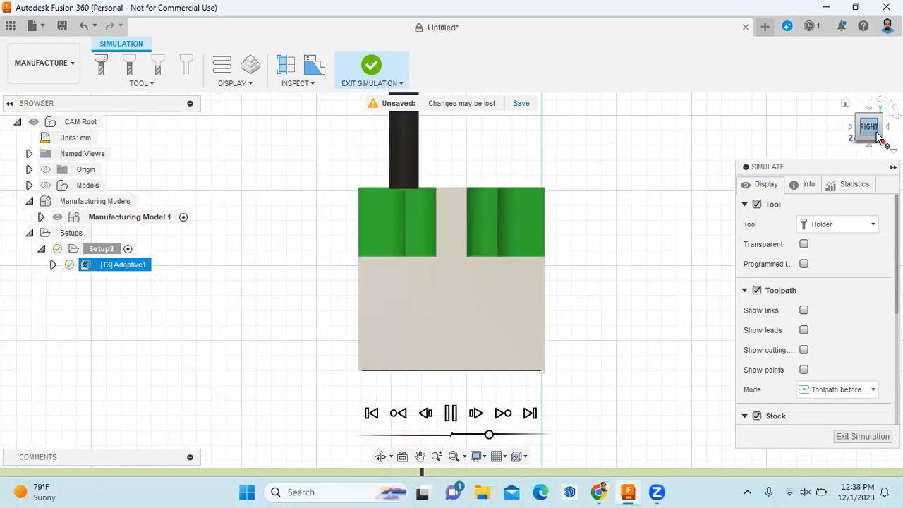
{"action": "left_click", "coordinate": [846, 103]}
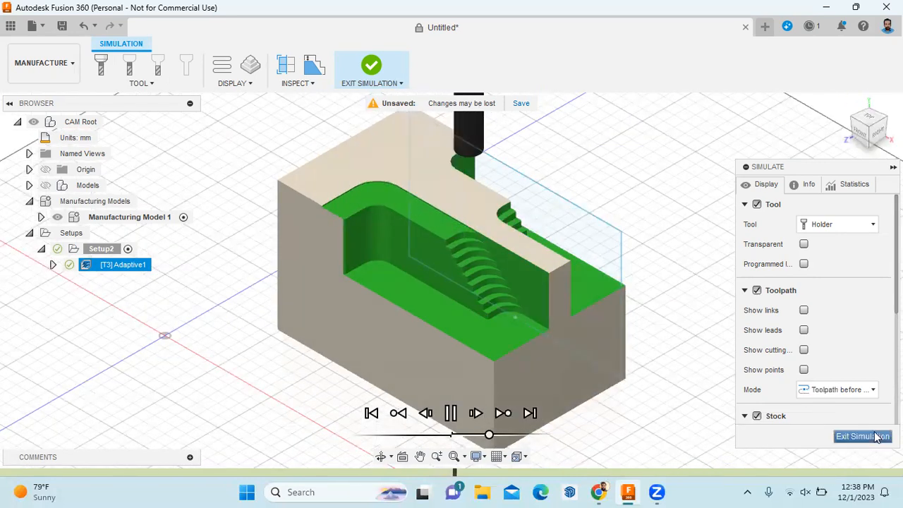
Exit the Adaptive1 simulation back to the plain model in milling
{"action": "left_click", "coordinate": [859, 434]}
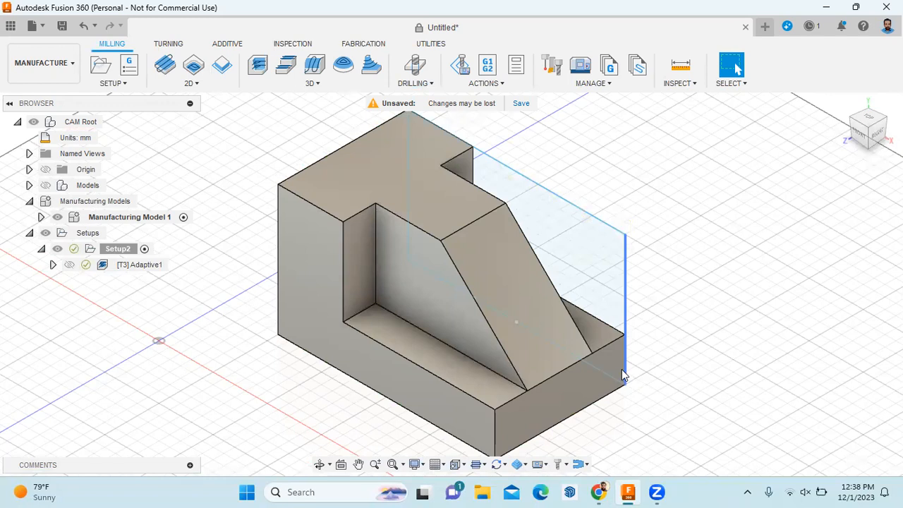
{"action": "left_click", "coordinate": [330, 87]}
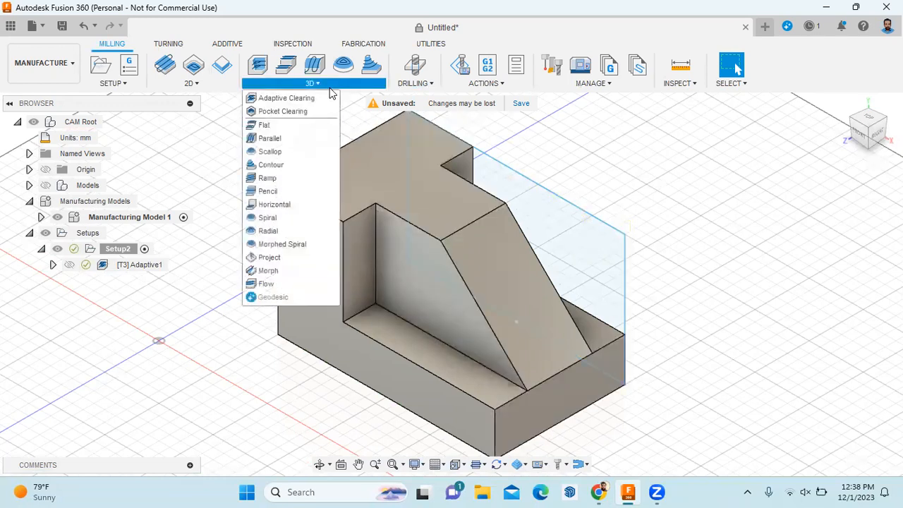
Start Adaptive3 and try Bounding Box and Silhouette as its machining boundary
{"action": "left_click", "coordinate": [314, 99]}
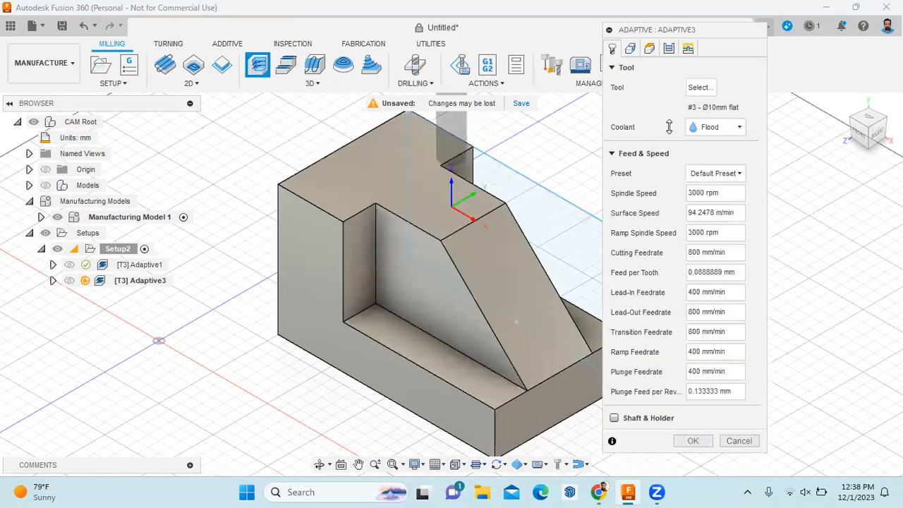
{"action": "left_click", "coordinate": [629, 48]}
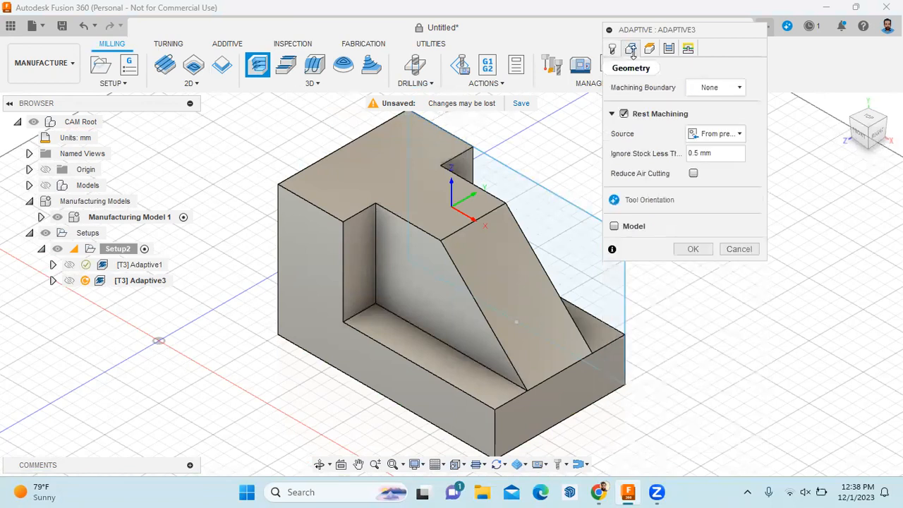
{"action": "left_click", "coordinate": [713, 89]}
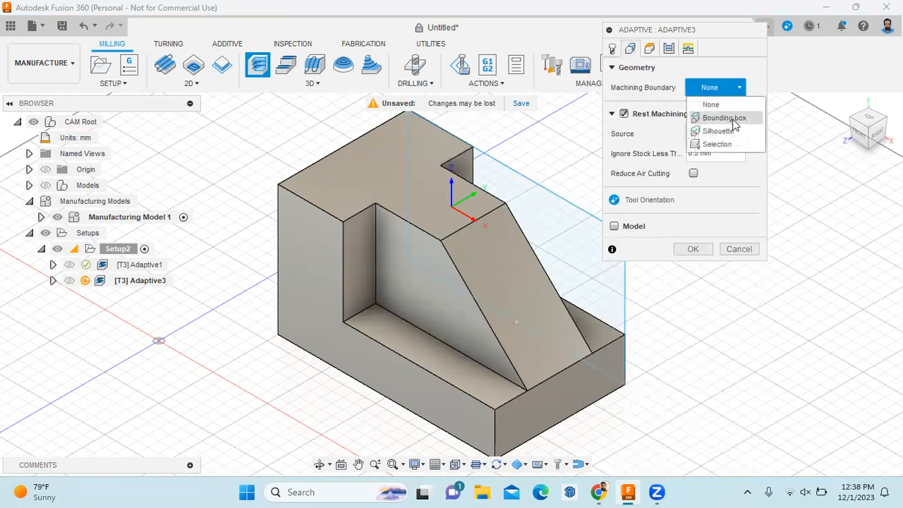
{"action": "left_click", "coordinate": [725, 118]}
{"action": "left_click", "coordinate": [727, 88]}
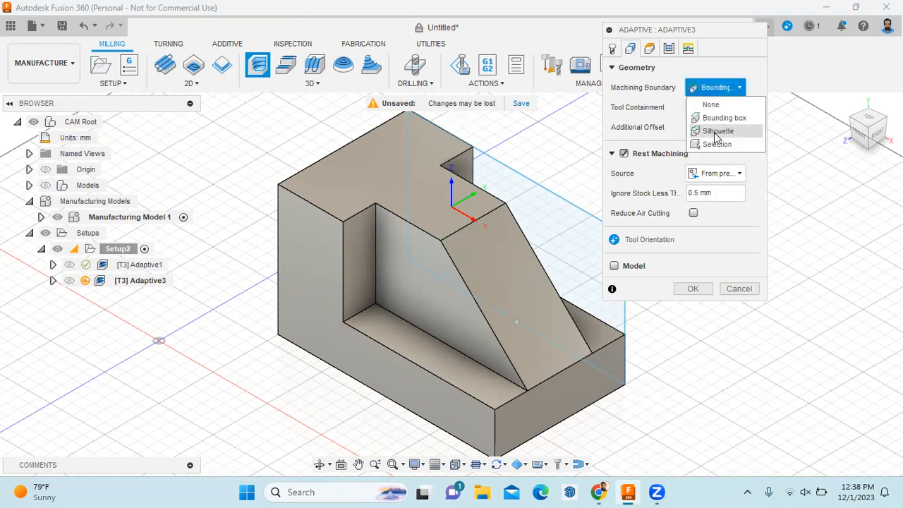
{"action": "left_click", "coordinate": [717, 131]}
{"action": "left_click", "coordinate": [716, 88]}
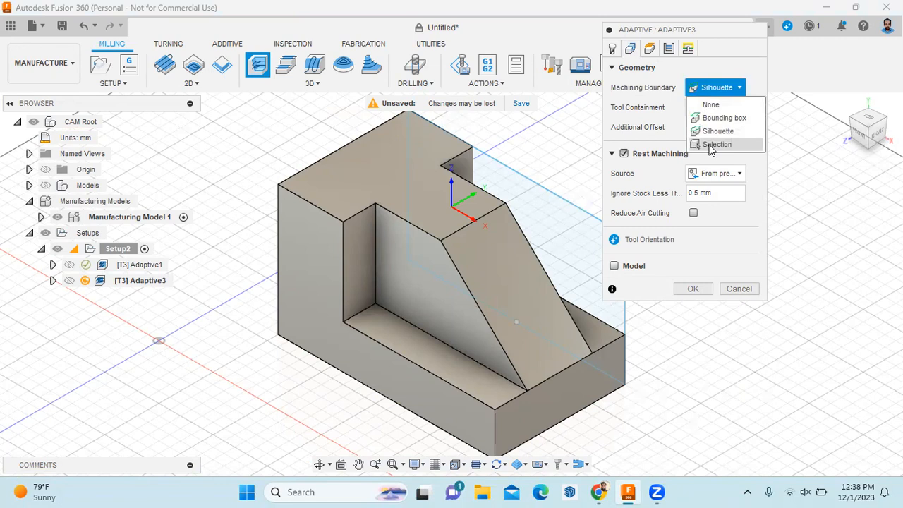
{"action": "left_click", "coordinate": [744, 87]}
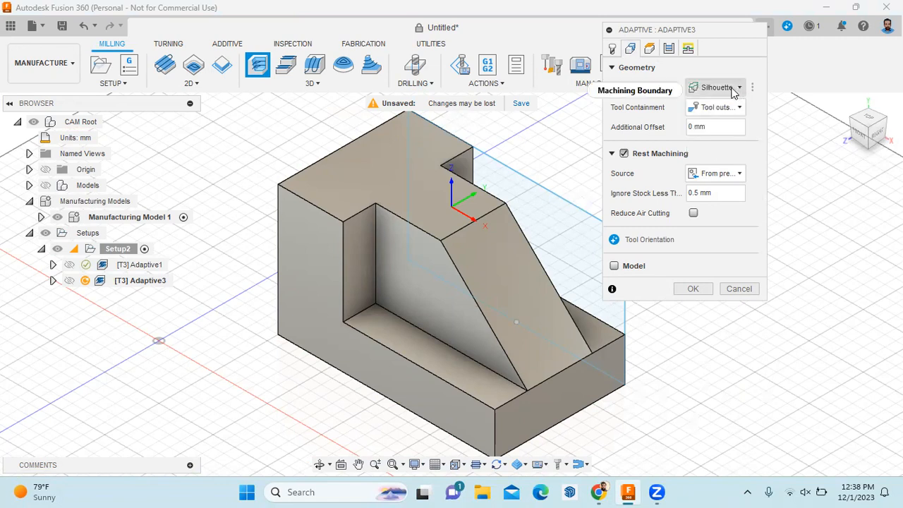
Limit Adaptive3's boundary to the selected sloped face and generate the toolpath
{"action": "mouse_move", "coordinate": [734, 93]}
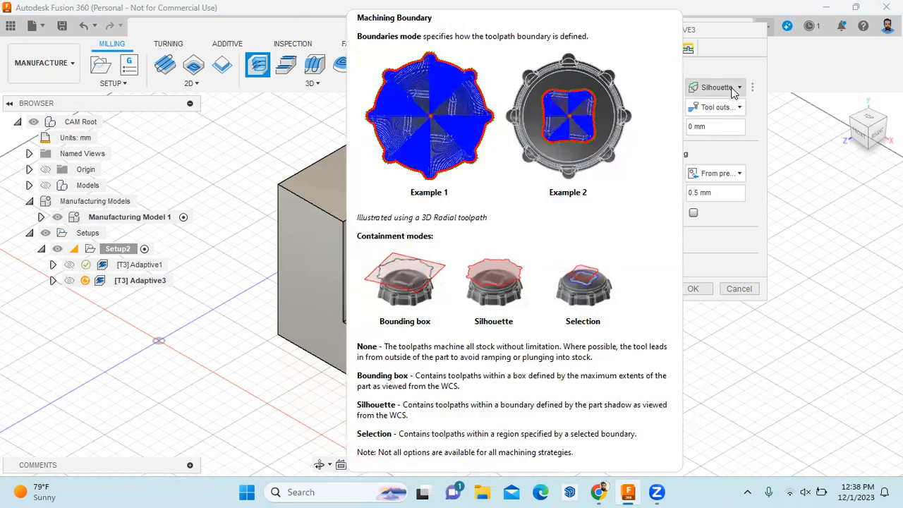
{"action": "left_click", "coordinate": [734, 88]}
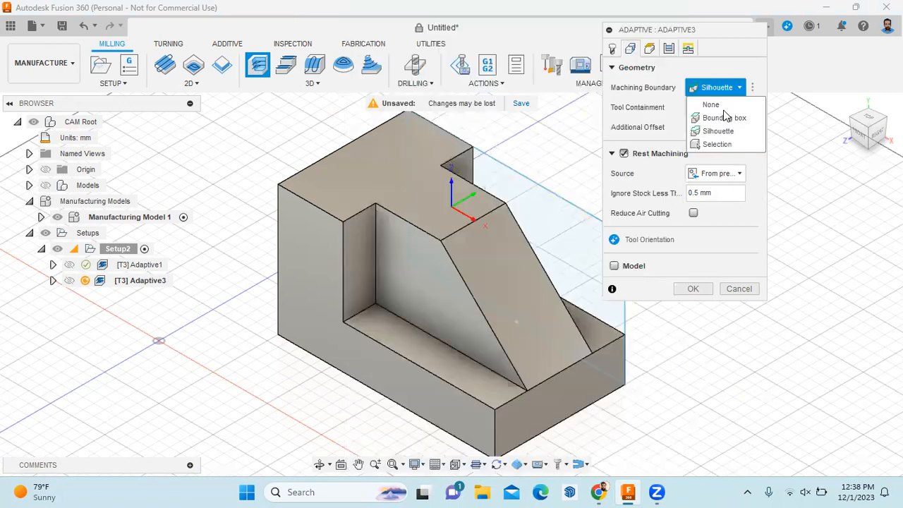
{"action": "left_click", "coordinate": [718, 143]}
{"action": "left_click", "coordinate": [499, 305]}
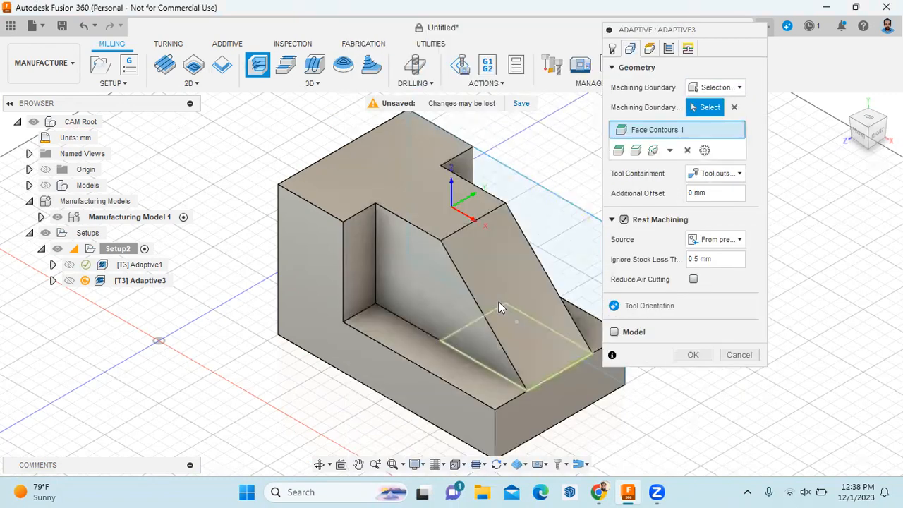
{"action": "left_click", "coordinate": [691, 357]}
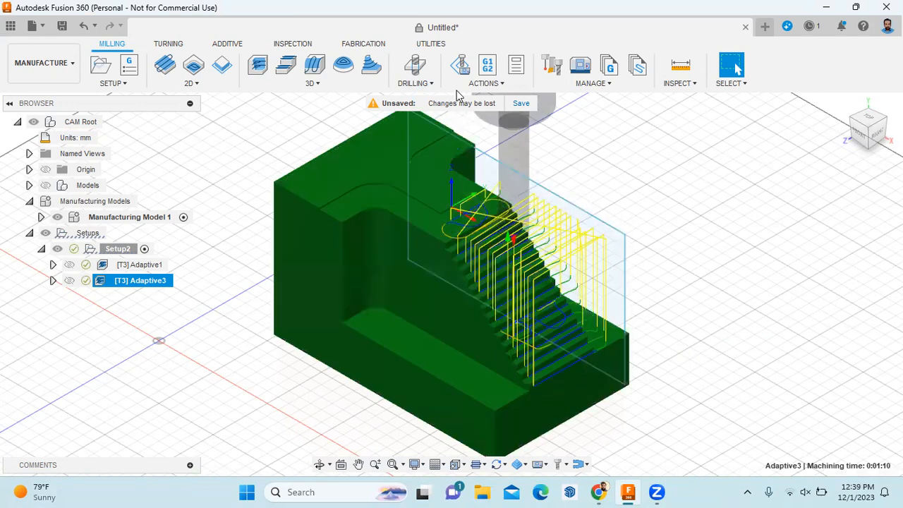
{"action": "left_click", "coordinate": [482, 85]}
Play the Adaptive3 rest-machining simulation, zoom to inspect it, then exit
{"action": "left_click", "coordinate": [470, 116]}
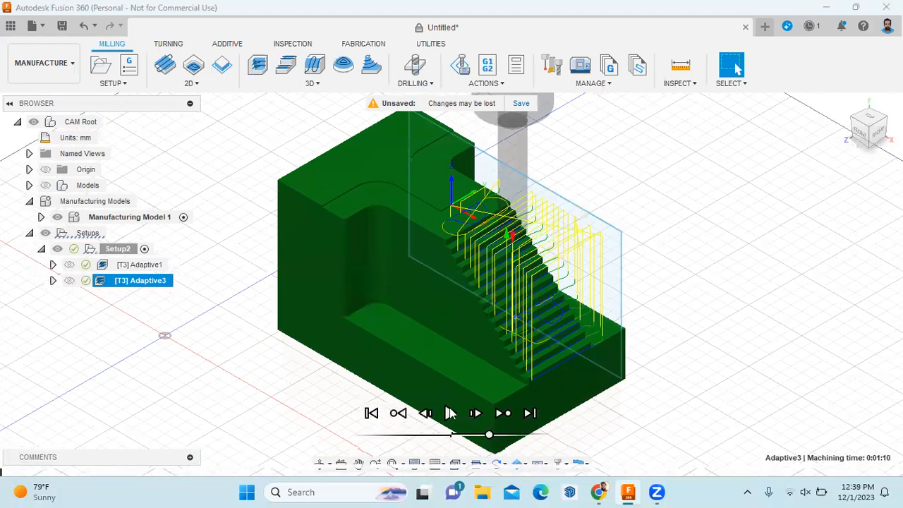
{"action": "left_click", "coordinate": [450, 413]}
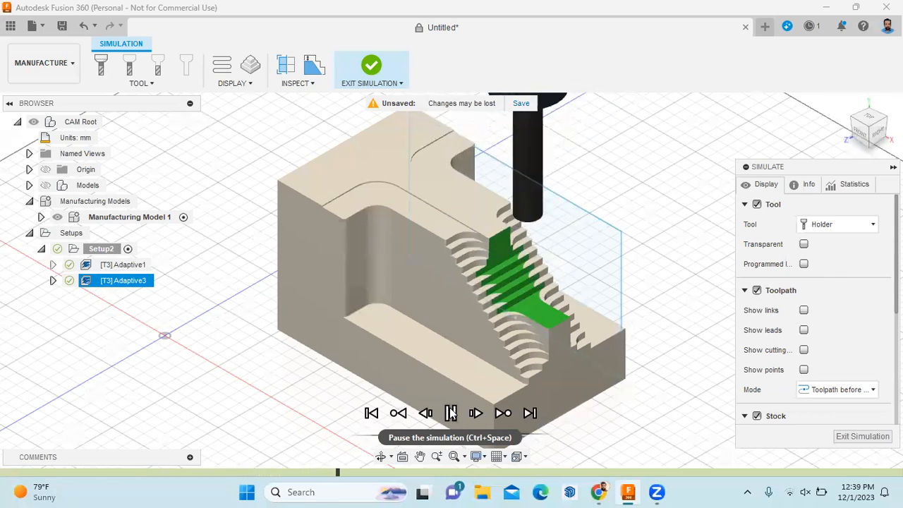
{"action": "scroll", "coordinate": [531, 380], "scroll_direction": "down", "scroll_amount": 4}
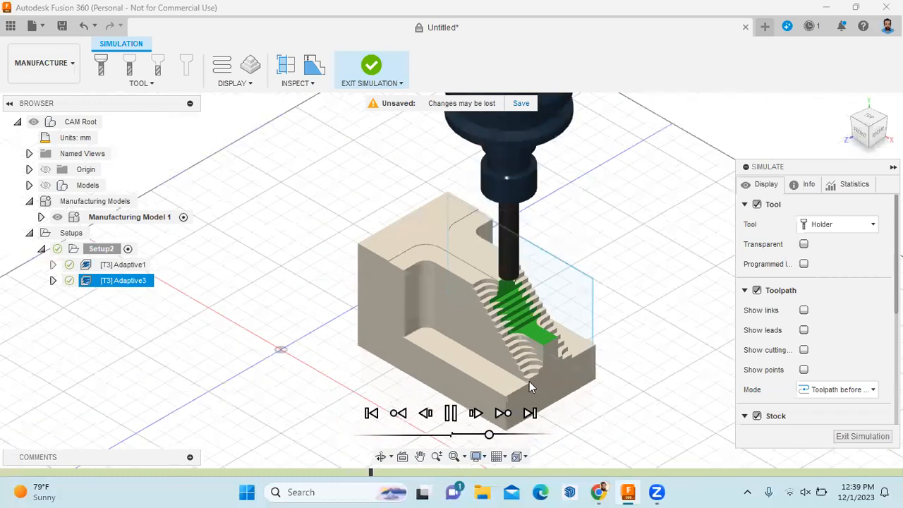
{"action": "scroll", "coordinate": [530, 383], "scroll_direction": "up", "scroll_amount": 5}
{"action": "scroll", "coordinate": [529, 381], "scroll_direction": "down", "scroll_amount": 2}
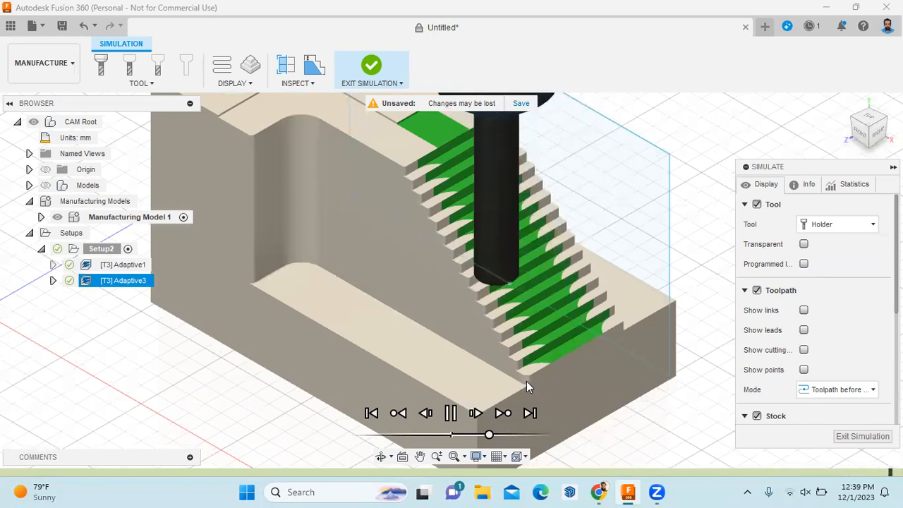
{"action": "scroll", "coordinate": [526, 382], "scroll_direction": "down", "scroll_amount": 1}
{"action": "scroll", "coordinate": [492, 335], "scroll_direction": "down", "scroll_amount": 1}
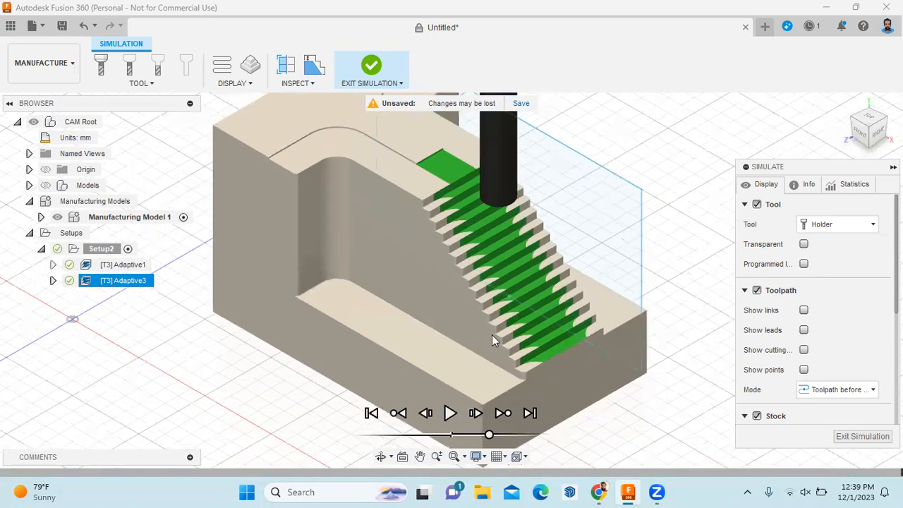
{"action": "scroll", "coordinate": [506, 292], "scroll_direction": "down", "scroll_amount": 1}
{"action": "scroll", "coordinate": [505, 292], "scroll_direction": "up", "scroll_amount": 1}
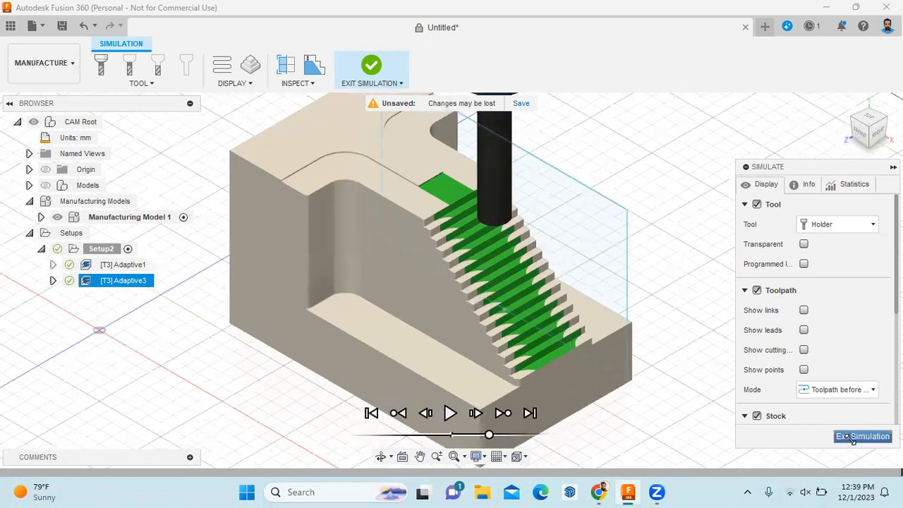
{"action": "left_click", "coordinate": [852, 437]}
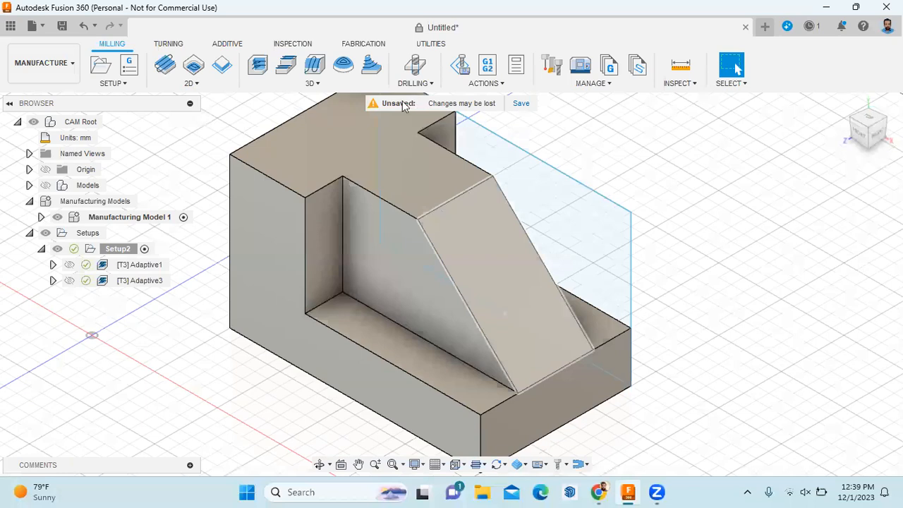
{"action": "left_click", "coordinate": [297, 85]}
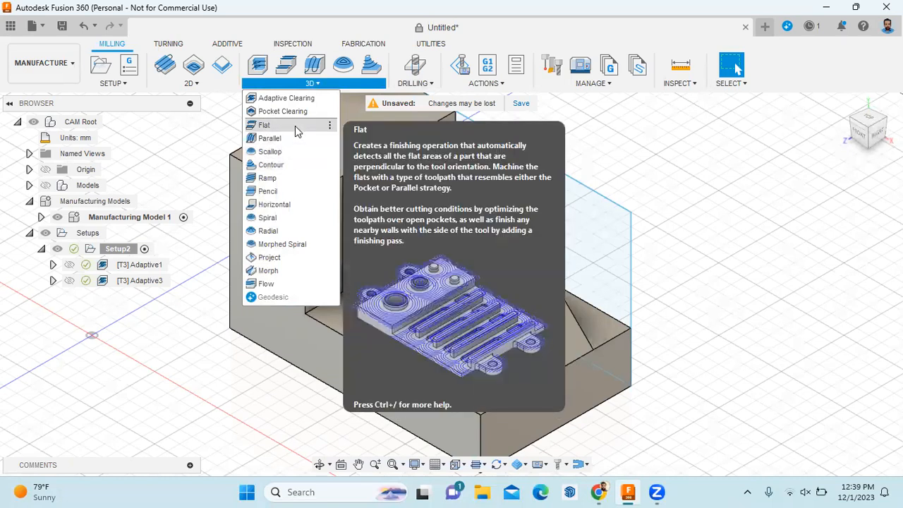
Create Flat1 with rest machining, bounded to the pocket floor and right ledge faces
{"action": "left_click", "coordinate": [295, 125]}
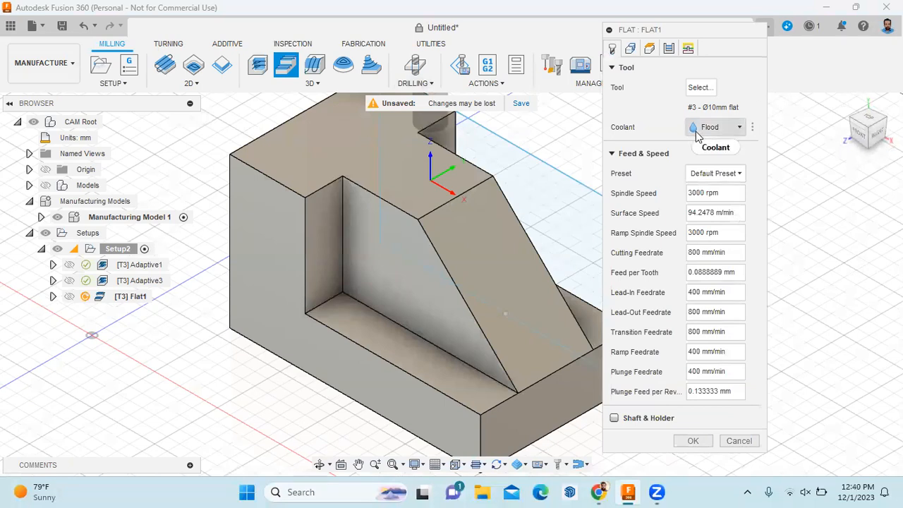
{"action": "left_click", "coordinate": [630, 50]}
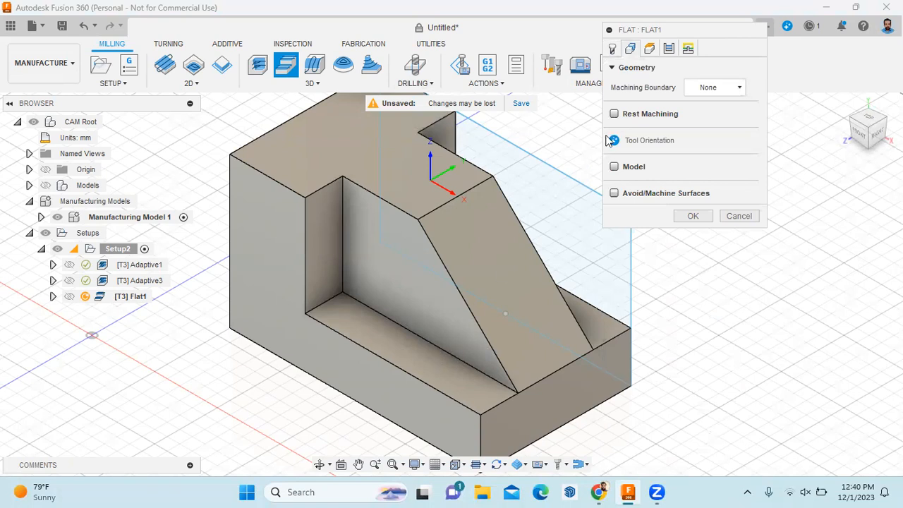
{"action": "left_click", "coordinate": [615, 115]}
{"action": "left_click", "coordinate": [738, 88]}
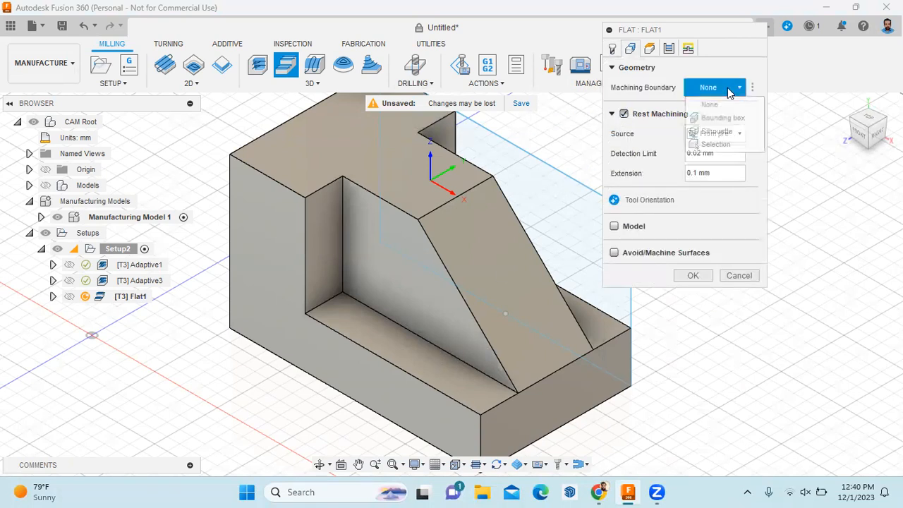
{"action": "left_click", "coordinate": [718, 145]}
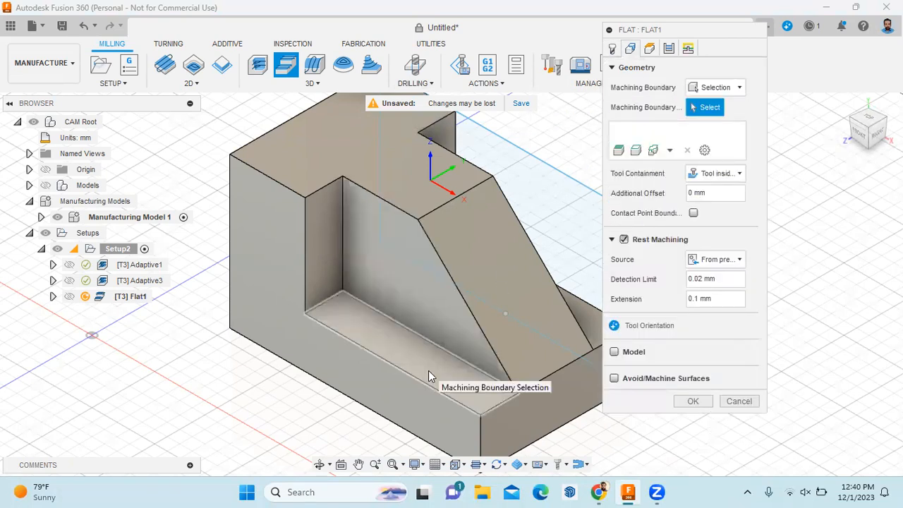
{"action": "left_click", "coordinate": [431, 377]}
{"action": "left_click", "coordinate": [594, 321]}
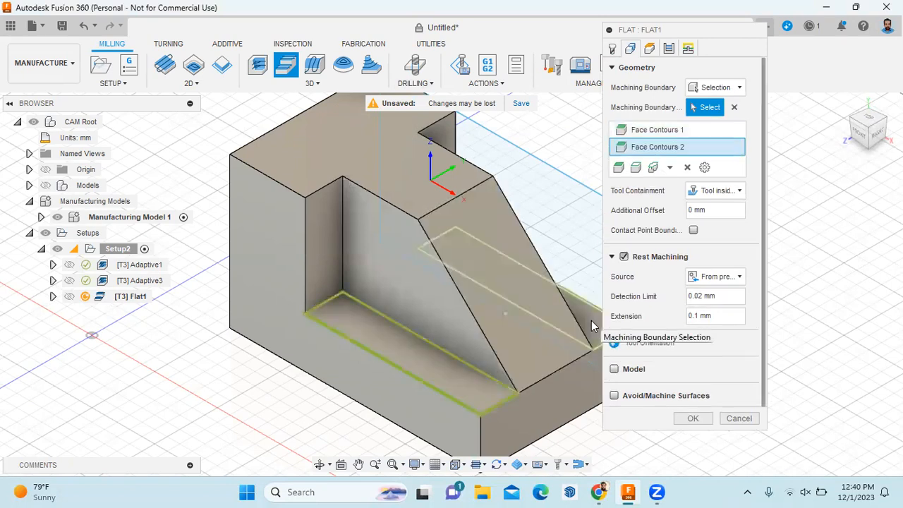
{"action": "left_click", "coordinate": [690, 418]}
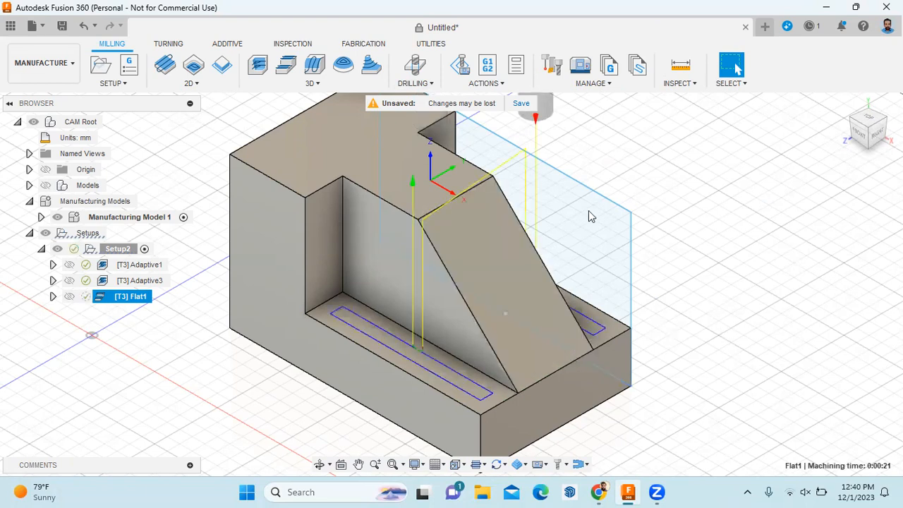
{"action": "left_click", "coordinate": [486, 83]}
Simulate Flat1 to check the floors, exit, and start a new Contour operation
{"action": "left_click", "coordinate": [499, 115]}
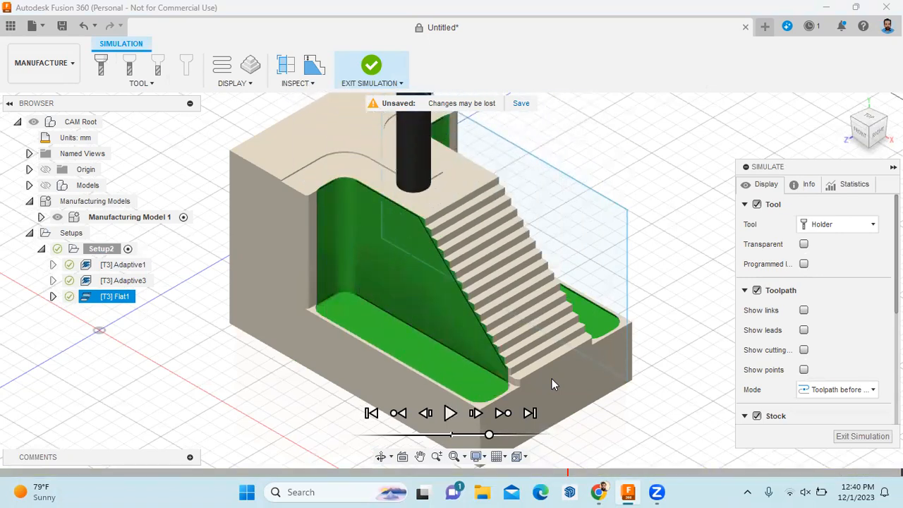
{"action": "left_click", "coordinate": [858, 438]}
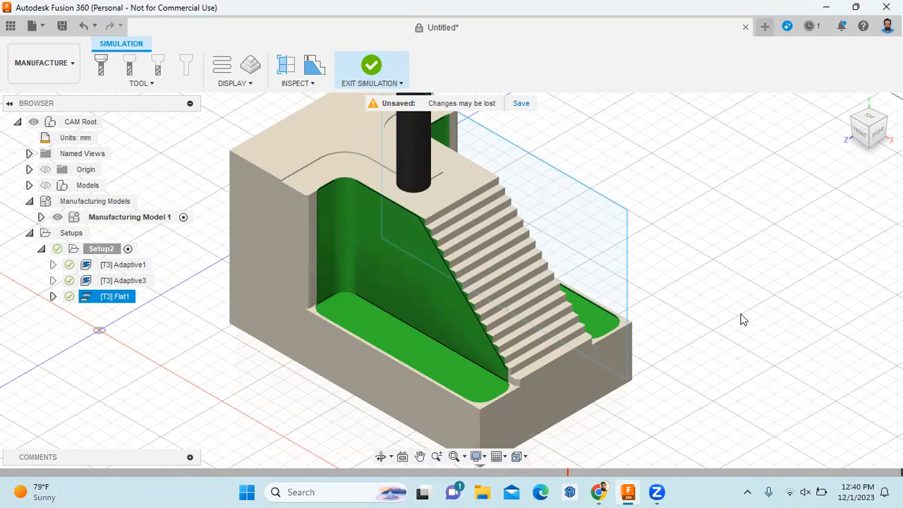
{"action": "left_click", "coordinate": [313, 84]}
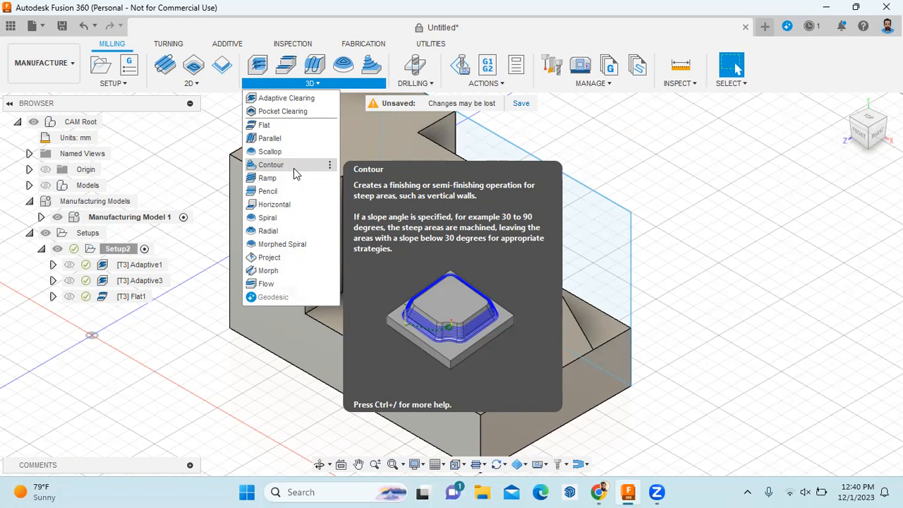
{"action": "left_click", "coordinate": [294, 168]}
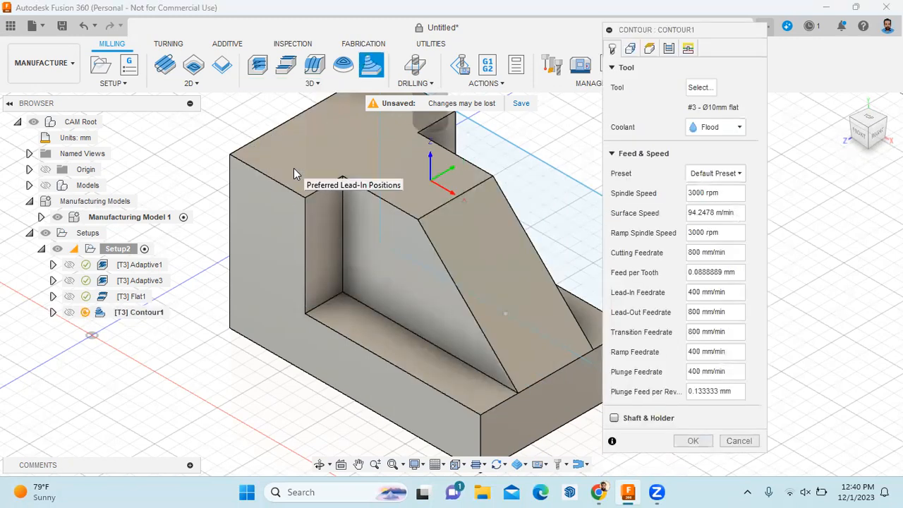
Set Contour1's tool to the Ø8mm R1mm bull nose mill from Tutorial Tools (Metric)
{"action": "left_click", "coordinate": [700, 88]}
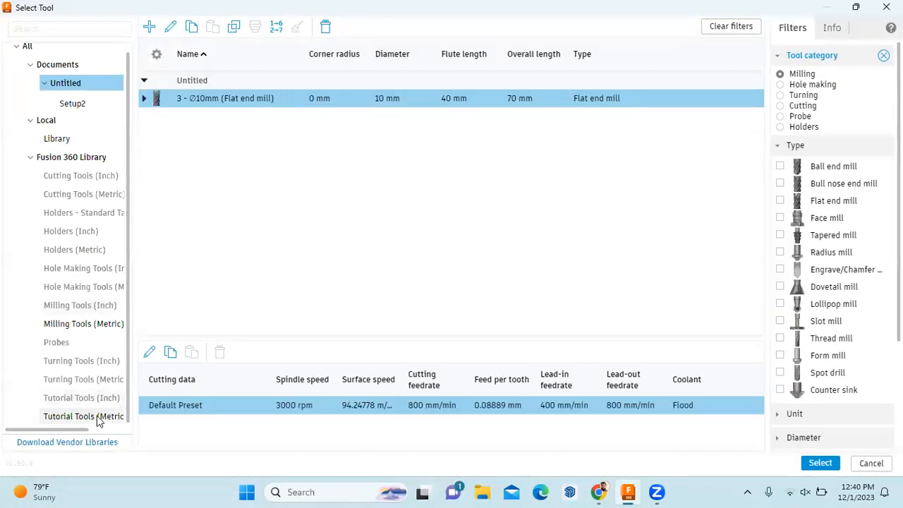
{"action": "left_click", "coordinate": [83, 417]}
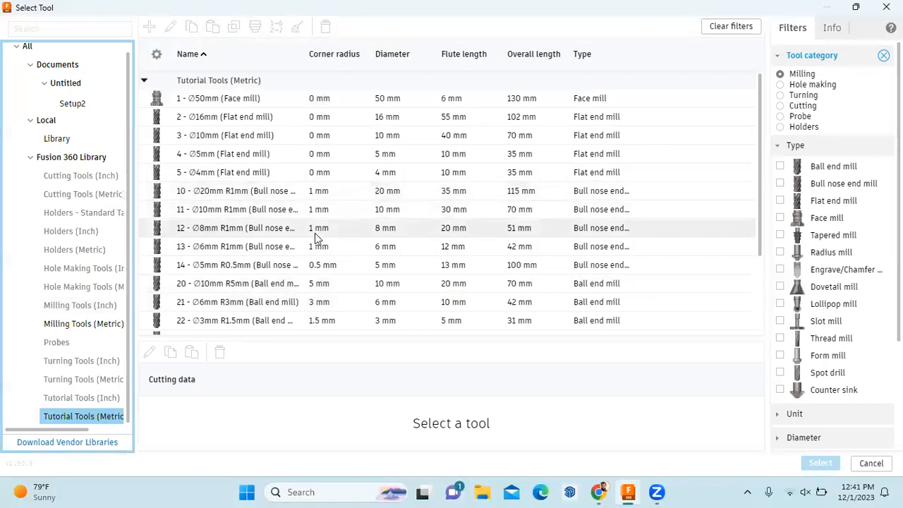
{"action": "left_click", "coordinate": [321, 229]}
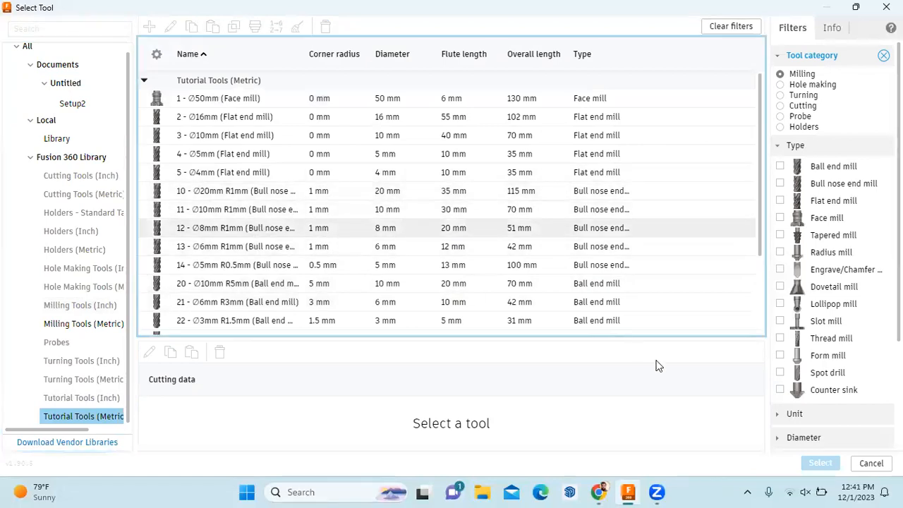
{"action": "left_click", "coordinate": [819, 463]}
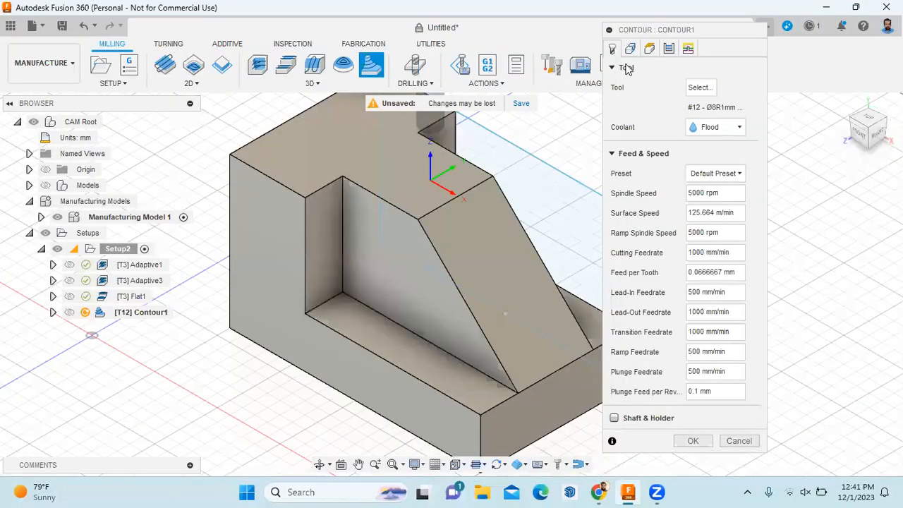
Limit Contour1's machining boundary to the selected sloped face and generate it
{"action": "left_click", "coordinate": [627, 47]}
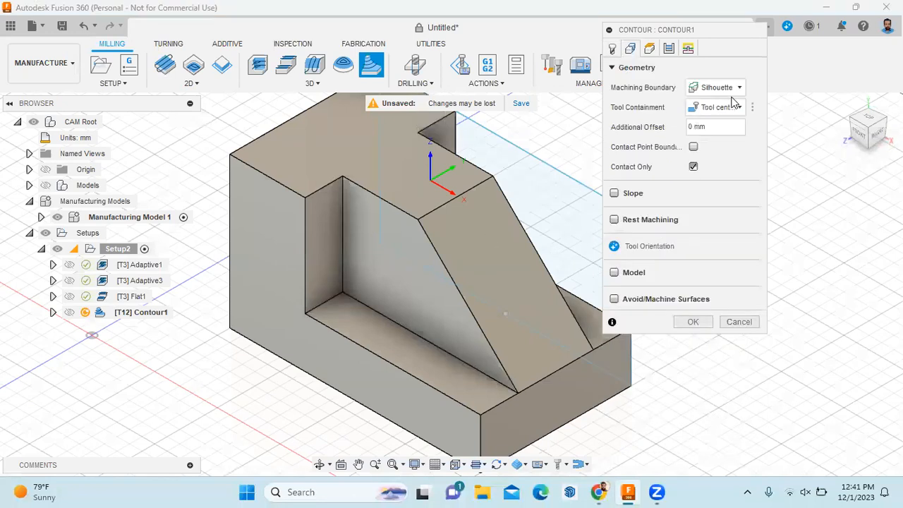
{"action": "left_click", "coordinate": [734, 88]}
{"action": "left_click", "coordinate": [723, 132]}
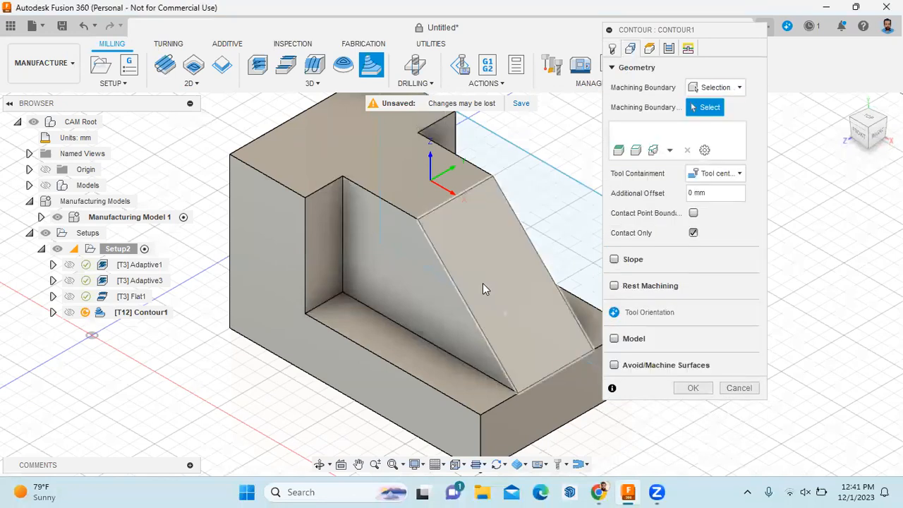
{"action": "left_click", "coordinate": [483, 283]}
{"action": "left_click", "coordinate": [694, 388]}
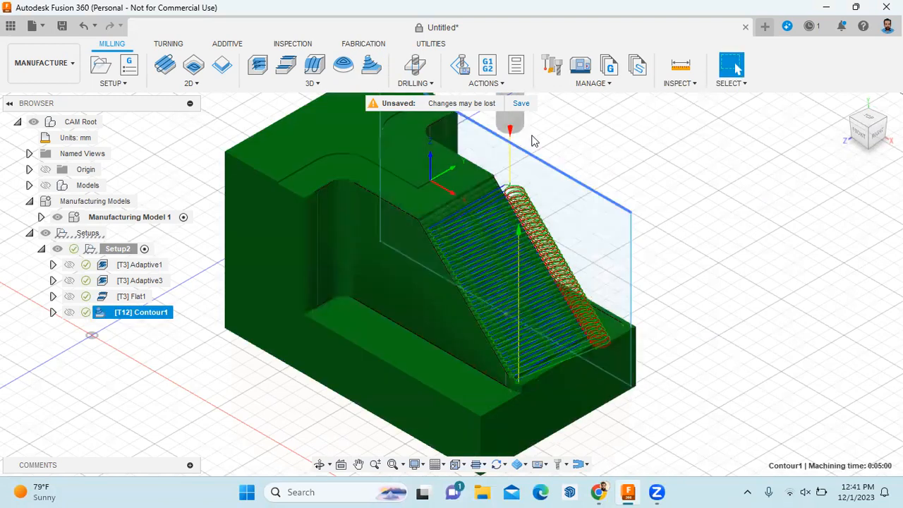
{"action": "left_click", "coordinate": [486, 83]}
Play the Contour1 simulation and zoom in on the sloped face being finished
{"action": "left_click", "coordinate": [499, 112]}
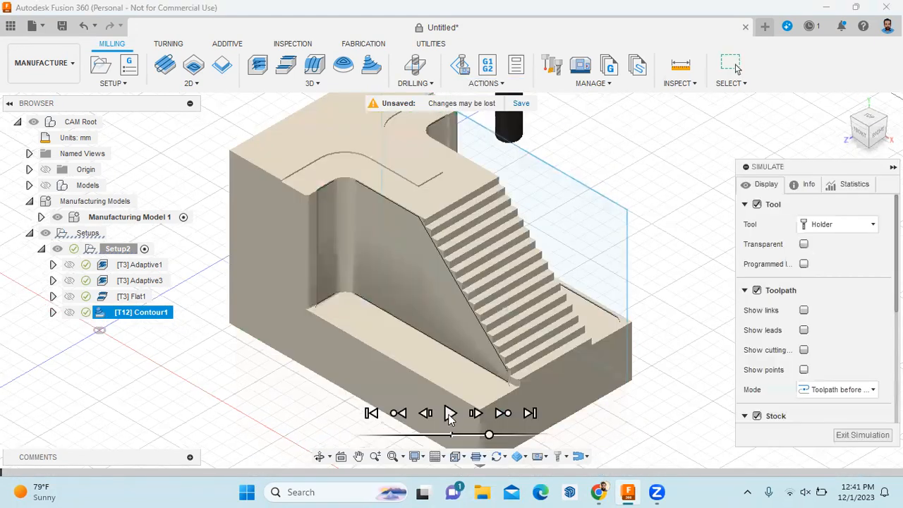
{"action": "left_click", "coordinate": [450, 415]}
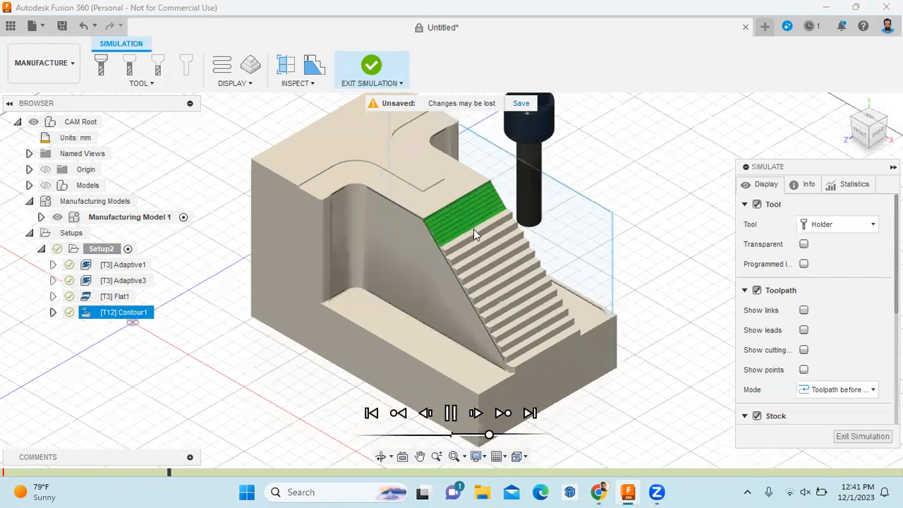
{"action": "scroll", "coordinate": [412, 269], "scroll_direction": "up", "scroll_amount": 3}
{"action": "scroll", "coordinate": [401, 274], "scroll_direction": "up", "scroll_amount": 2}
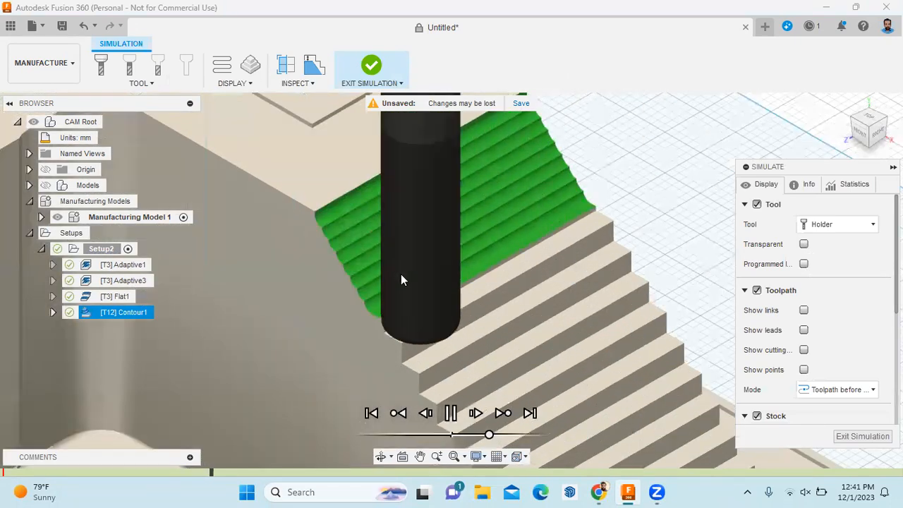
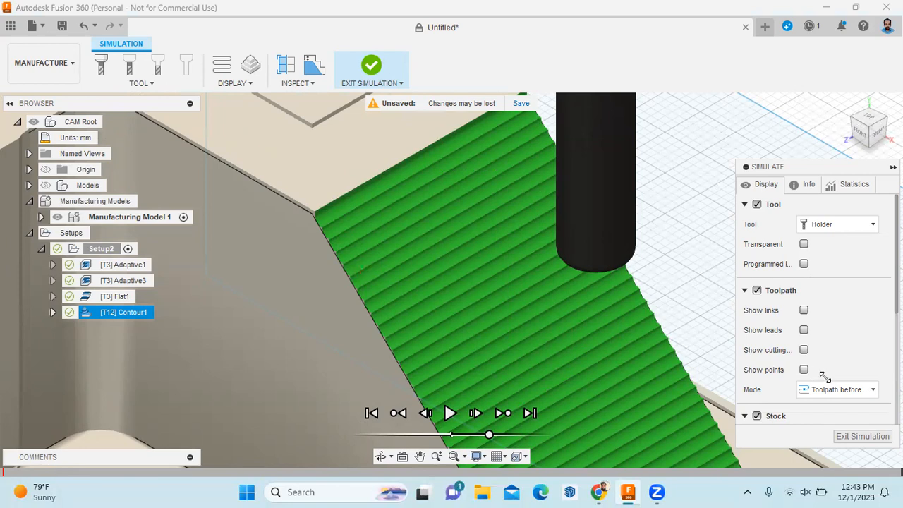
Zoom around the ridged sloped face in the Contour1 simulation, then exit the simulation
{"action": "scroll", "coordinate": [448, 269], "scroll_direction": "up", "scroll_amount": 3}
{"action": "scroll", "coordinate": [420, 280], "scroll_direction": "down", "scroll_amount": 5}
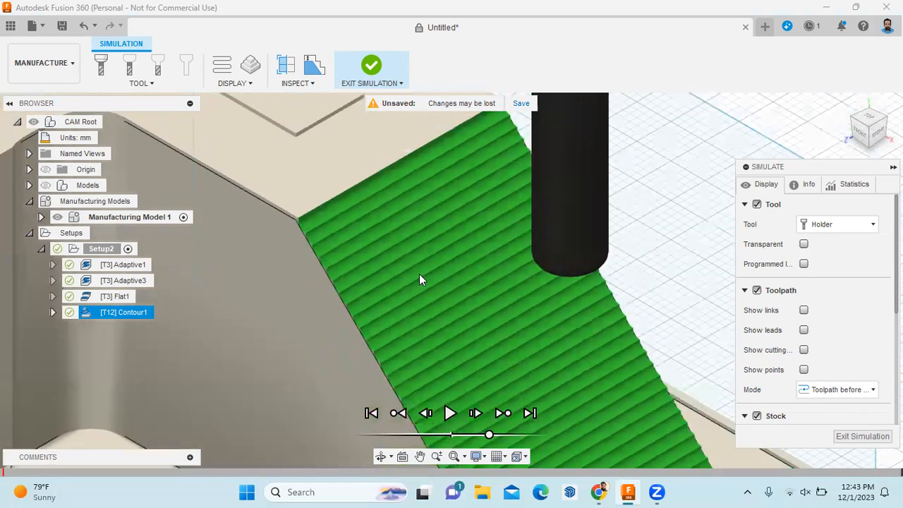
{"action": "scroll", "coordinate": [458, 372], "scroll_direction": "up", "scroll_amount": 3}
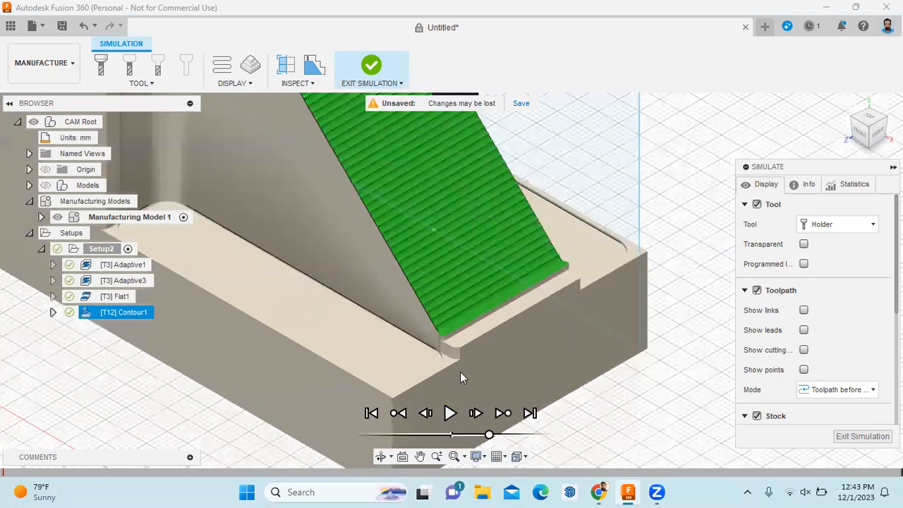
{"action": "scroll", "coordinate": [468, 369], "scroll_direction": "up", "scroll_amount": 4}
{"action": "scroll", "coordinate": [467, 370], "scroll_direction": "down", "scroll_amount": 2}
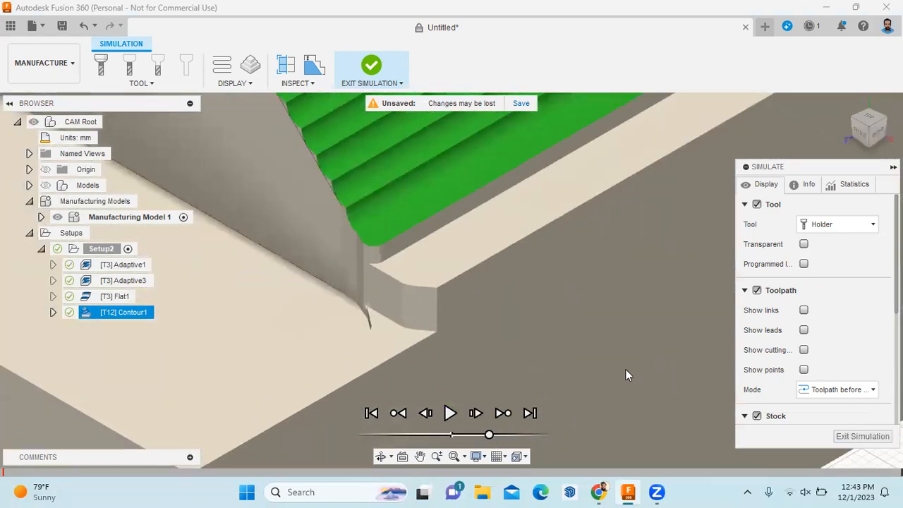
{"action": "left_click", "coordinate": [862, 436]}
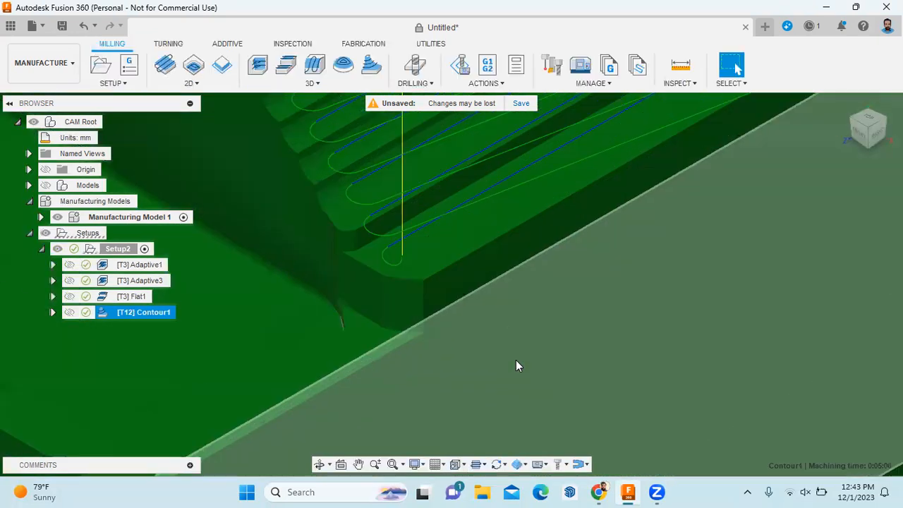
{"action": "scroll", "coordinate": [516, 360], "scroll_direction": "down", "scroll_amount": 6}
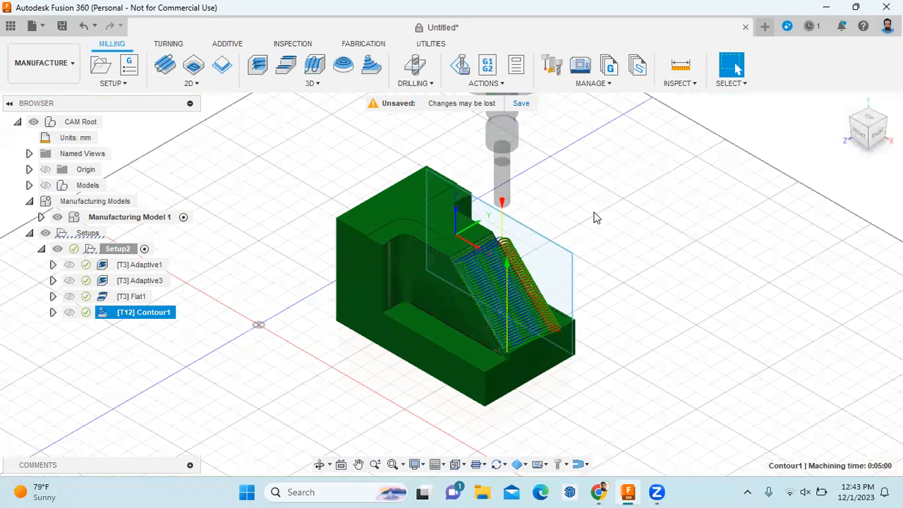
Start a new 3D Horizontal clearing operation on the stepped block
{"action": "left_click", "coordinate": [594, 218]}
{"action": "scroll", "coordinate": [585, 216], "scroll_direction": "up", "scroll_amount": 3}
{"action": "left_click", "coordinate": [326, 86]}
{"action": "left_click", "coordinate": [298, 204]}
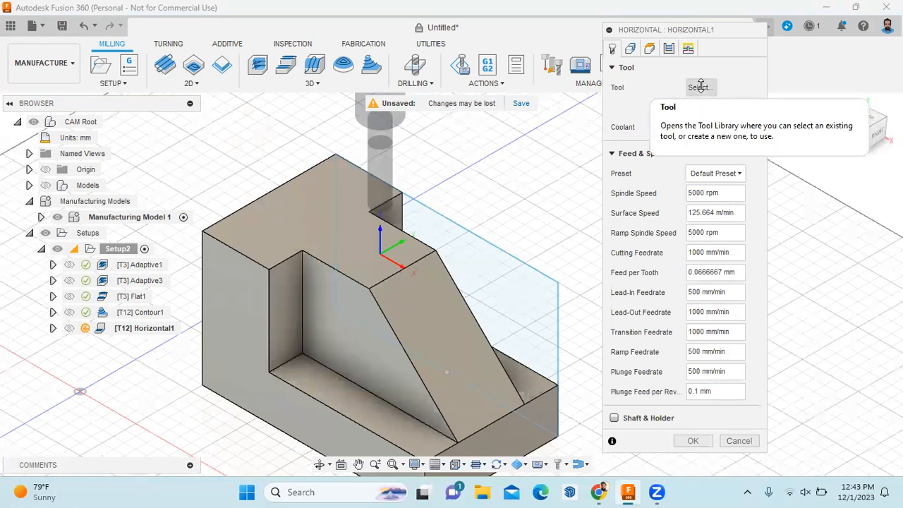
Limit Horizontal1's machining boundary to the pocket floor and slanted face, and generate it
{"action": "left_click", "coordinate": [630, 48]}
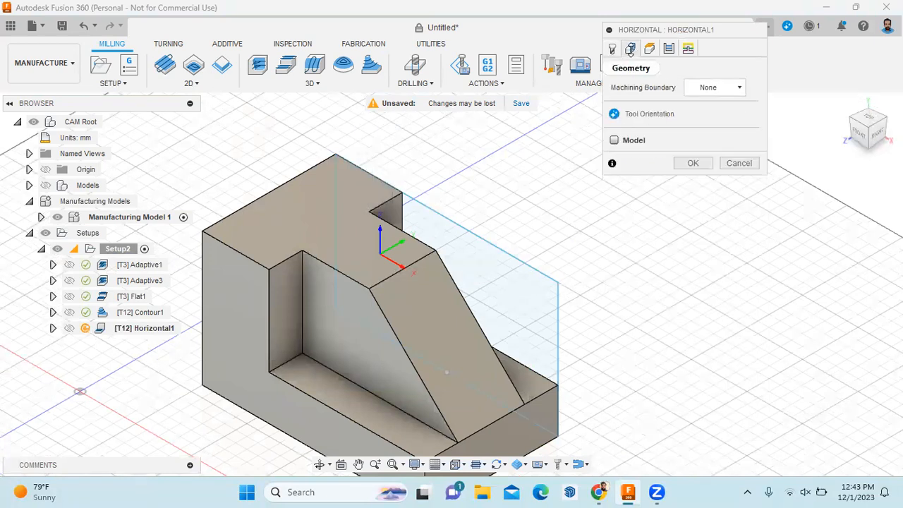
{"action": "left_click", "coordinate": [741, 88]}
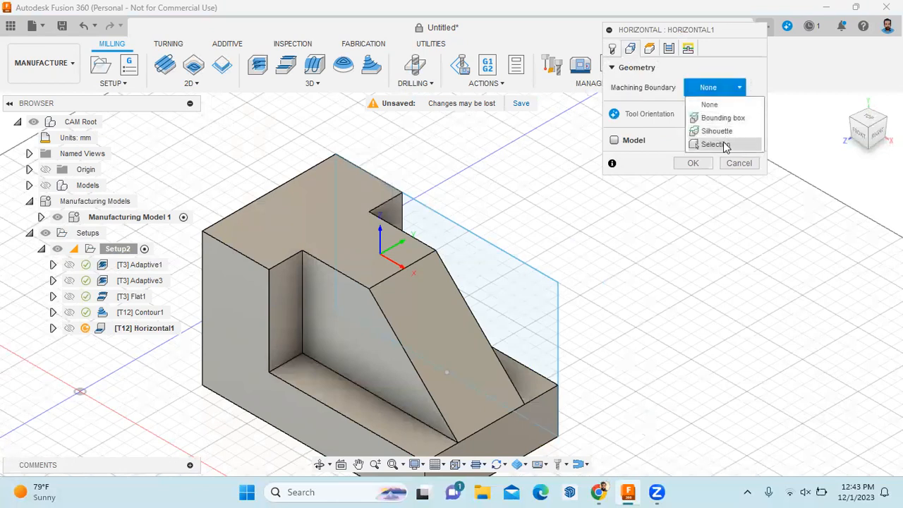
{"action": "left_click", "coordinate": [714, 141]}
{"action": "left_click", "coordinate": [378, 421]}
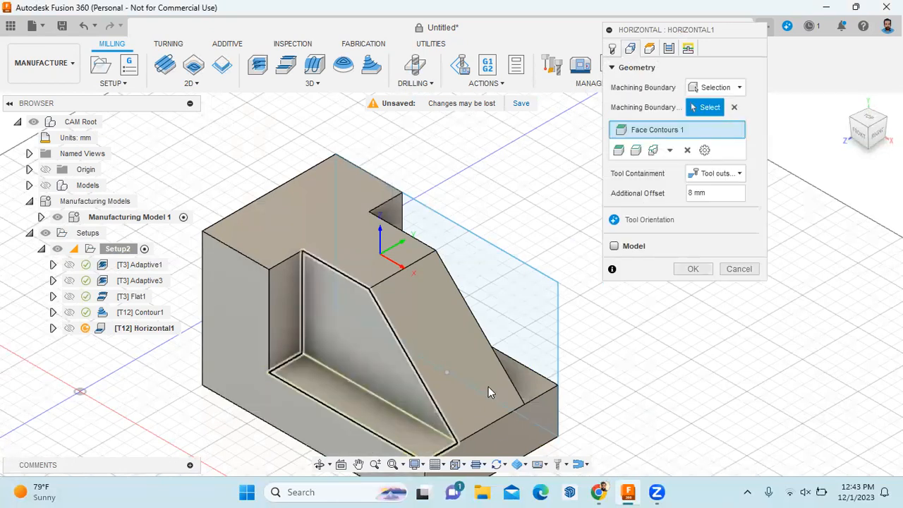
{"action": "left_click", "coordinate": [526, 380]}
{"action": "left_click", "coordinate": [692, 287]}
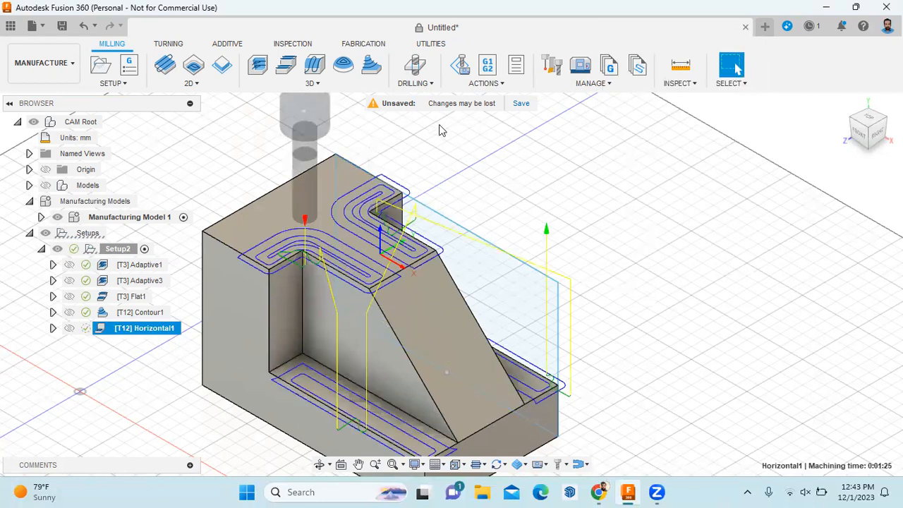
{"action": "left_click", "coordinate": [489, 86]}
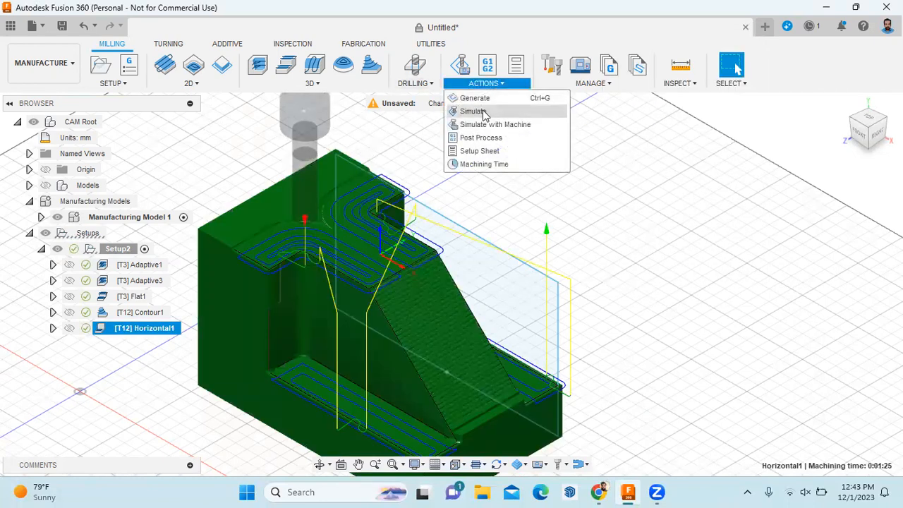
{"action": "left_click", "coordinate": [486, 112]}
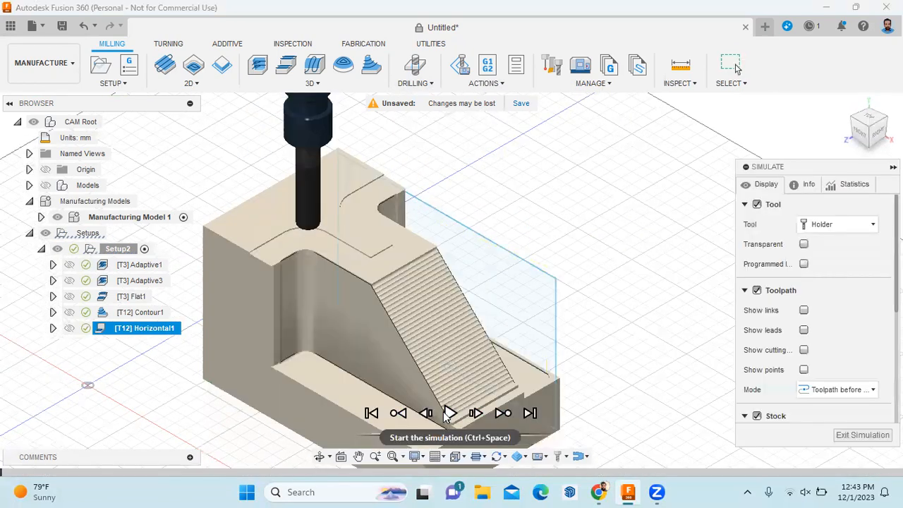
{"action": "left_click", "coordinate": [449, 413]}
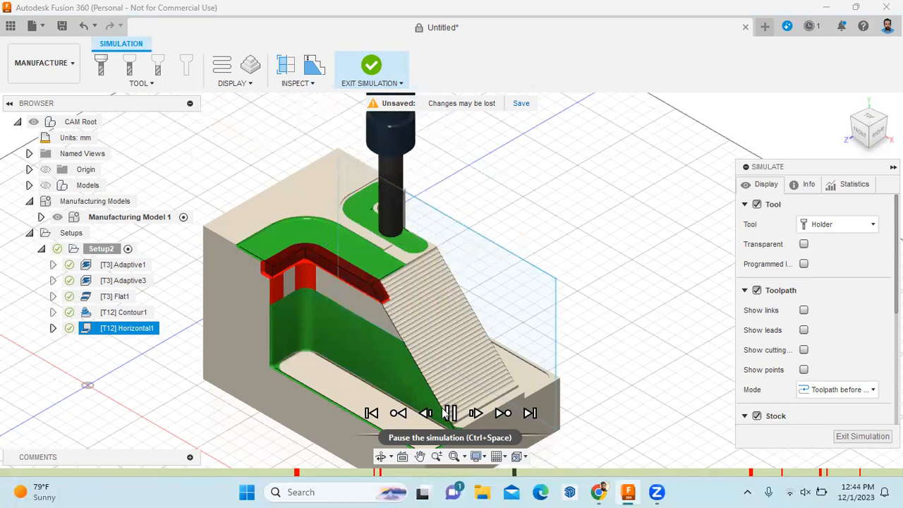
{"action": "left_click", "coordinate": [850, 435]}
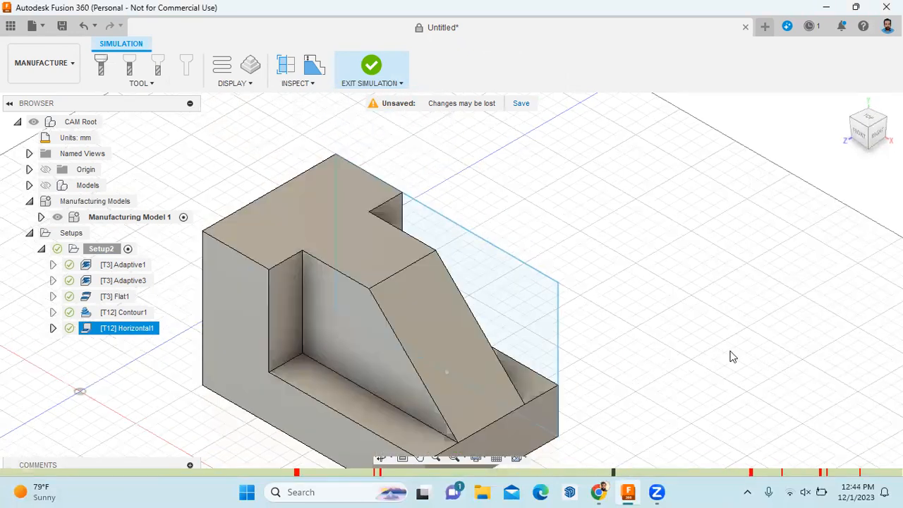
{"action": "right_click", "coordinate": [154, 330]}
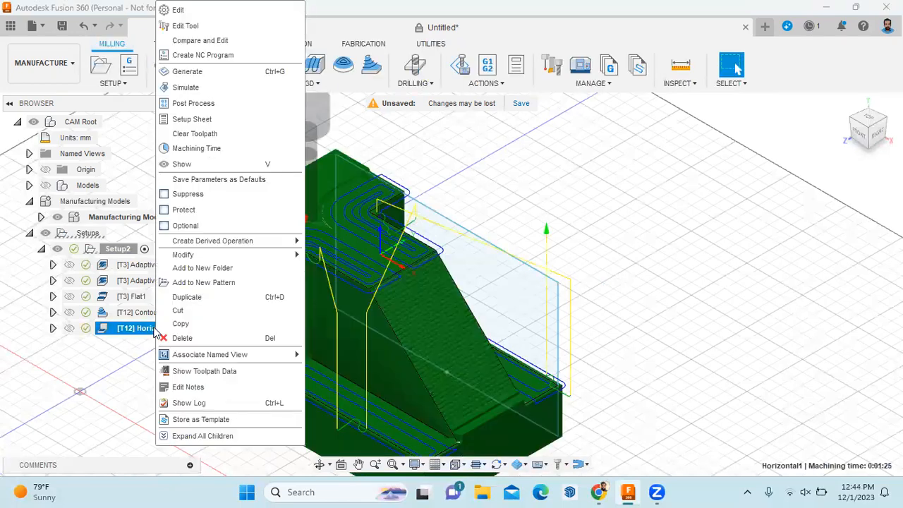
Edit Horizontal1's tool 12 to 45 mm flute, 50 mm shoulder, 55 mm below holder, 60 mm overall
{"action": "left_click", "coordinate": [233, 12]}
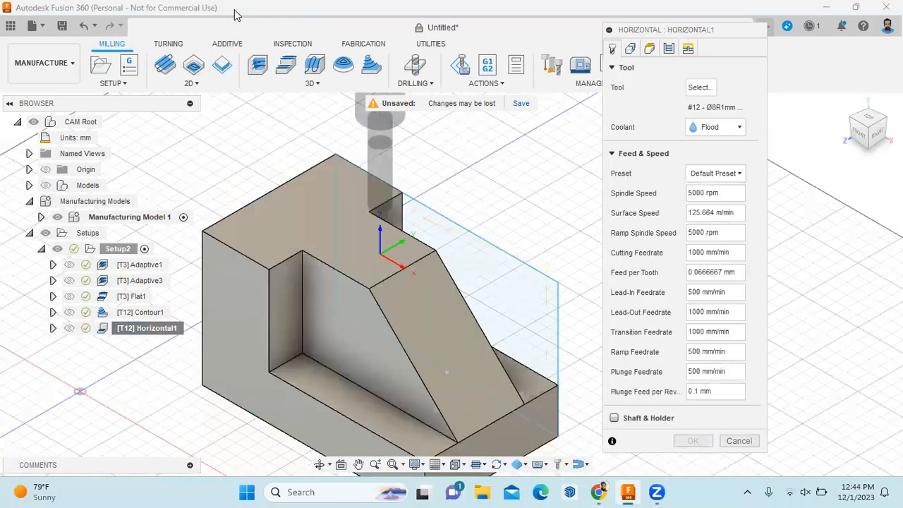
{"action": "left_click", "coordinate": [751, 443]}
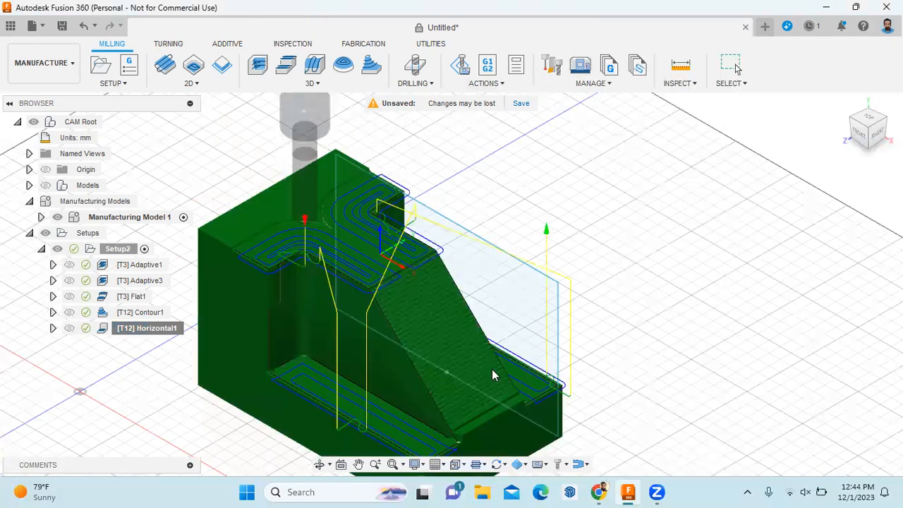
{"action": "right_click", "coordinate": [168, 326]}
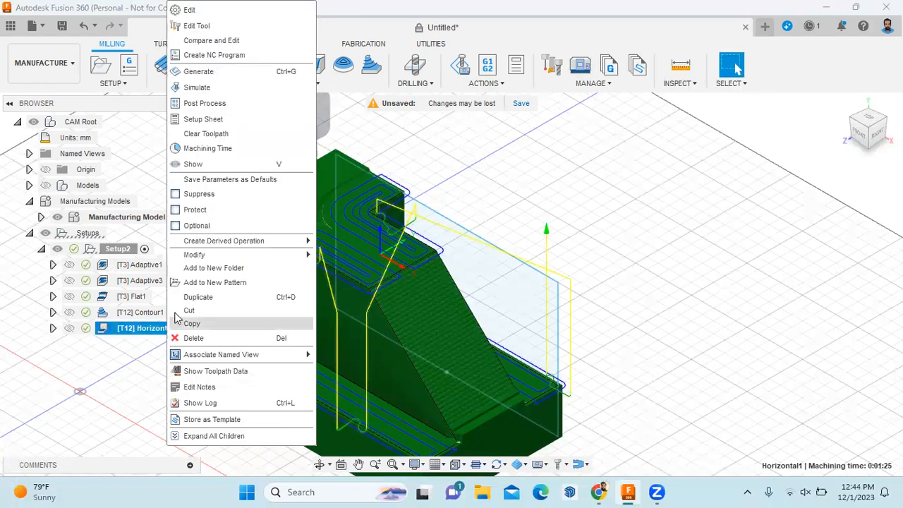
{"action": "left_click", "coordinate": [209, 27]}
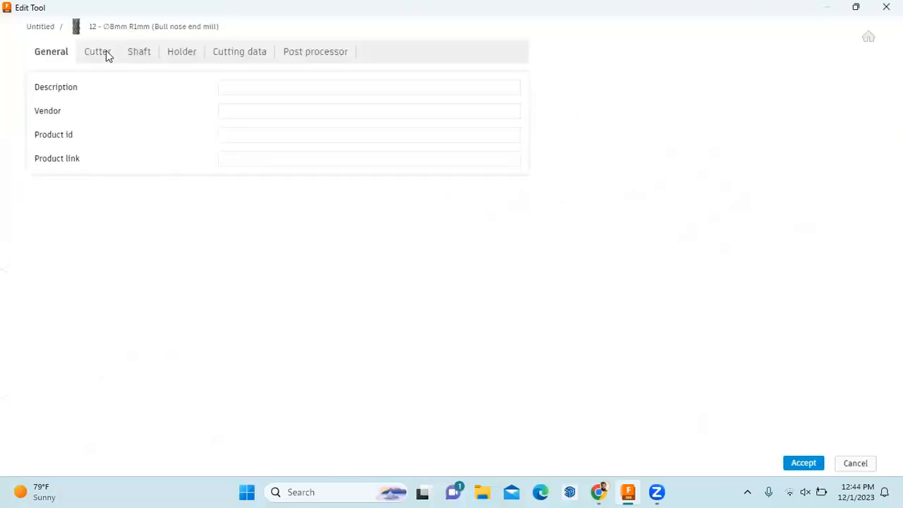
{"action": "left_click", "coordinate": [105, 53]}
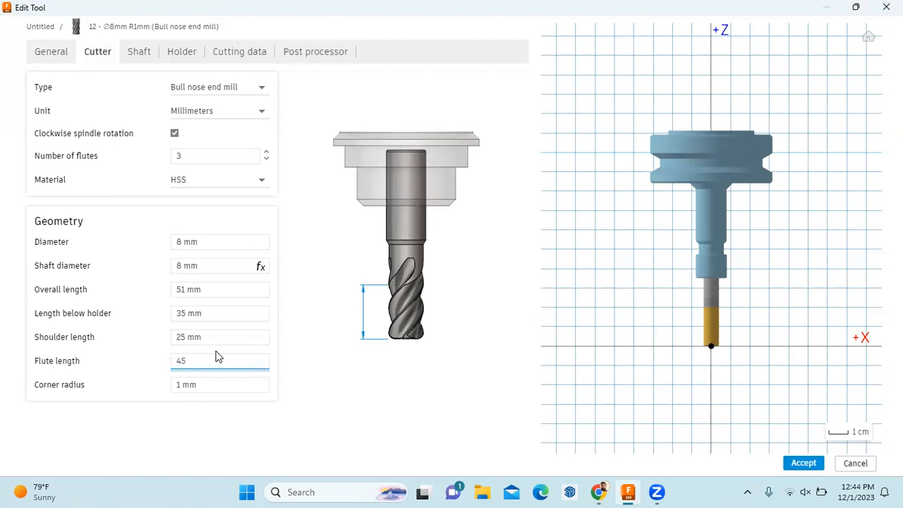
{"action": "left_click", "coordinate": [183, 338]}
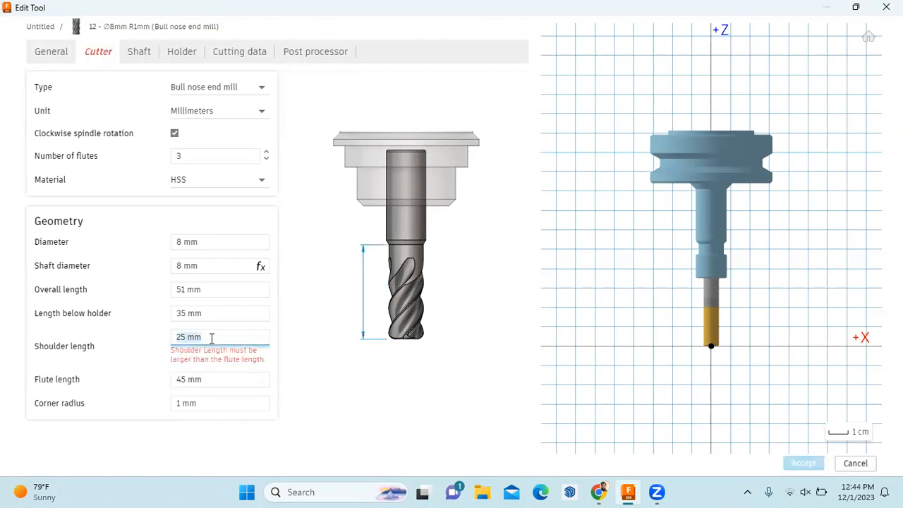
{"action": "left_click", "coordinate": [355, 398]}
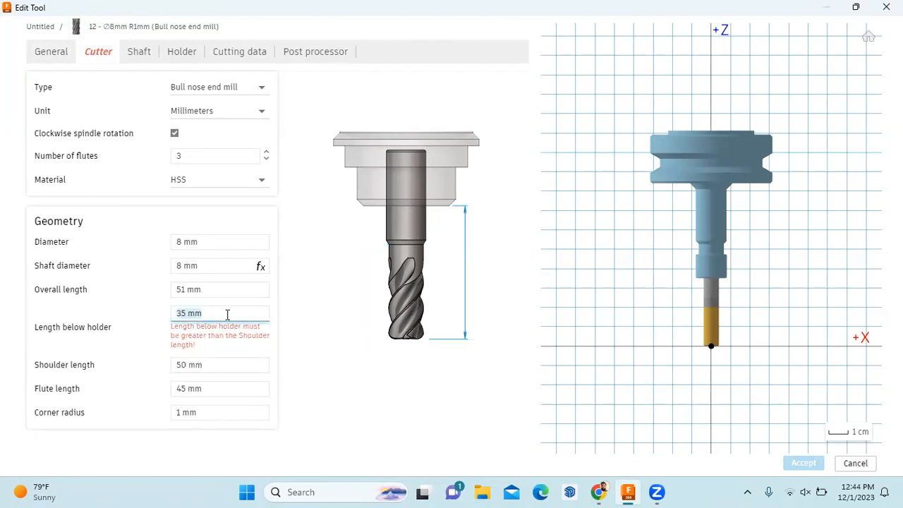
{"action": "left_click", "coordinate": [366, 370]}
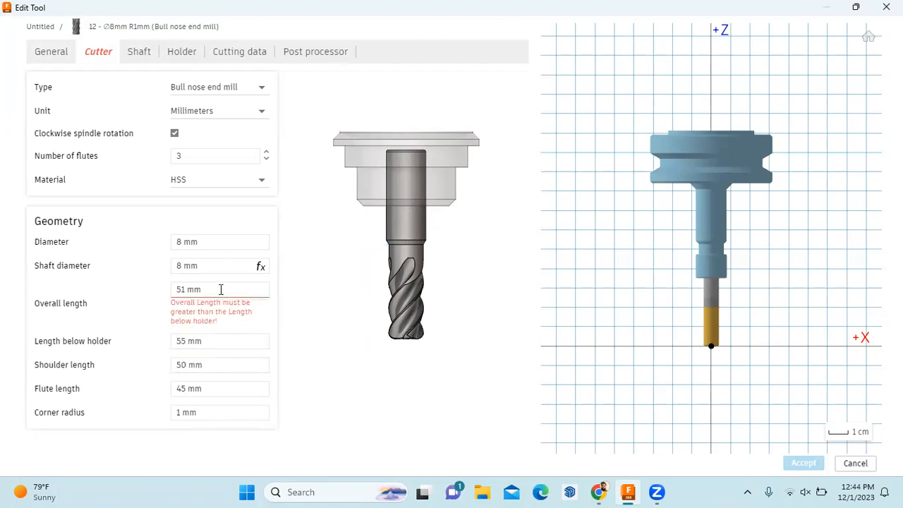
{"action": "left_click", "coordinate": [327, 369]}
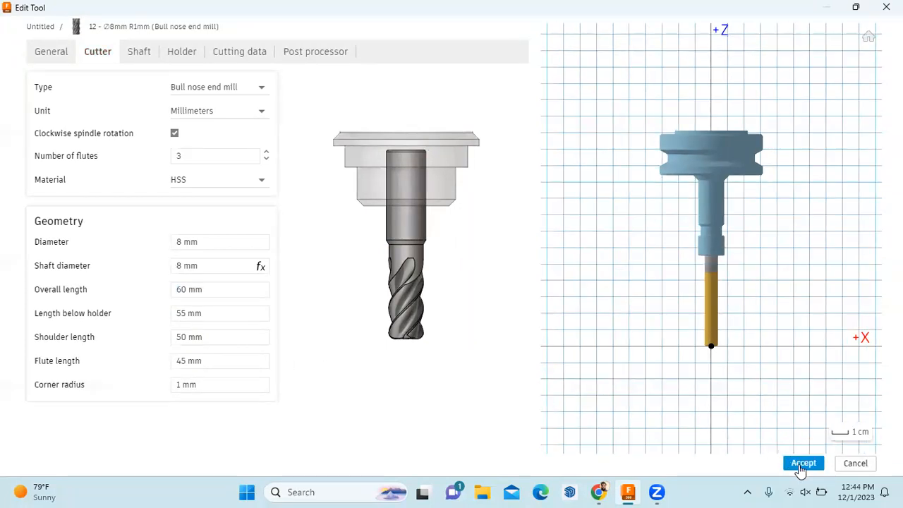
{"action": "left_click", "coordinate": [802, 466]}
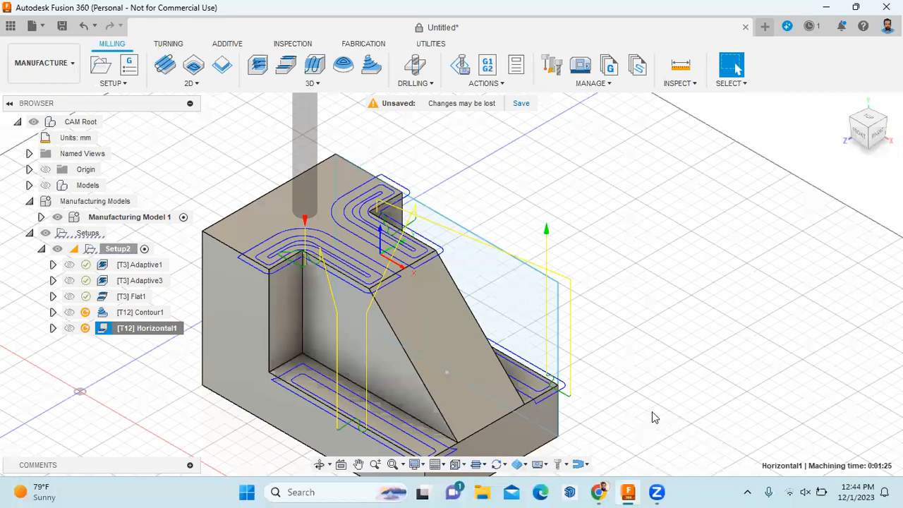
Regenerate the outdated Horizontal1 toolpath for the lengthened cutter
{"action": "left_click", "coordinate": [494, 81]}
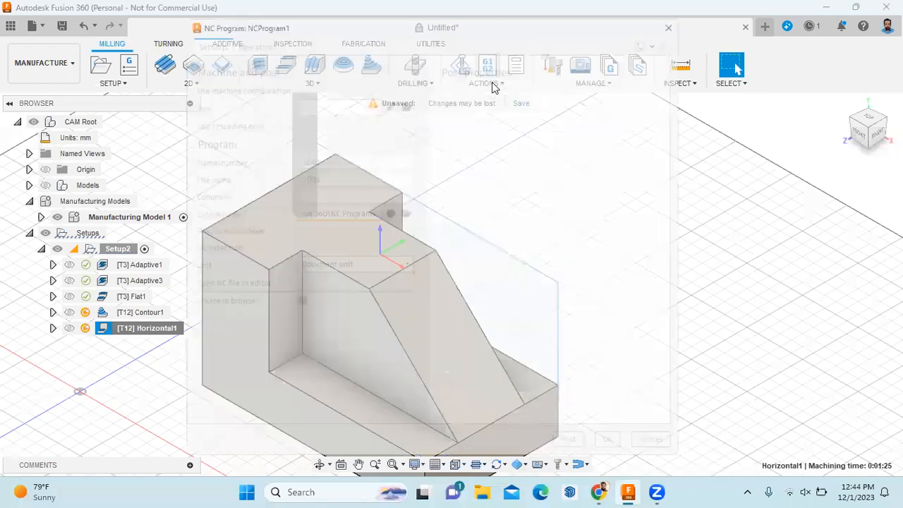
{"action": "key", "text": "Escape"}
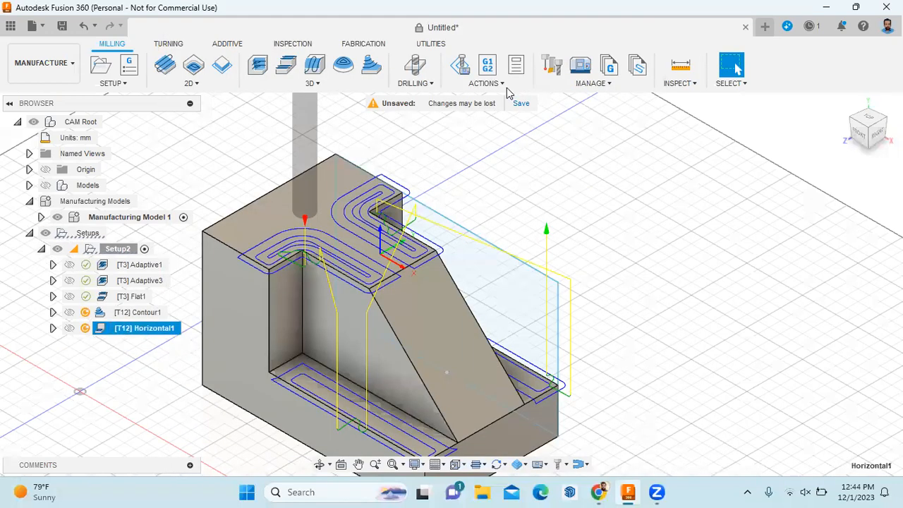
{"action": "left_click", "coordinate": [487, 83]}
{"action": "left_click", "coordinate": [478, 102]}
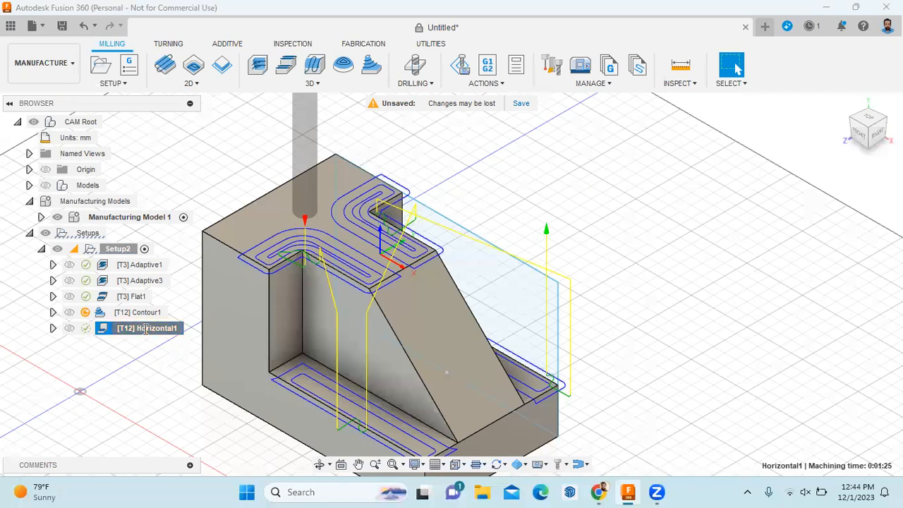
Close Horizontal1's post-processing settings without posting, then simulate the Horizontal1 toolpath
{"action": "left_click", "coordinate": [149, 345]}
{"action": "left_click", "coordinate": [138, 328]}
{"action": "right_click", "coordinate": [138, 329]}
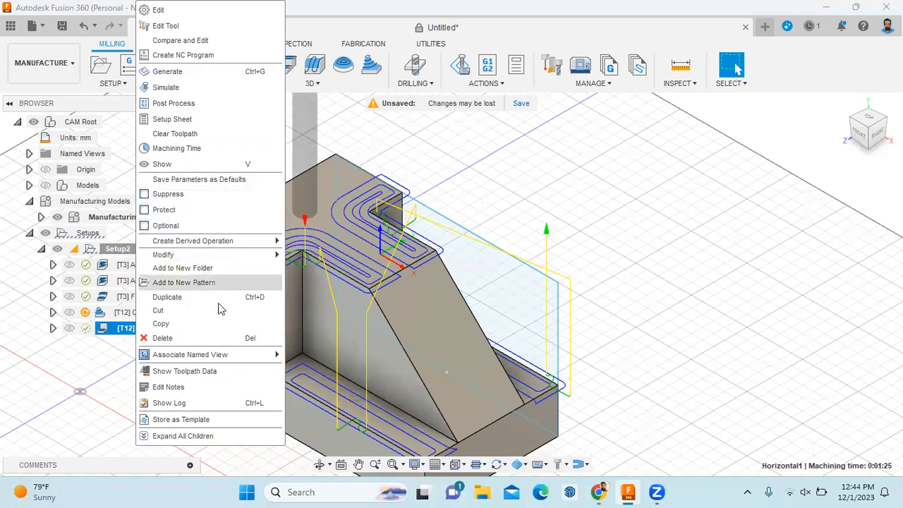
{"action": "left_click", "coordinate": [200, 103]}
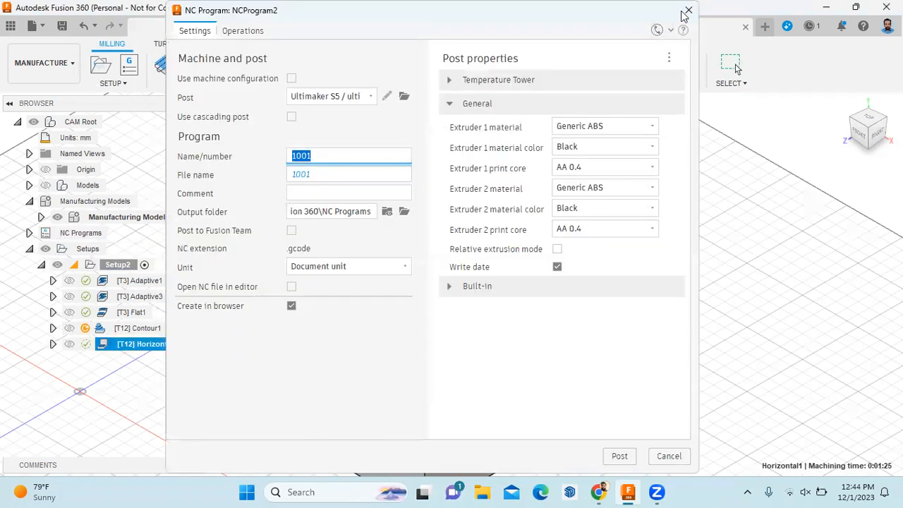
{"action": "left_click", "coordinate": [686, 11]}
{"action": "right_click", "coordinate": [164, 334]}
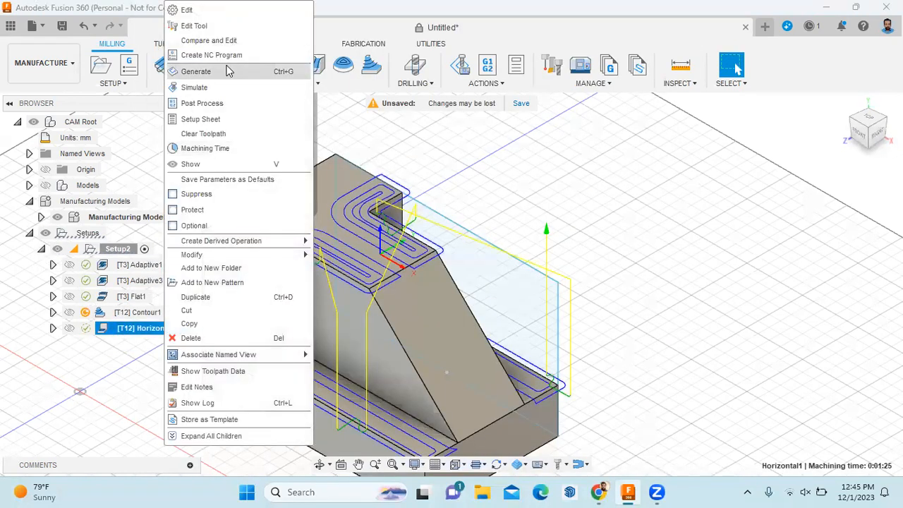
{"action": "left_click", "coordinate": [216, 87]}
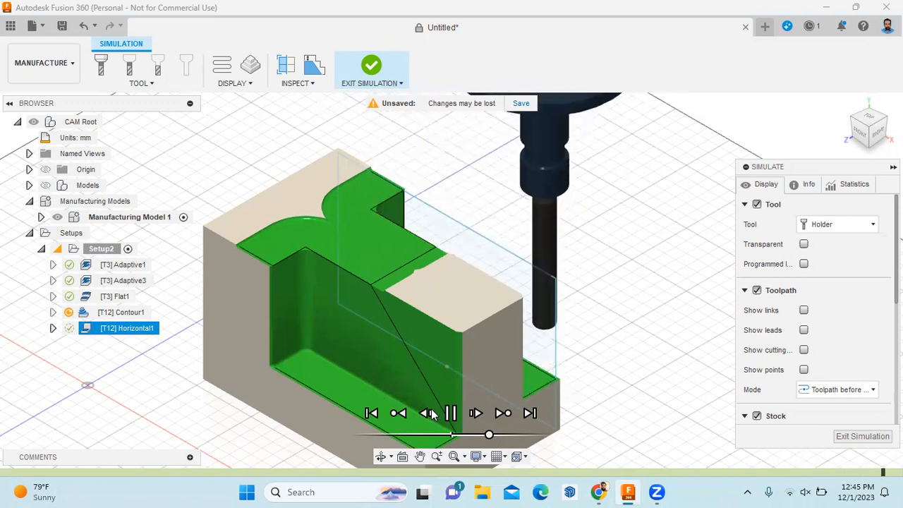
Exit the Horizontal1 simulation and select Setup2 in the browser
{"action": "left_click", "coordinate": [863, 437]}
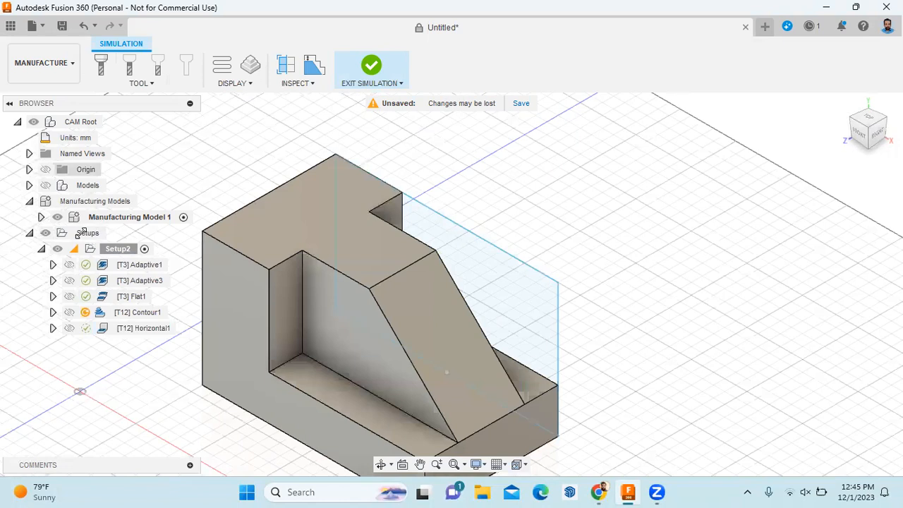
{"action": "left_click", "coordinate": [108, 248]}
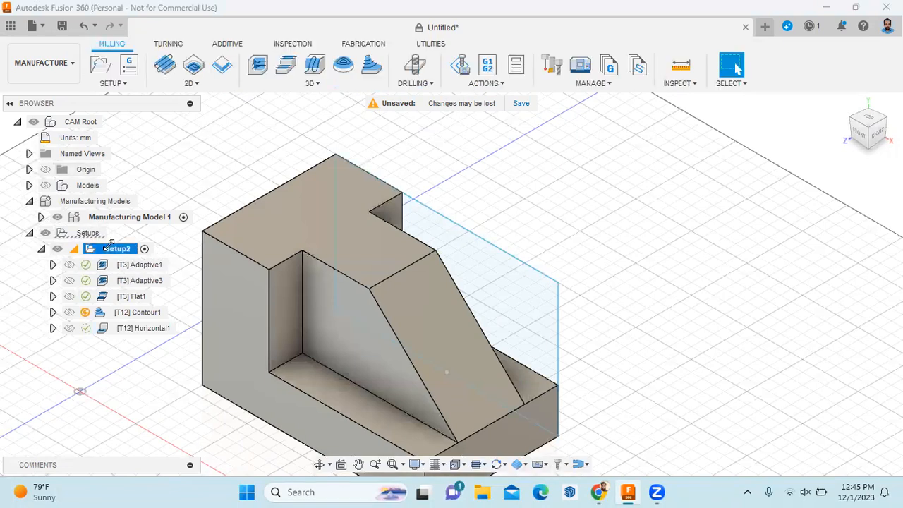
{"action": "right_click", "coordinate": [111, 247]}
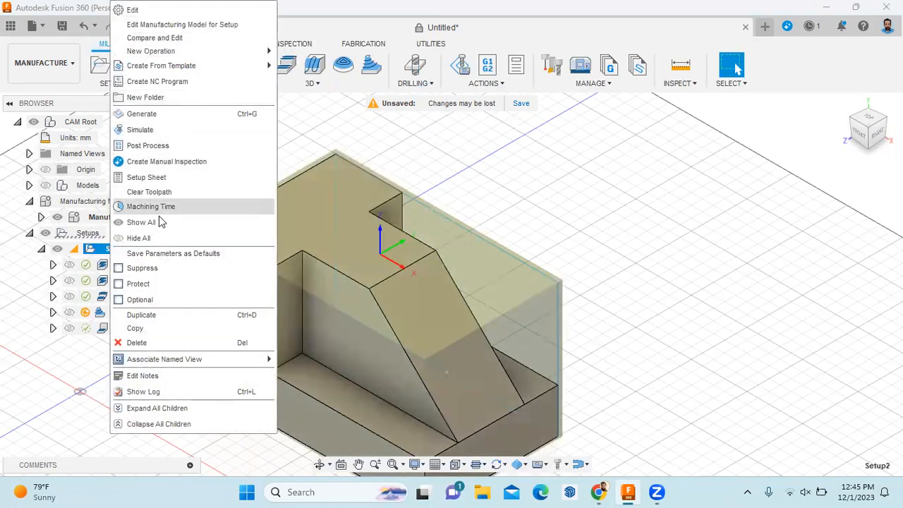
Simulate all Setup2 operations, playing until the sloped face and pocket floor are cut, then pause
{"action": "left_click", "coordinate": [148, 129]}
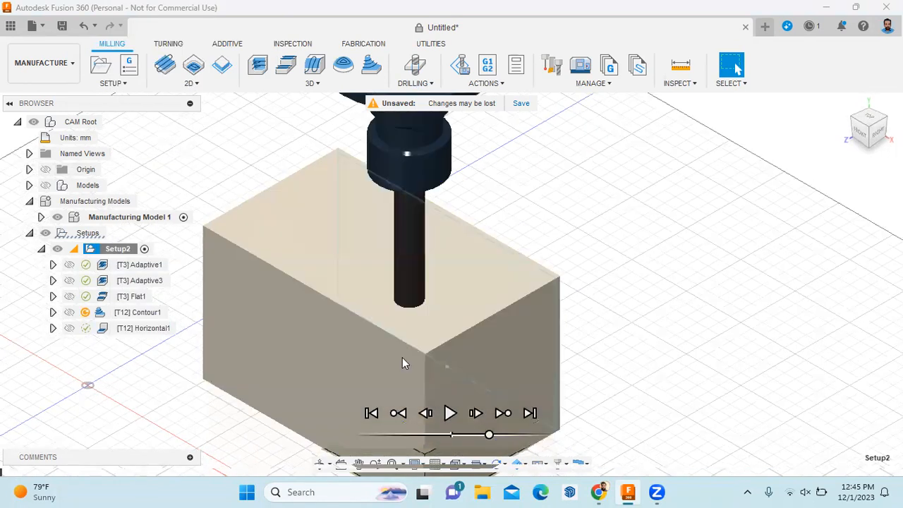
{"action": "left_click", "coordinate": [450, 414]}
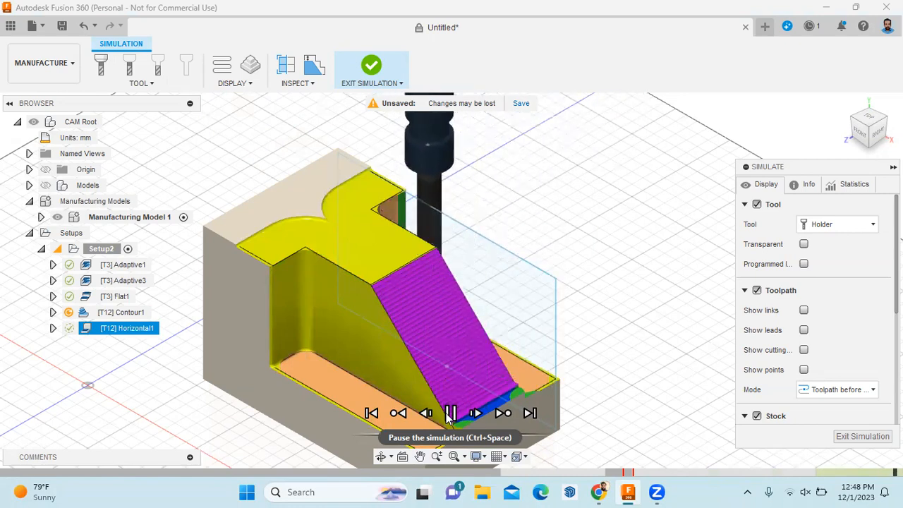
{"action": "left_click", "coordinate": [450, 415]}
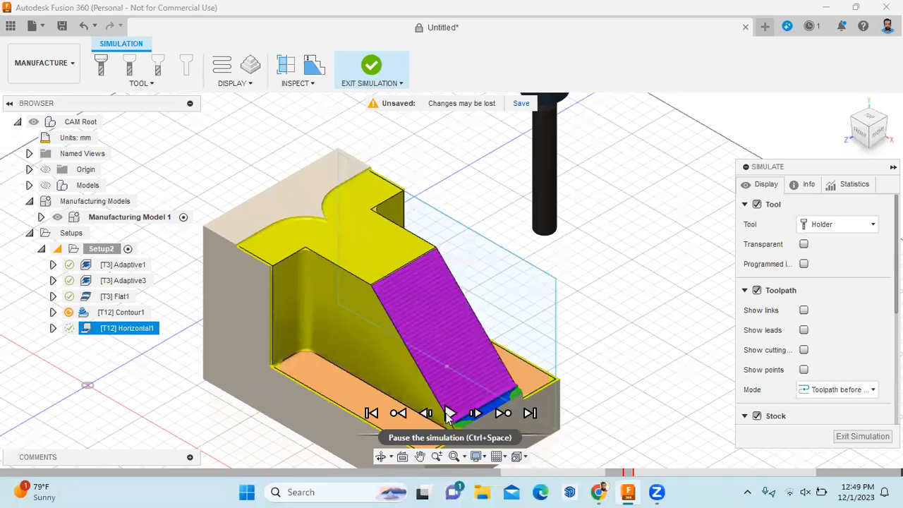
{"action": "left_click", "coordinate": [840, 437]}
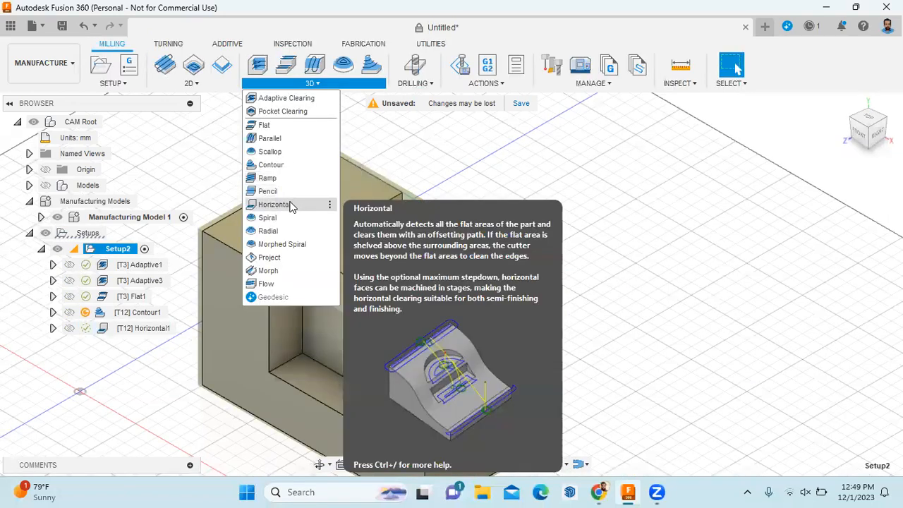
Create a new Horizontal clearing operation using the #3 Ø10mm flat end mill
{"action": "left_click", "coordinate": [294, 204]}
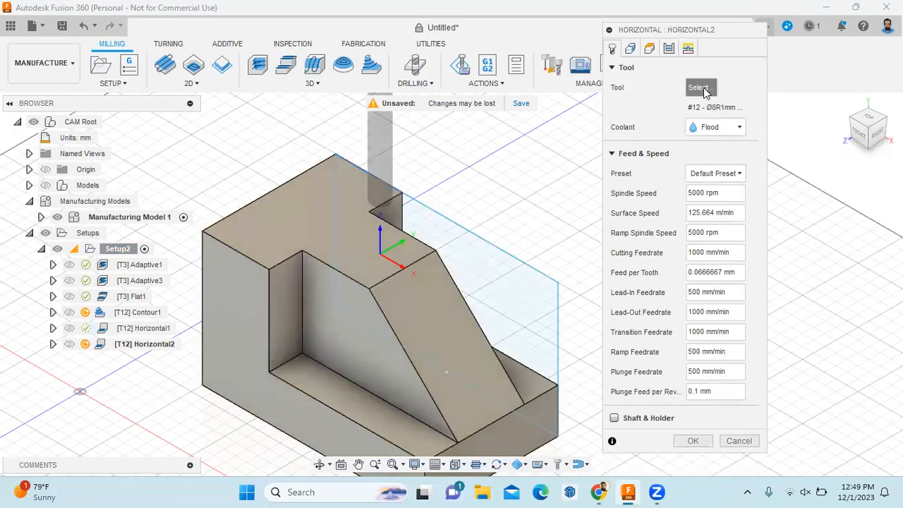
{"action": "left_click", "coordinate": [700, 89]}
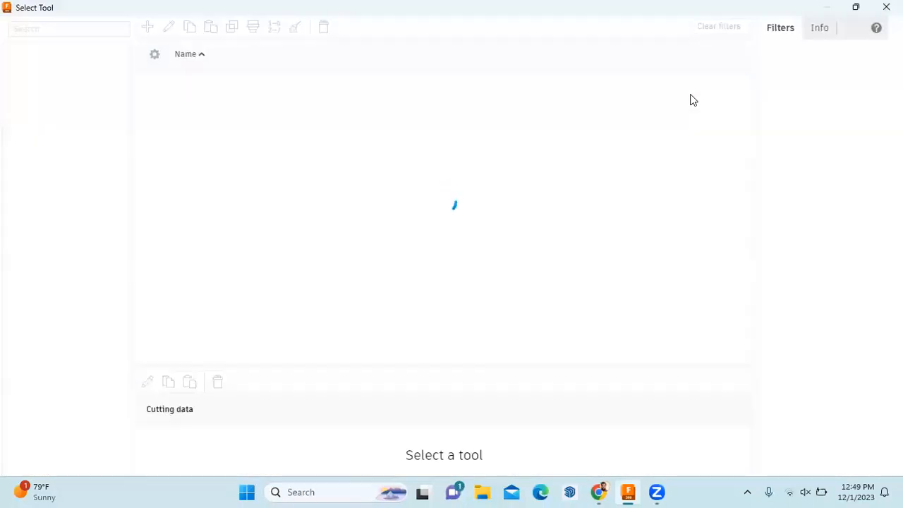
{"action": "scroll", "coordinate": [109, 330], "scroll_direction": "down", "scroll_amount": 1}
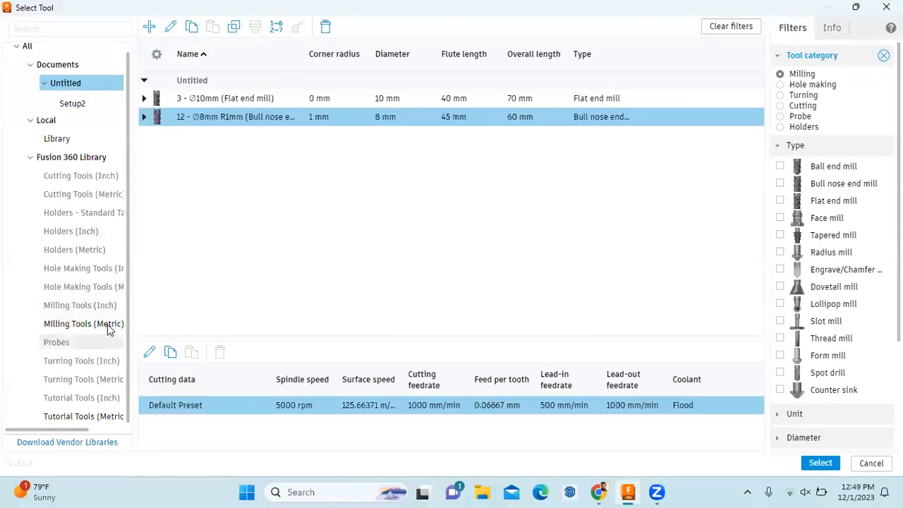
{"action": "left_click", "coordinate": [262, 99]}
{"action": "left_click", "coordinate": [814, 467]}
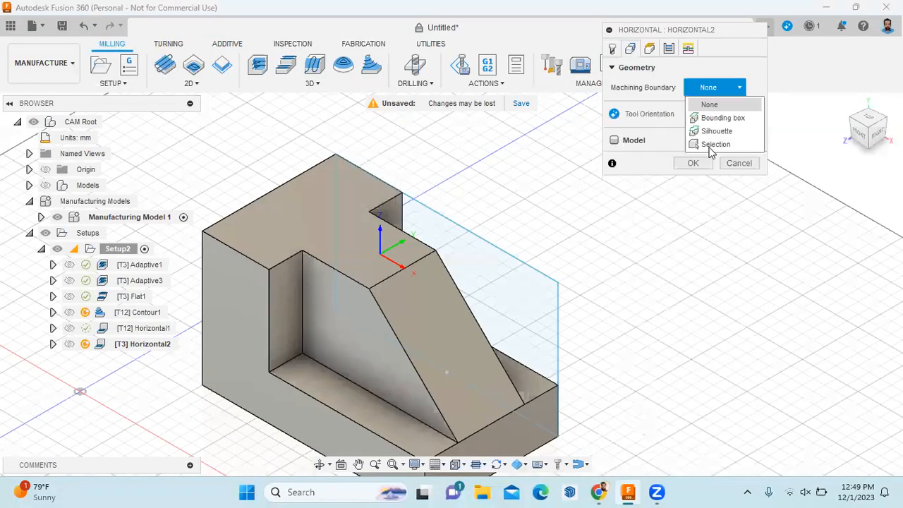
Bound Horizontal2's machining to the part's top face and generate the toolpath
{"action": "left_click", "coordinate": [714, 146]}
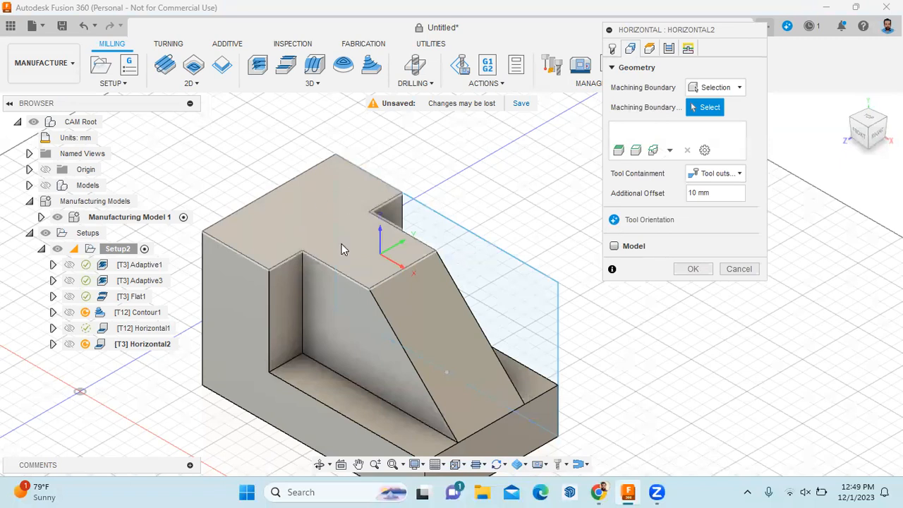
{"action": "left_click", "coordinate": [312, 226]}
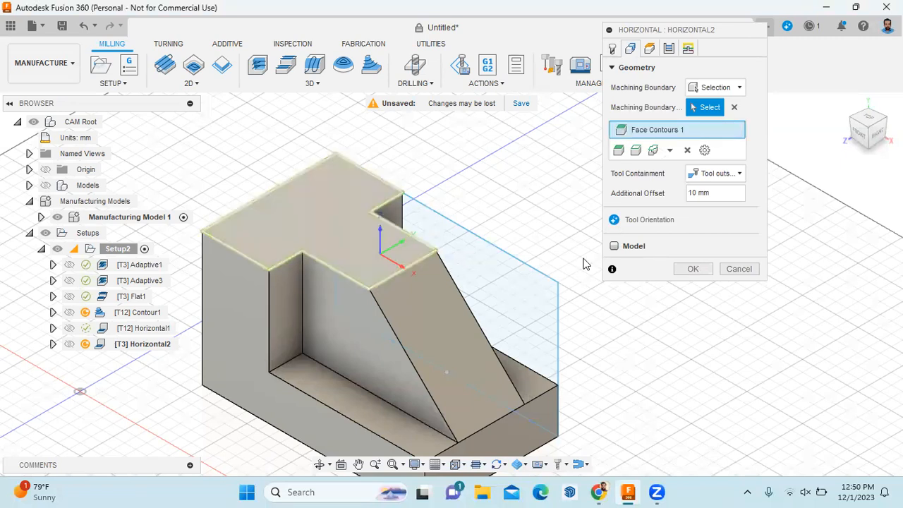
{"action": "left_click", "coordinate": [693, 269]}
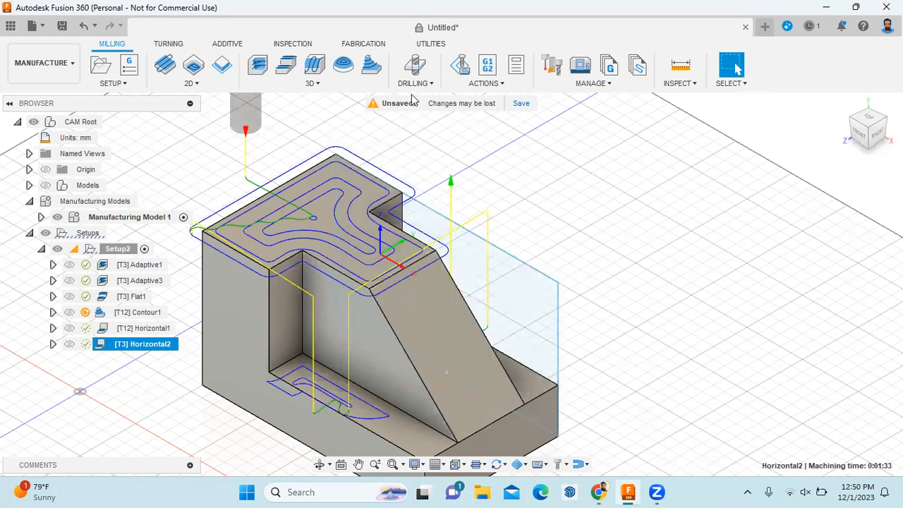
{"action": "left_click", "coordinate": [355, 87]}
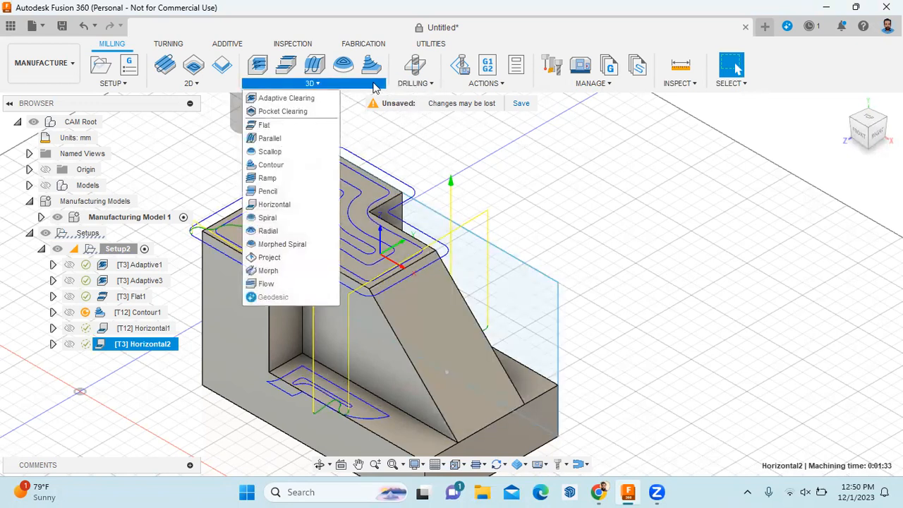
Simulate the Horizontal2 toolpath, play and pause it, then exit the simulation
{"action": "left_click", "coordinate": [489, 88]}
{"action": "left_click", "coordinate": [490, 87]}
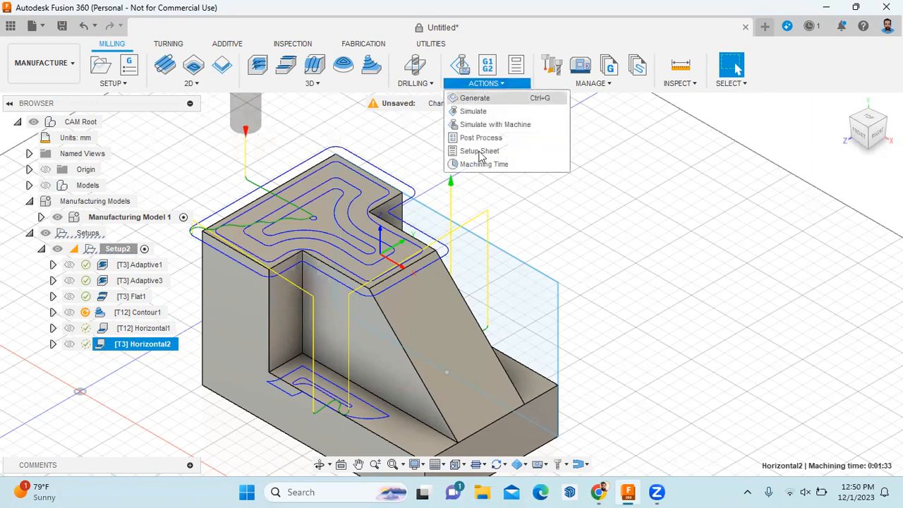
{"action": "left_click", "coordinate": [474, 111]}
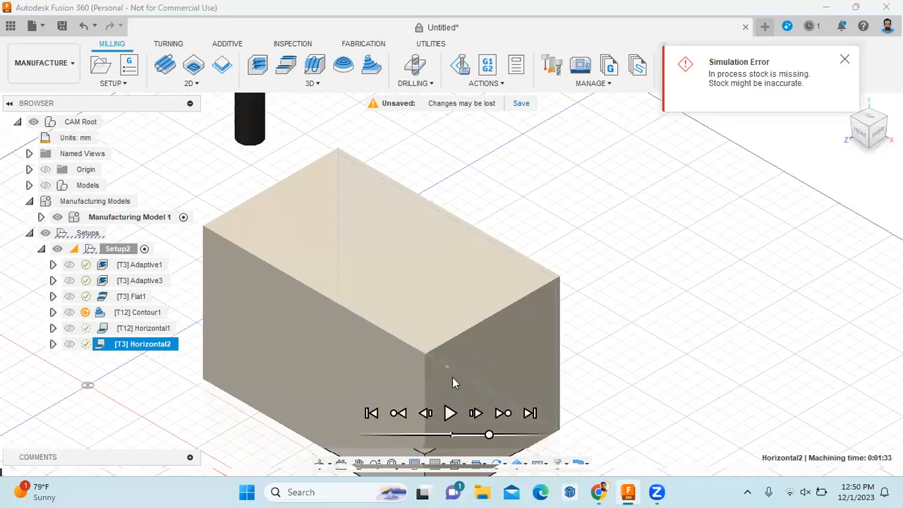
{"action": "left_click", "coordinate": [450, 415]}
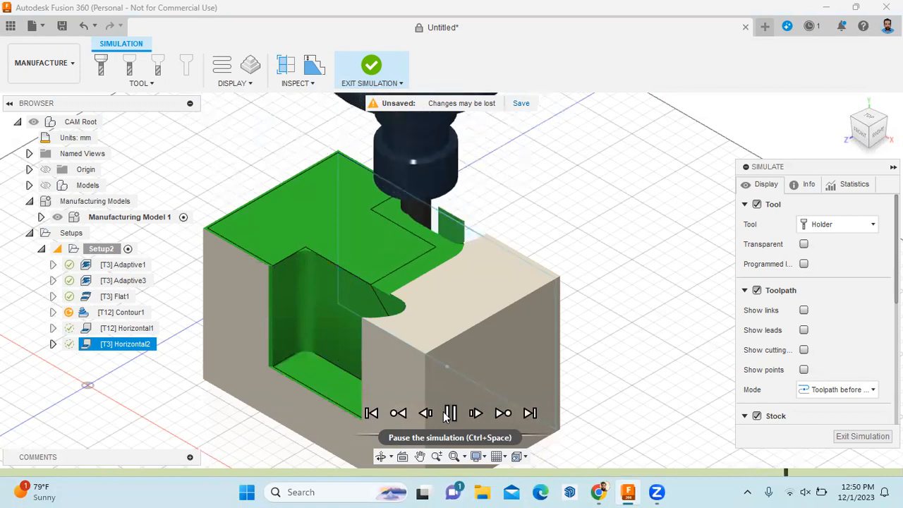
{"action": "left_click", "coordinate": [449, 415]}
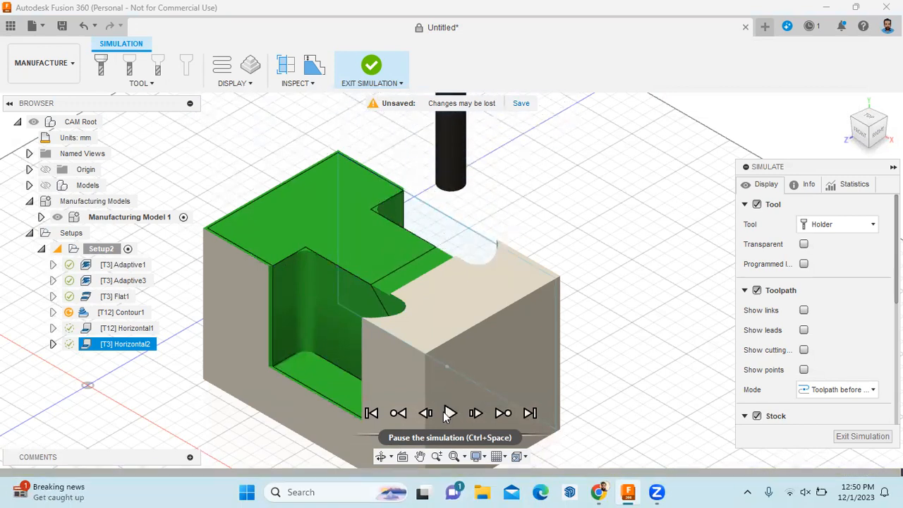
{"action": "left_click", "coordinate": [861, 436]}
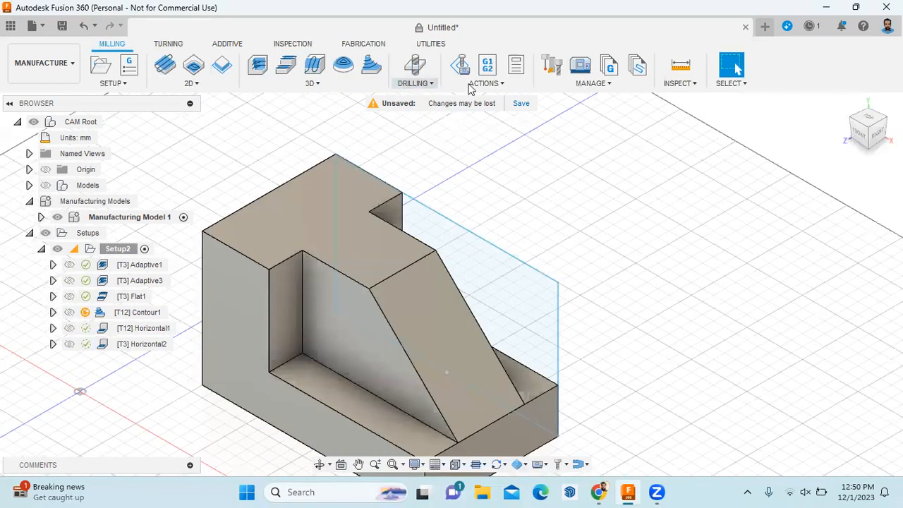
Run the toolpaths in Simulate with Machine, zoom out, then exit the simulation
{"action": "left_click", "coordinate": [486, 83]}
{"action": "left_click", "coordinate": [487, 121]}
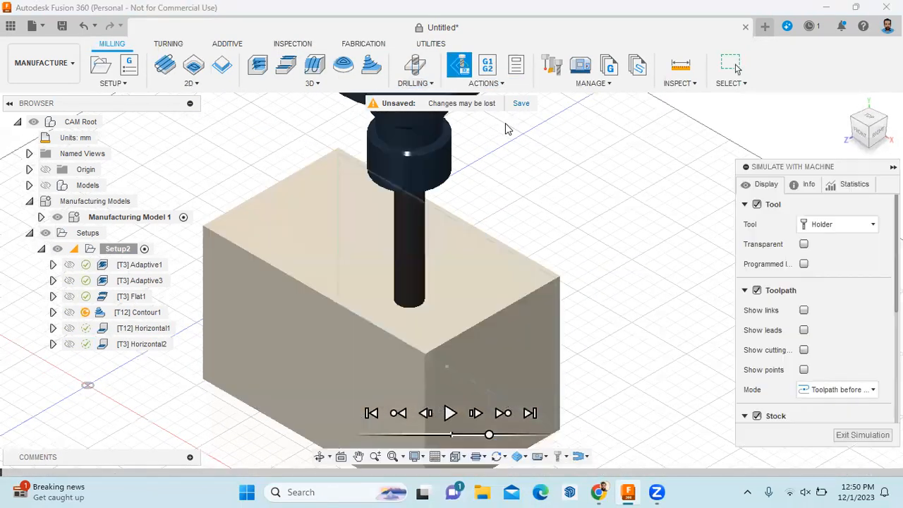
{"action": "scroll", "coordinate": [444, 233], "scroll_direction": "down", "scroll_amount": 5}
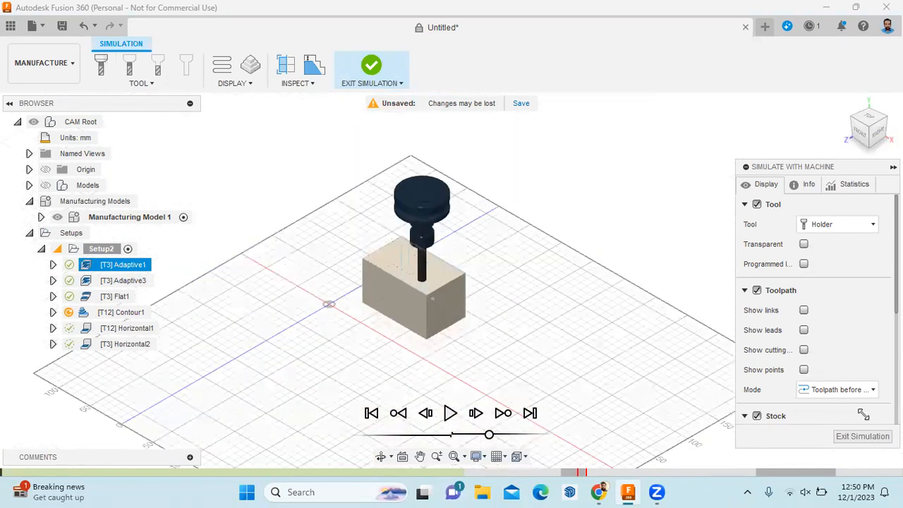
{"action": "left_click", "coordinate": [862, 437]}
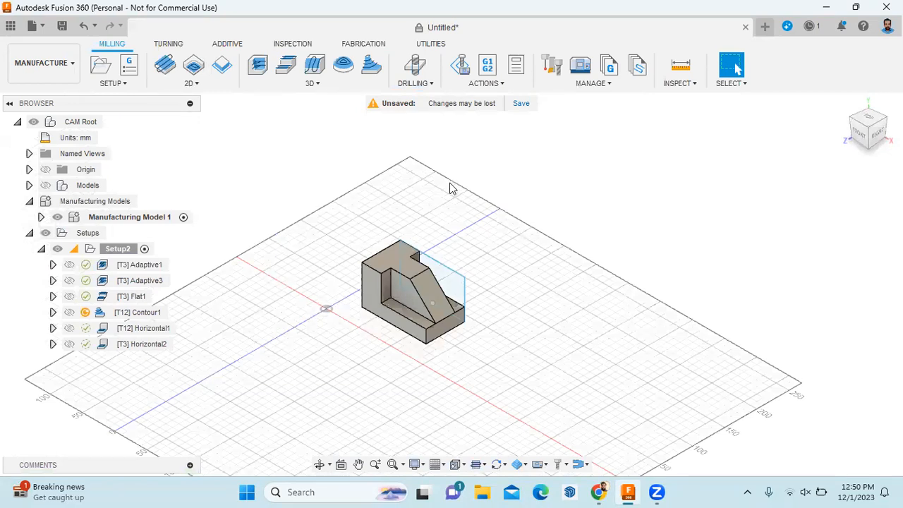
{"action": "left_click", "coordinate": [479, 89]}
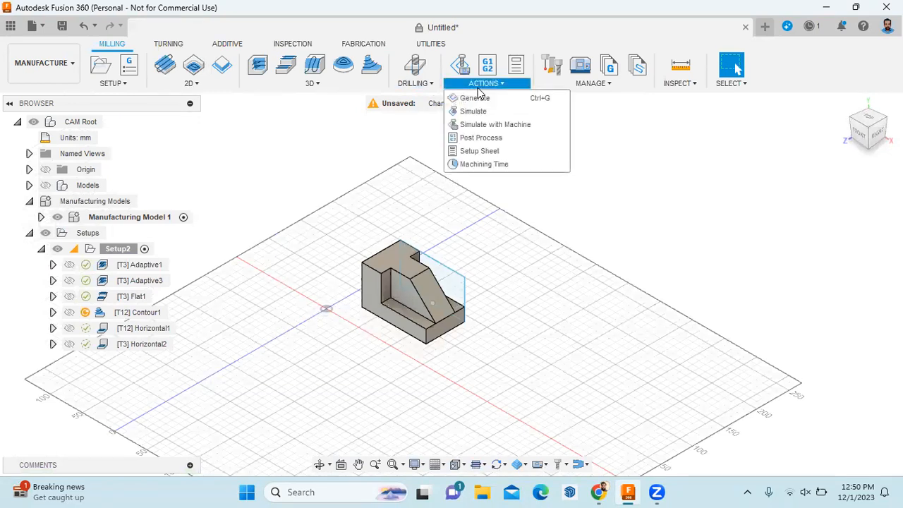
Attempt a setup sheet, skipping invalid Contour1, and dismiss the tool-change error
{"action": "left_click", "coordinate": [483, 149]}
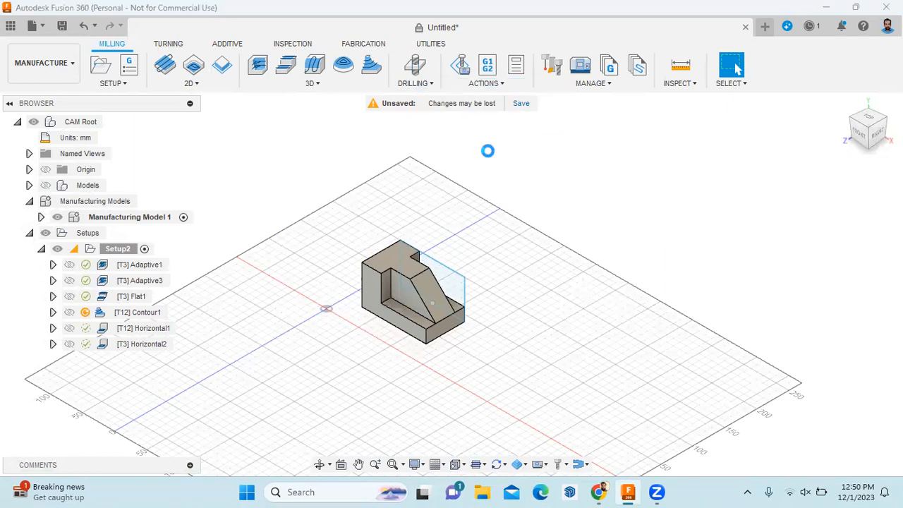
{"action": "left_click", "coordinate": [358, 321]}
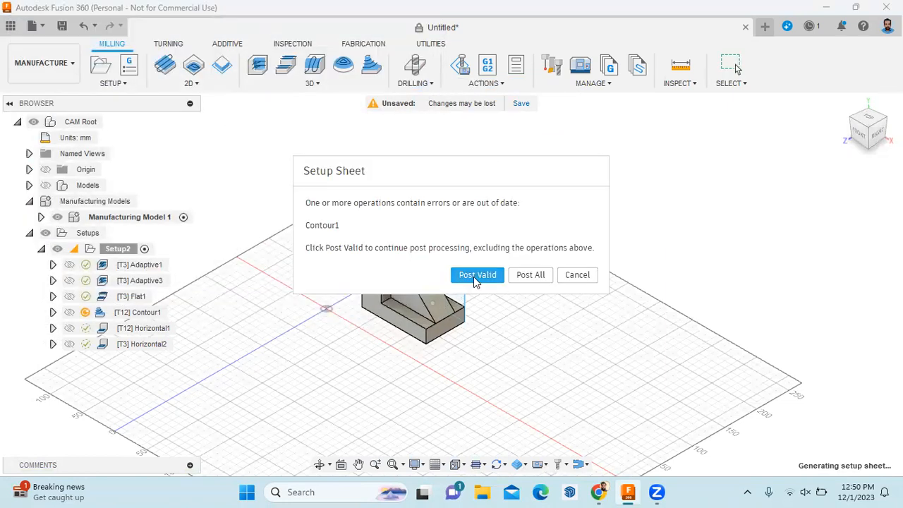
{"action": "left_click", "coordinate": [477, 276]}
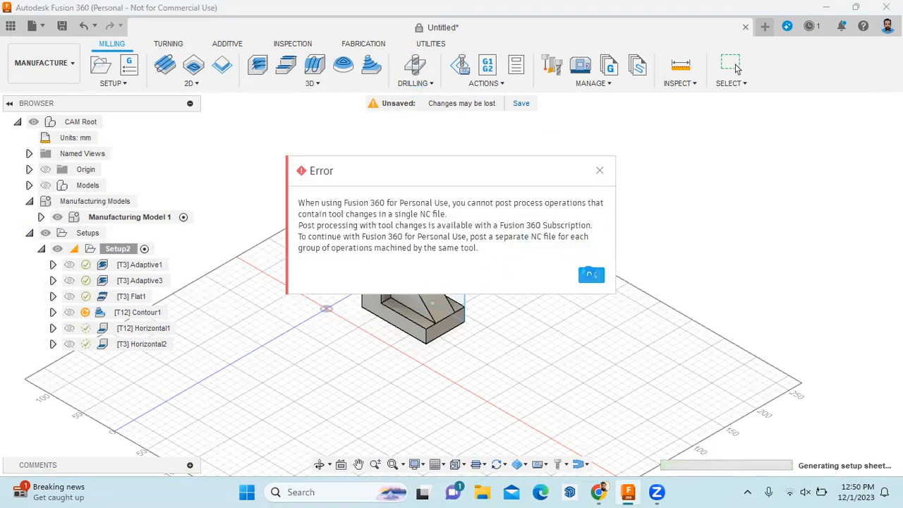
{"action": "left_click", "coordinate": [592, 275]}
Post process the valid operations, overwriting 1001.gcode, and dismiss the personal-use error
{"action": "left_click", "coordinate": [503, 85]}
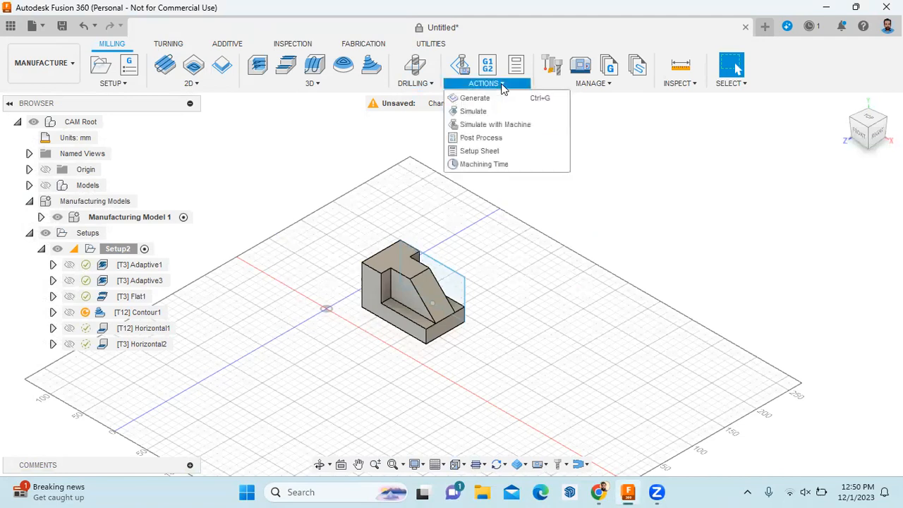
{"action": "left_click", "coordinate": [490, 137]}
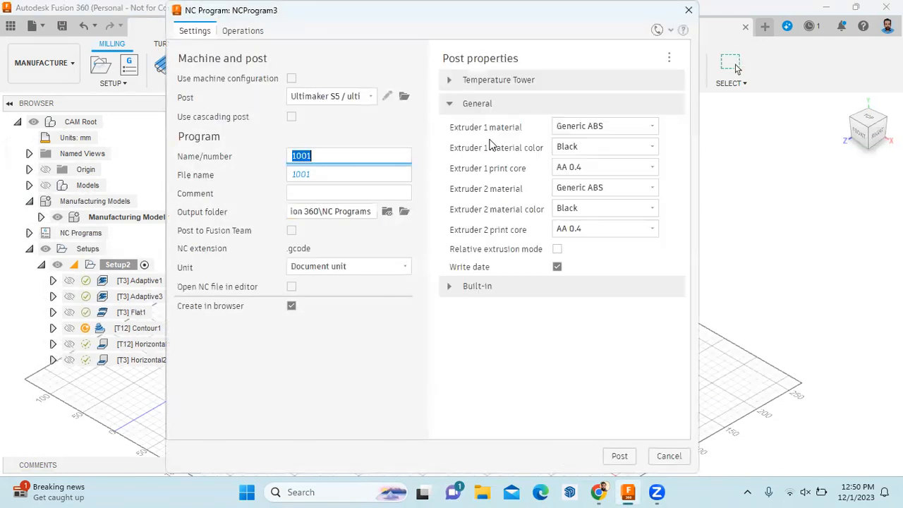
{"action": "left_click", "coordinate": [618, 456]}
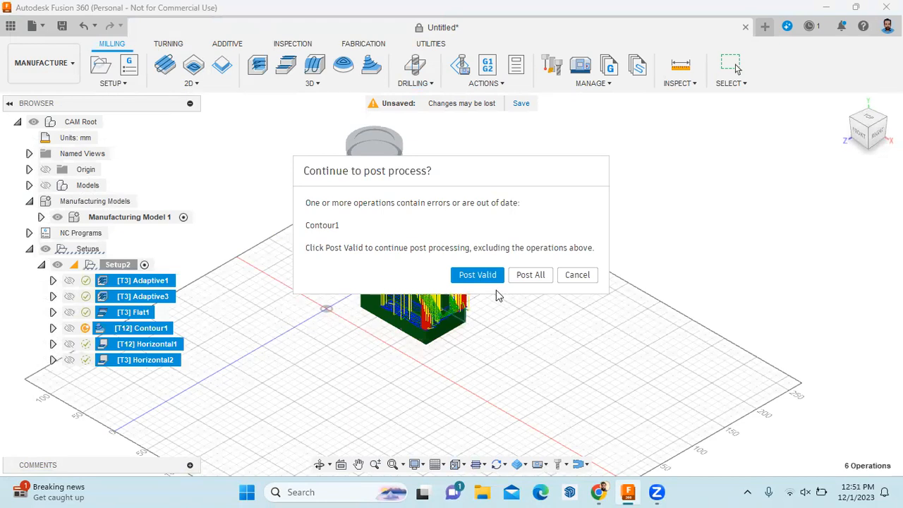
{"action": "left_click", "coordinate": [483, 275]}
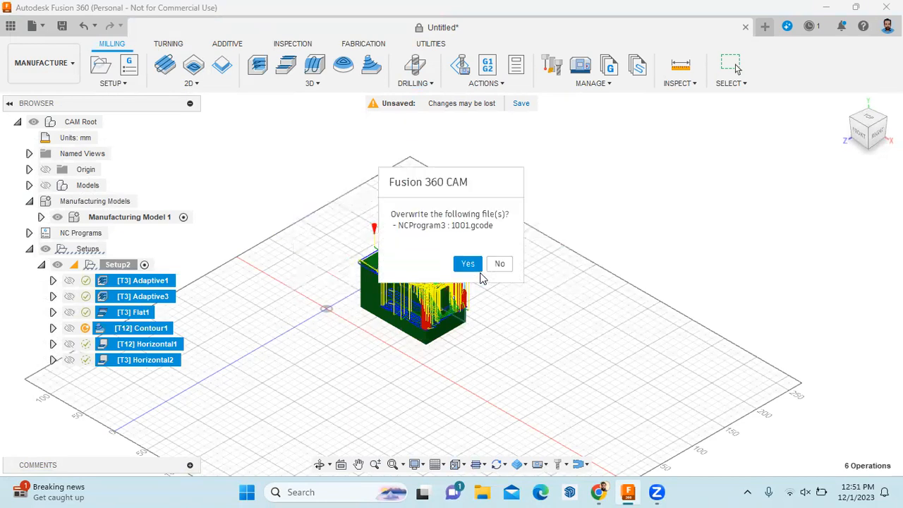
{"action": "left_click", "coordinate": [469, 265]}
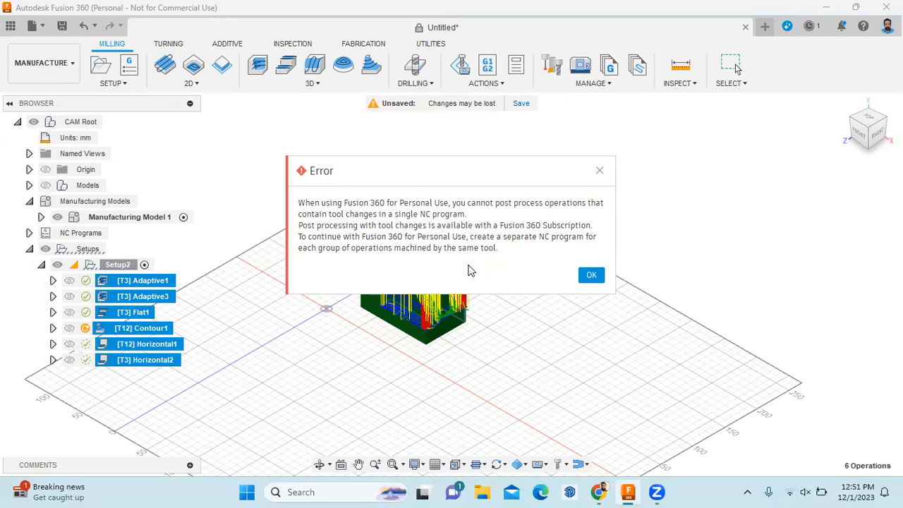
{"action": "left_click", "coordinate": [591, 274]}
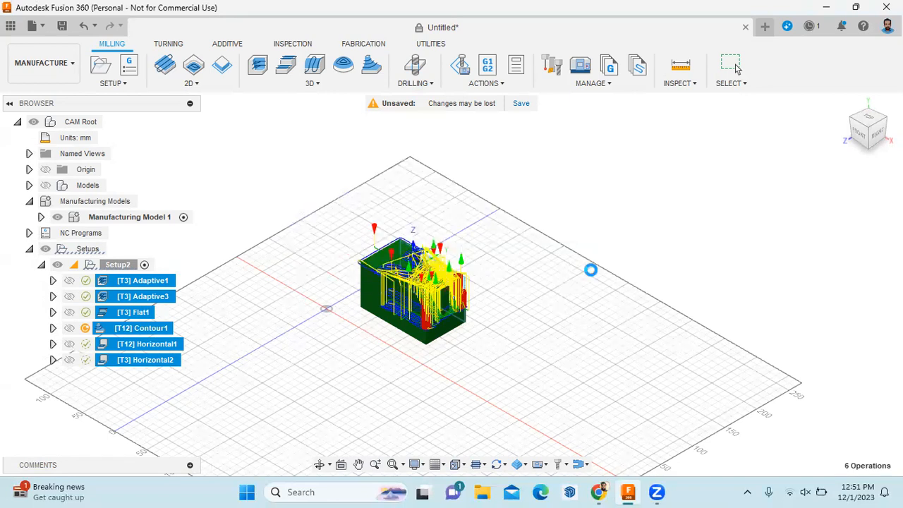
{"action": "scroll", "coordinate": [386, 304], "scroll_direction": "up", "scroll_amount": 1}
{"action": "scroll", "coordinate": [385, 305], "scroll_direction": "up", "scroll_amount": 1}
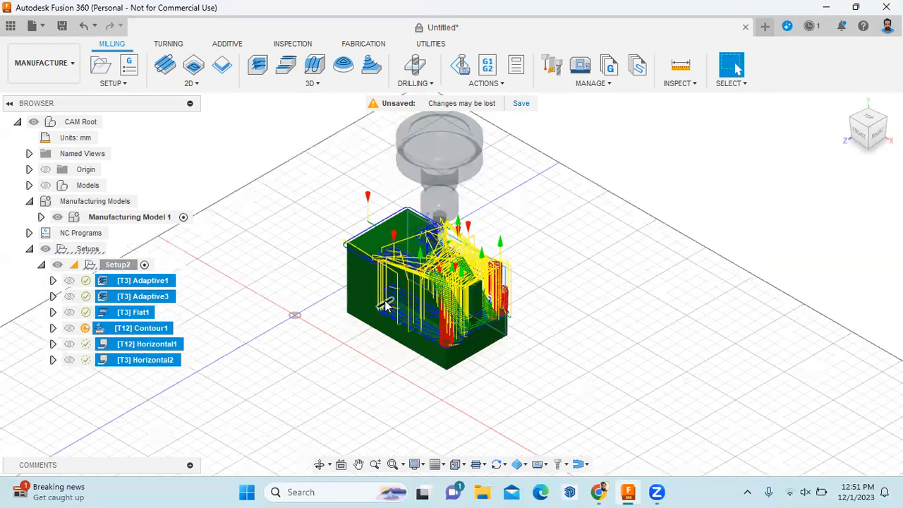
{"action": "scroll", "coordinate": [385, 305], "scroll_direction": "up", "scroll_amount": 1}
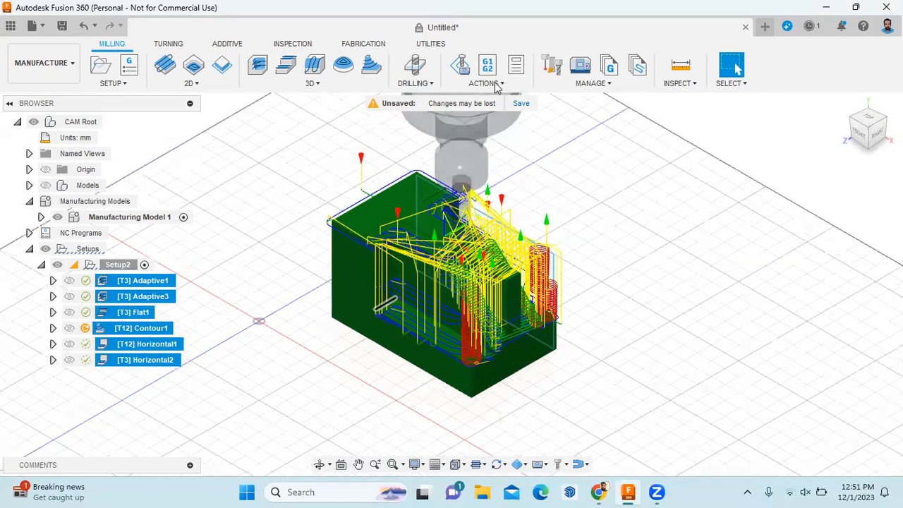
{"action": "left_click", "coordinate": [494, 85]}
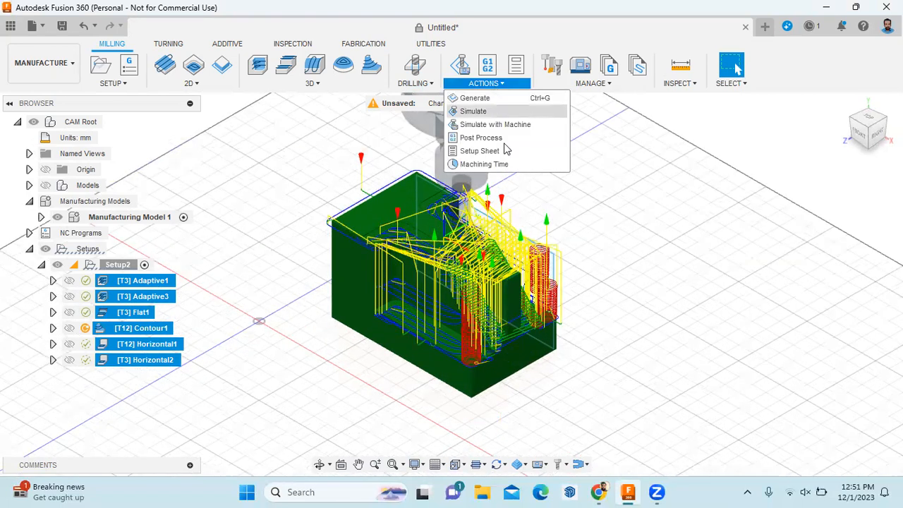
{"action": "left_click", "coordinate": [484, 163]}
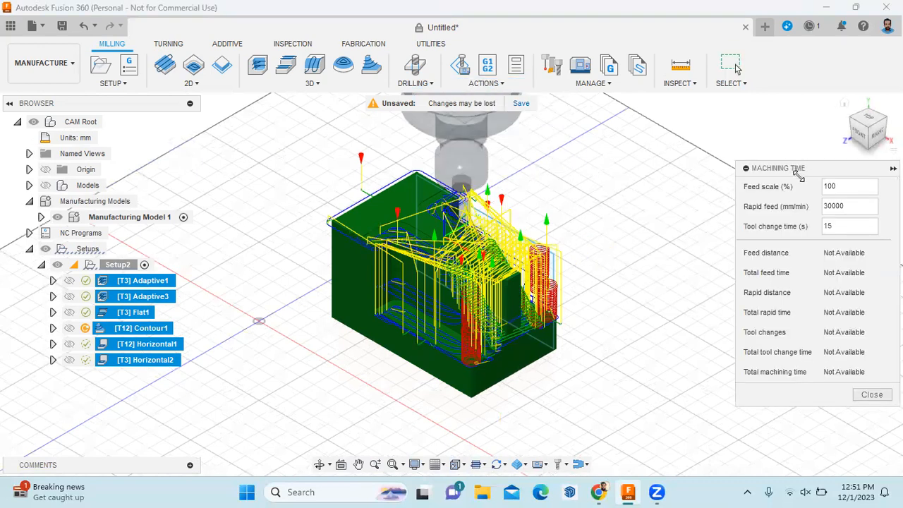
{"action": "left_click_drag", "start_coordinate": [796, 169], "coordinate": [709, 128]}
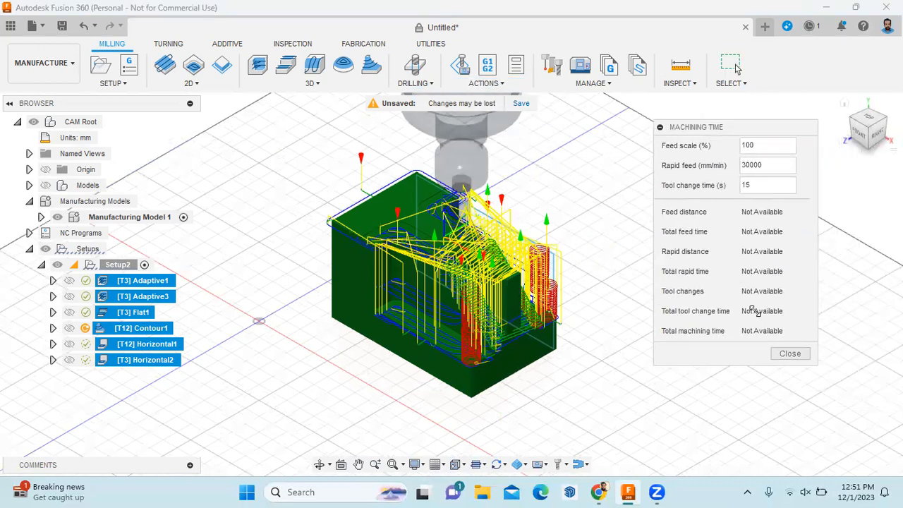
{"action": "left_click", "coordinate": [771, 352]}
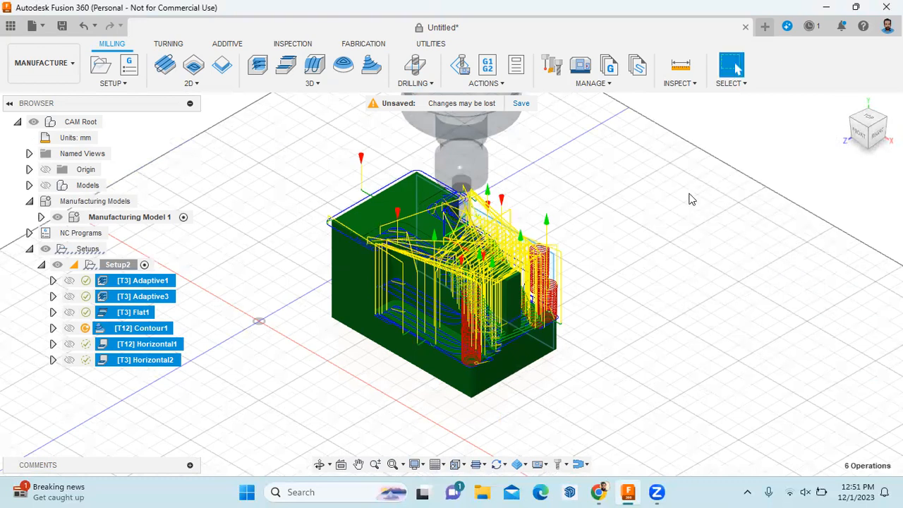
{"action": "left_click", "coordinate": [44, 63]}
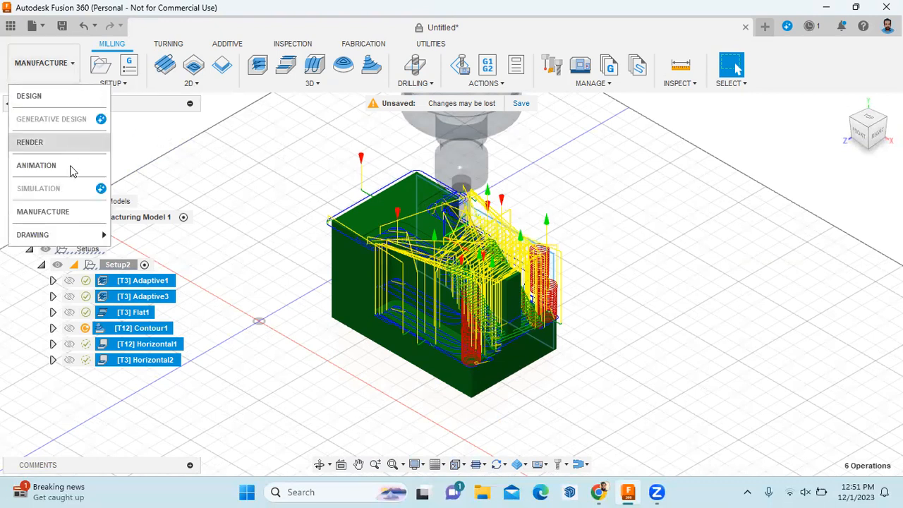
Switch to the Design workspace showing the stepped block with its sloped cut
{"action": "left_click", "coordinate": [69, 103]}
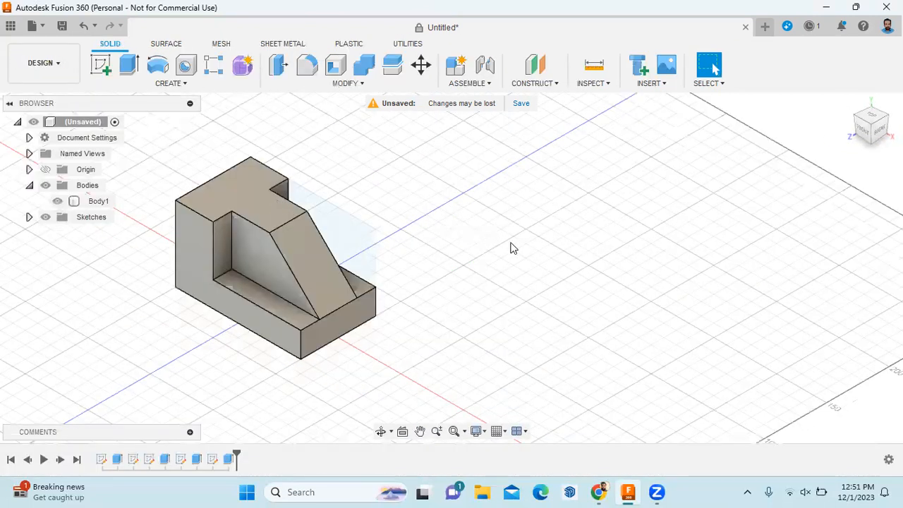
{"action": "scroll", "coordinate": [548, 256], "scroll_direction": "down", "scroll_amount": 3}
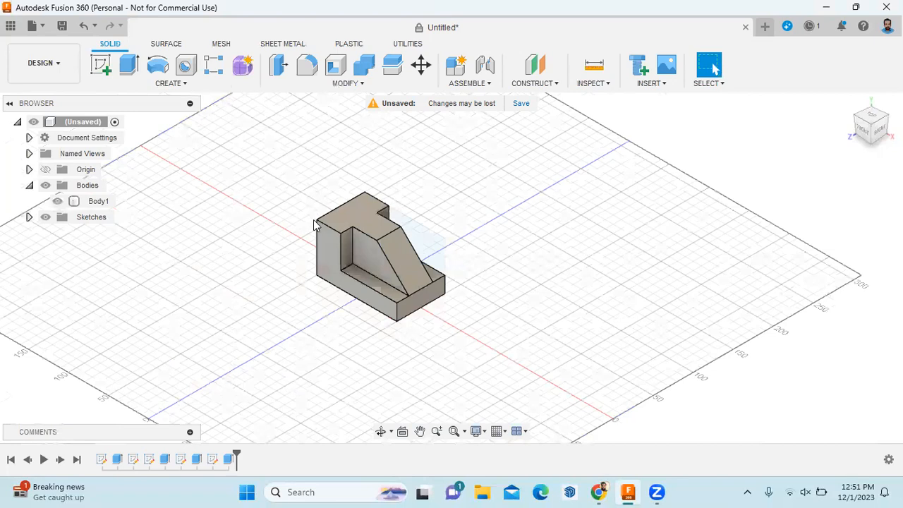
{"action": "scroll", "coordinate": [311, 223], "scroll_direction": "up", "scroll_amount": 3}
Set up an STL export named '3d print 01.12', then cancel at the cloud-save error
{"action": "left_click", "coordinate": [41, 30]}
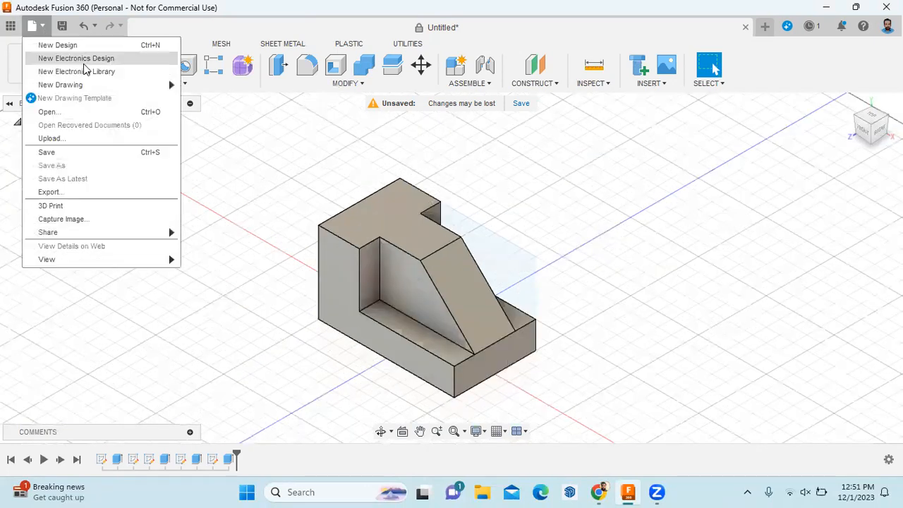
{"action": "left_click", "coordinate": [136, 198]}
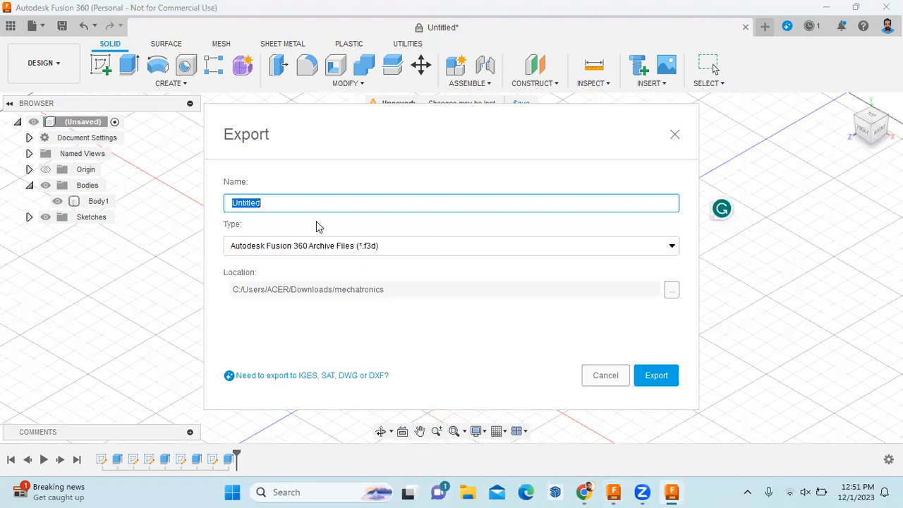
{"action": "type", "text": "3d print 01.0"}
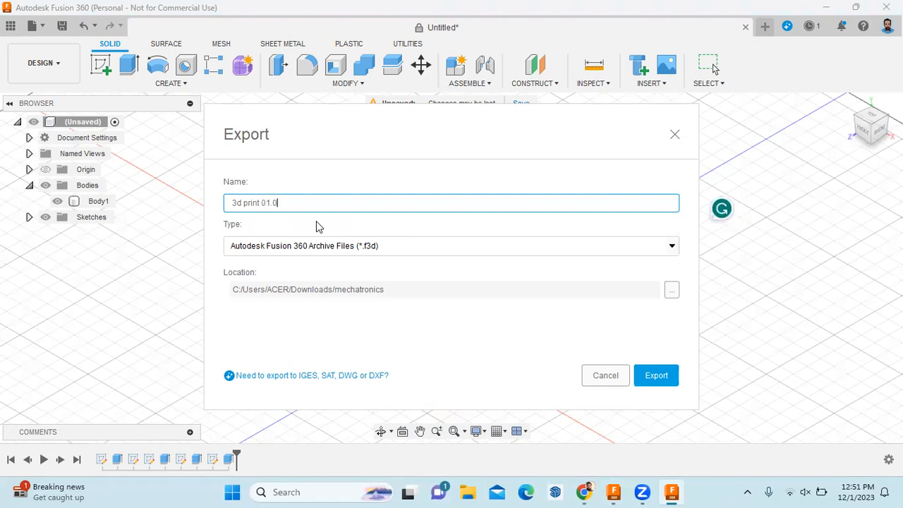
{"action": "key", "text": "BackSpace"}
{"action": "type", "text": "12"}
{"action": "left_click", "coordinate": [476, 245]}
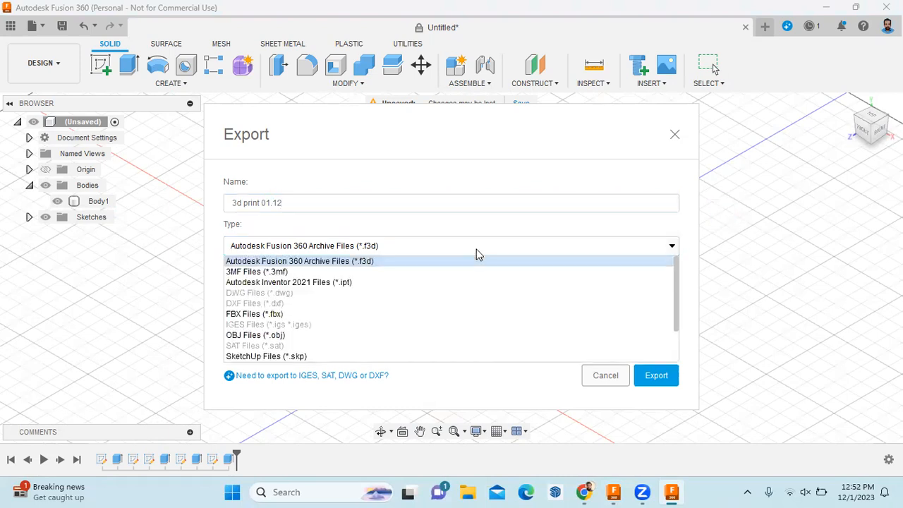
{"action": "scroll", "coordinate": [368, 323], "scroll_direction": "down", "scroll_amount": 2}
{"action": "left_click", "coordinate": [342, 346]}
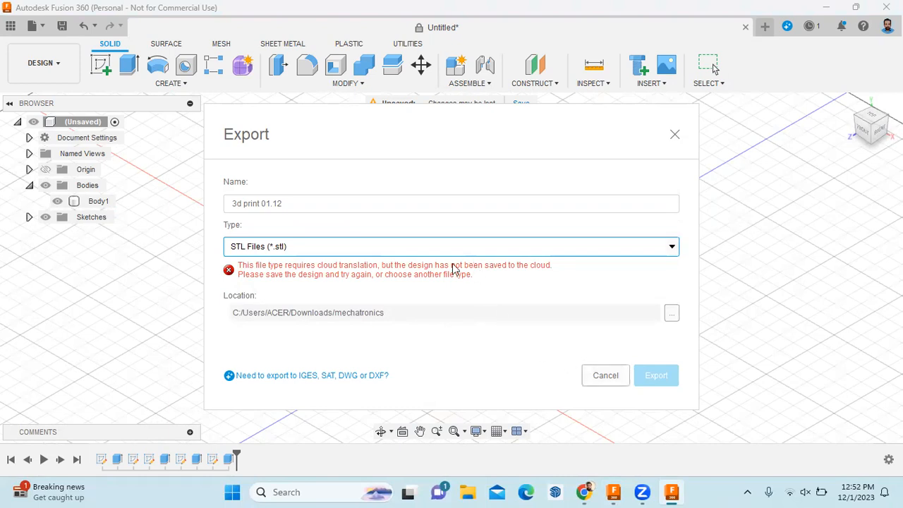
{"action": "left_click", "coordinate": [610, 378]}
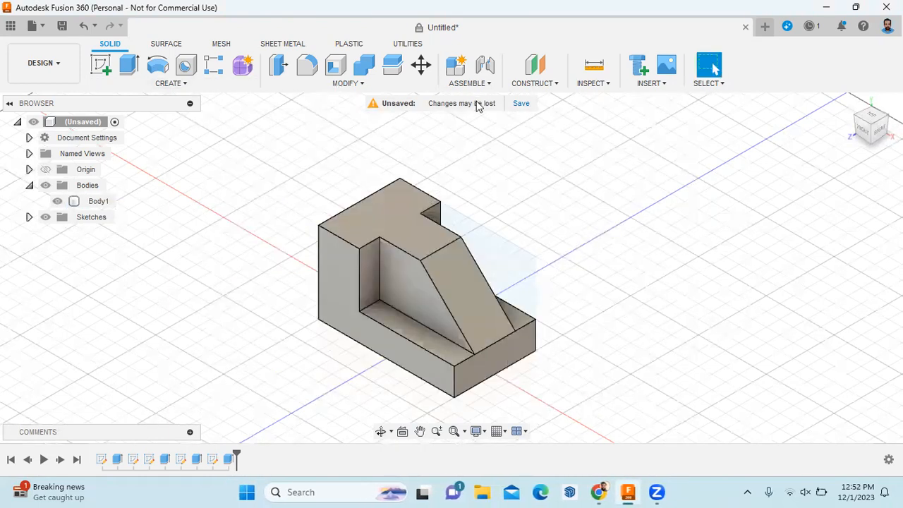
Save the design to the cloud as '3d print 01.12'
{"action": "left_click", "coordinate": [522, 105]}
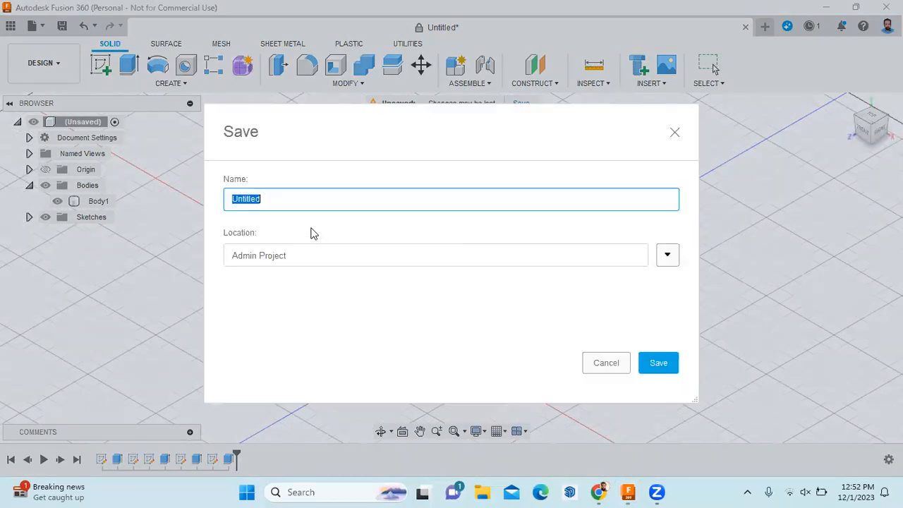
{"action": "type", "text": "3d print"}
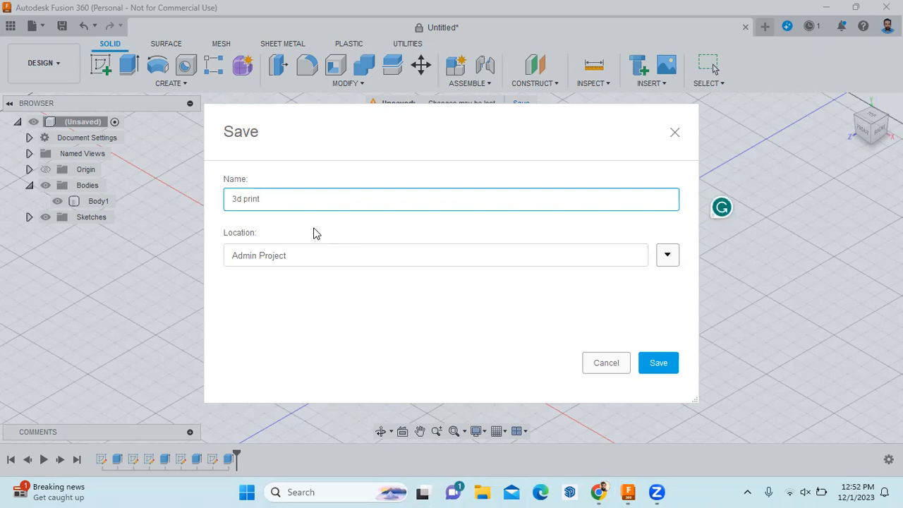
{"action": "type", "text": " 01.12"}
{"action": "left_click", "coordinate": [654, 363]}
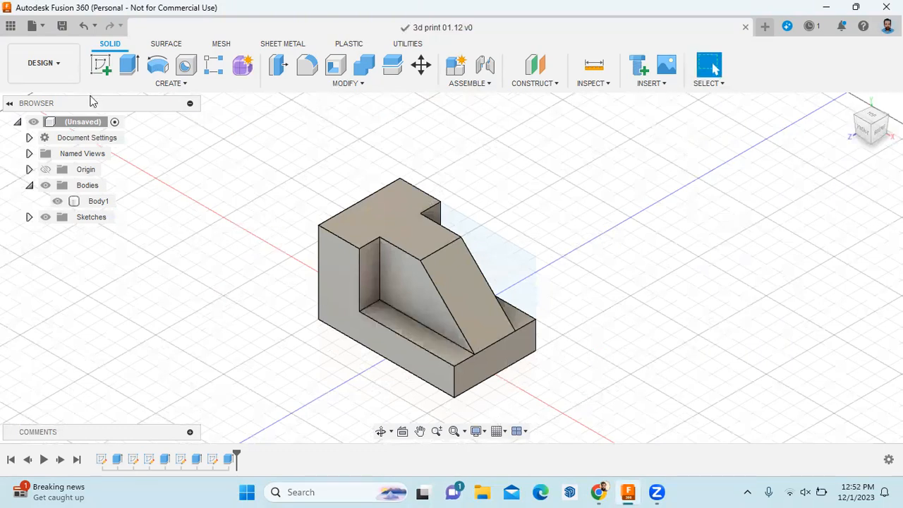
Export the design as an STL file
{"action": "left_click", "coordinate": [41, 30]}
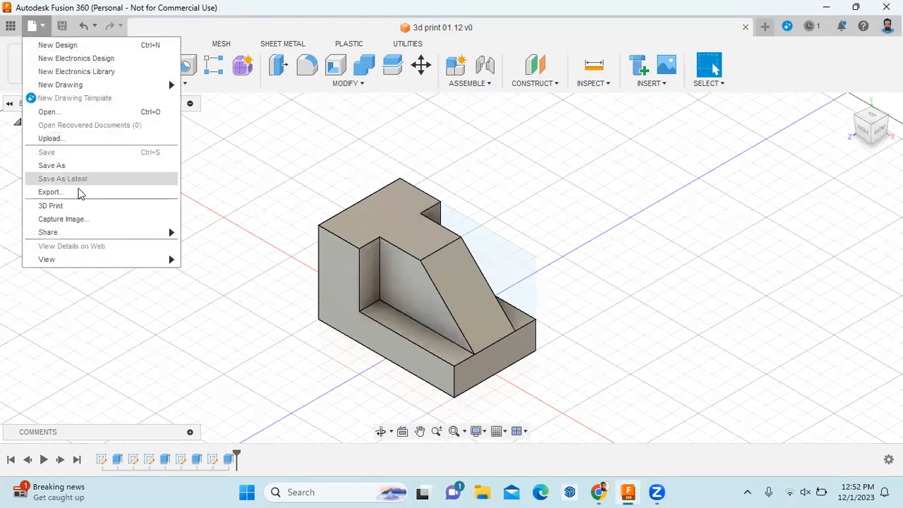
{"action": "left_click", "coordinate": [82, 192]}
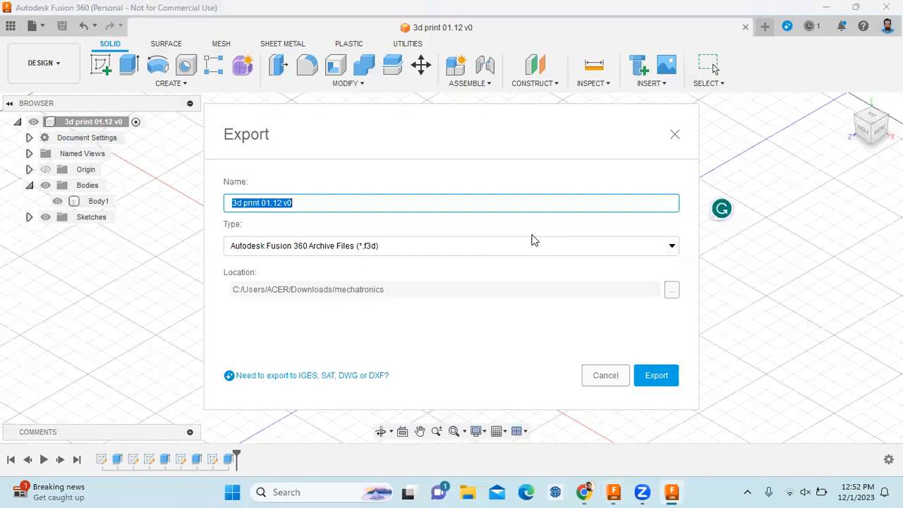
{"action": "left_click", "coordinate": [544, 254]}
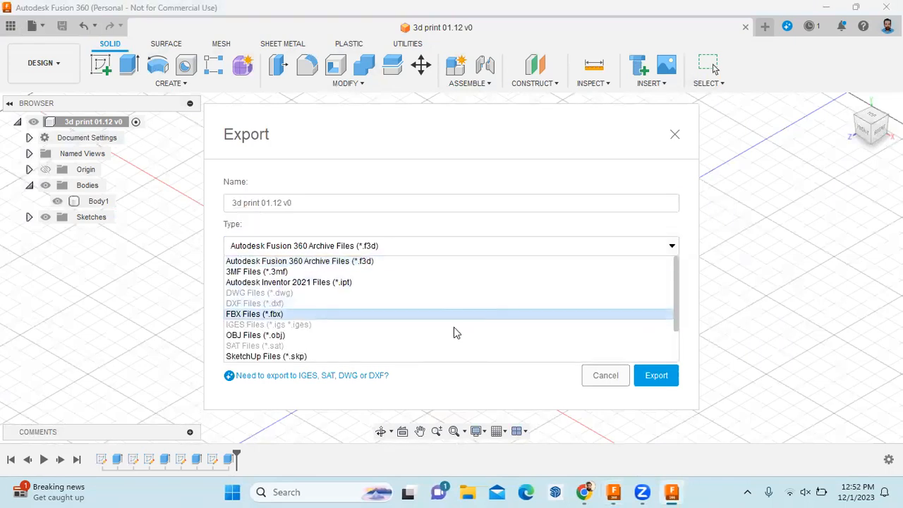
{"action": "scroll", "coordinate": [456, 329], "scroll_direction": "down", "scroll_amount": 2}
{"action": "left_click", "coordinate": [354, 346]}
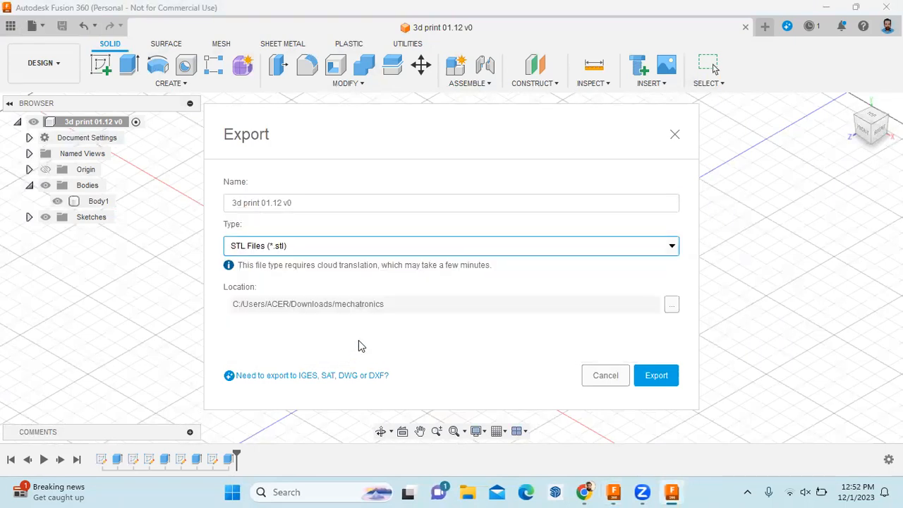
{"action": "left_click", "coordinate": [661, 382]}
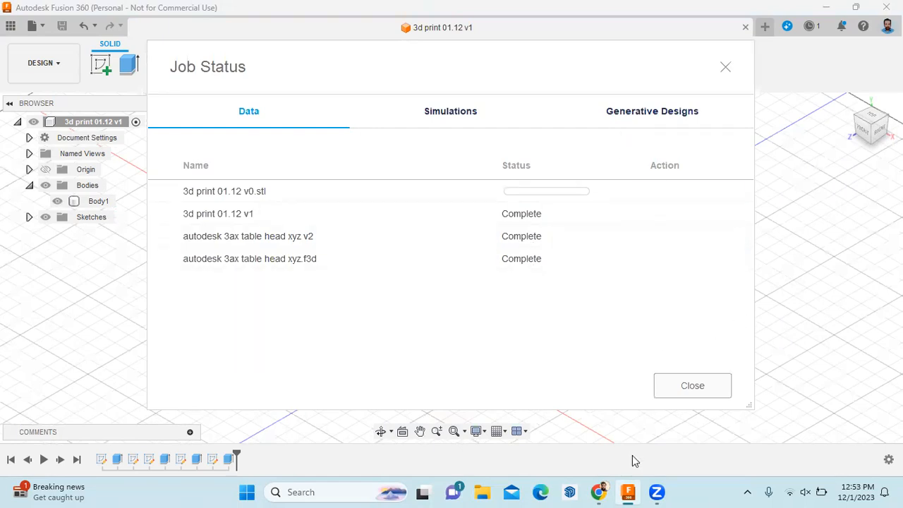
Minimize Fusion 360 and launch UltiMaker Cura by searching for 'cura'
{"action": "left_click", "coordinate": [823, 7]}
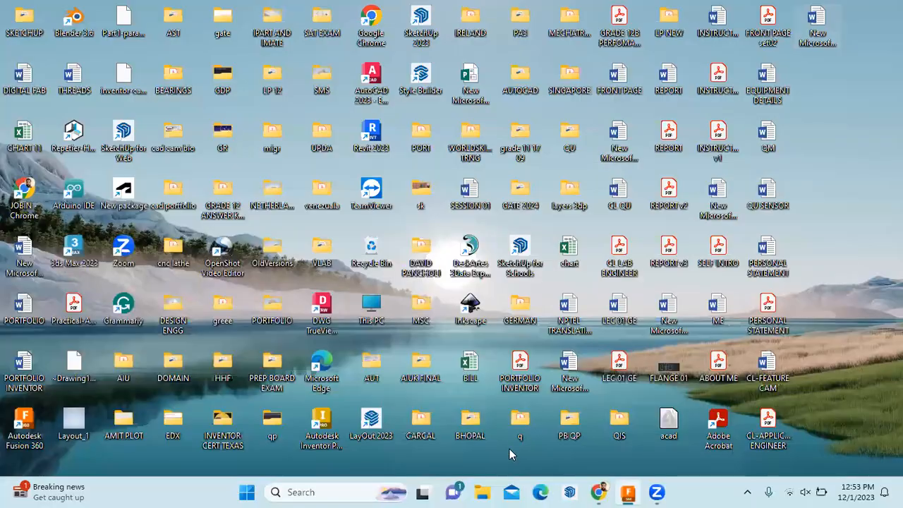
{"action": "left_click", "coordinate": [344, 492]}
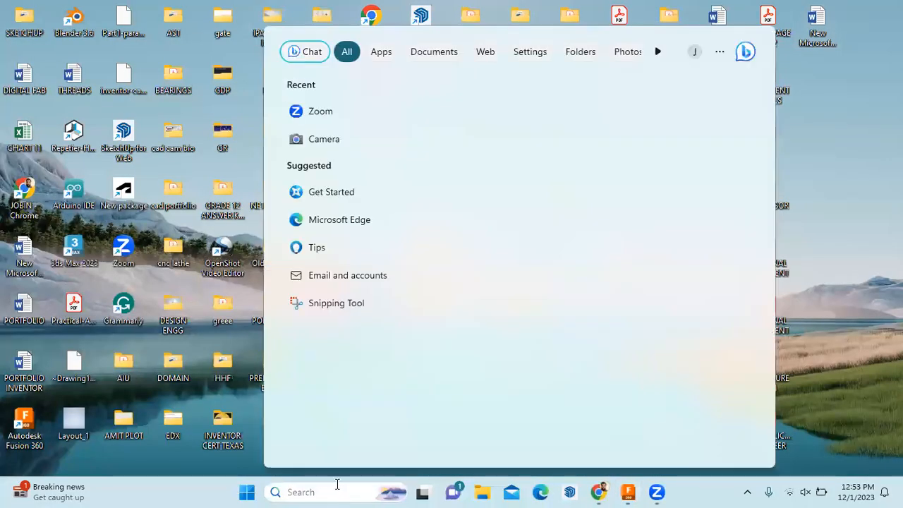
{"action": "type", "text": "cura"}
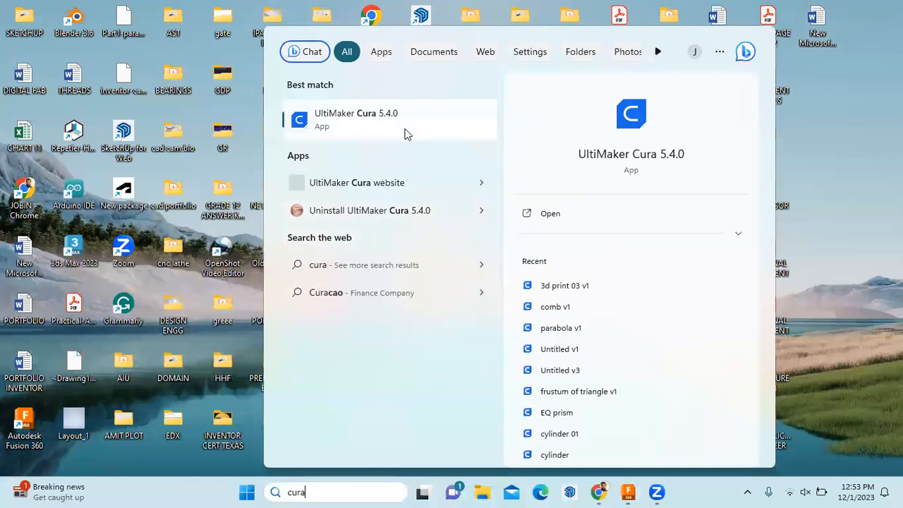
{"action": "left_click", "coordinate": [395, 121]}
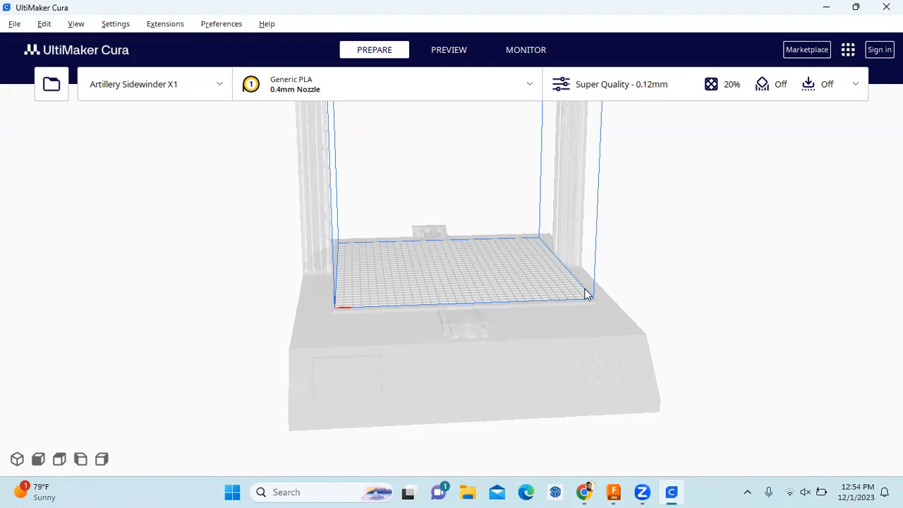
Select '3d print 03 v1' in Cura's Open dialog, then cancel it and return to Fusion 360
{"action": "right_click_drag", "start_coordinate": [464, 249], "coordinate": [360, 247]}
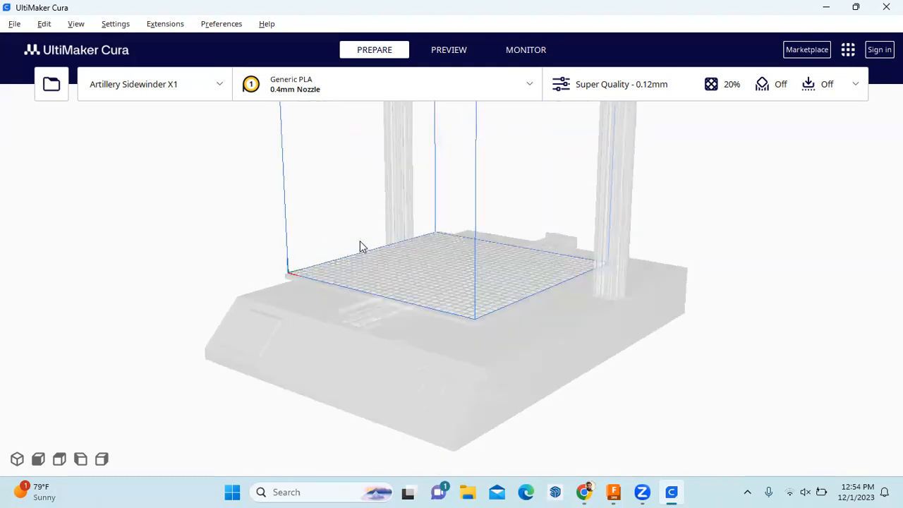
{"action": "scroll", "coordinate": [368, 267], "scroll_direction": "up", "scroll_amount": 3}
{"action": "scroll", "coordinate": [368, 266], "scroll_direction": "down", "scroll_amount": 10}
{"action": "right_click_drag", "start_coordinate": [480, 194], "coordinate": [458, 205]}
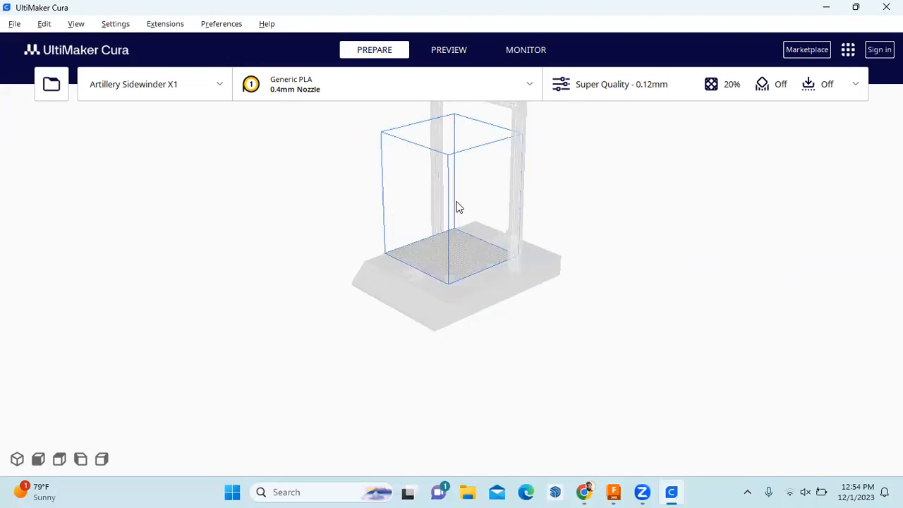
{"action": "left_click", "coordinate": [14, 24]}
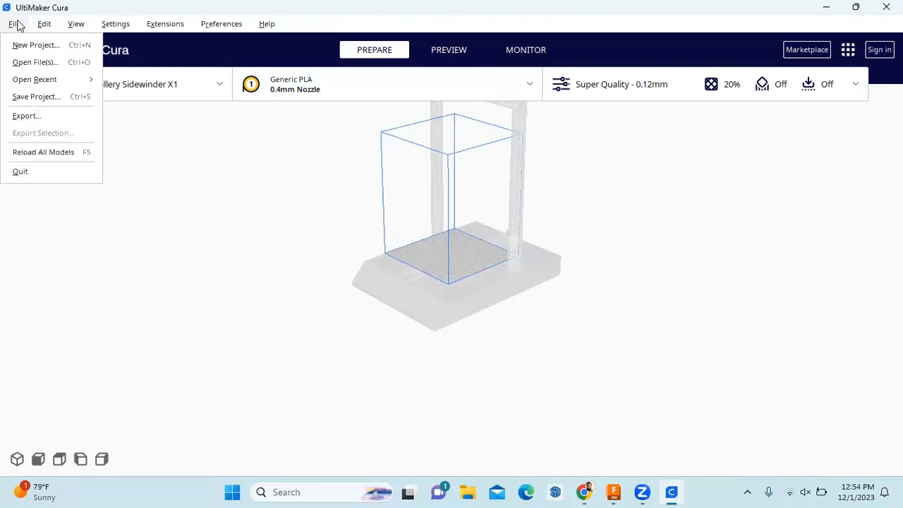
{"action": "left_click", "coordinate": [50, 65]}
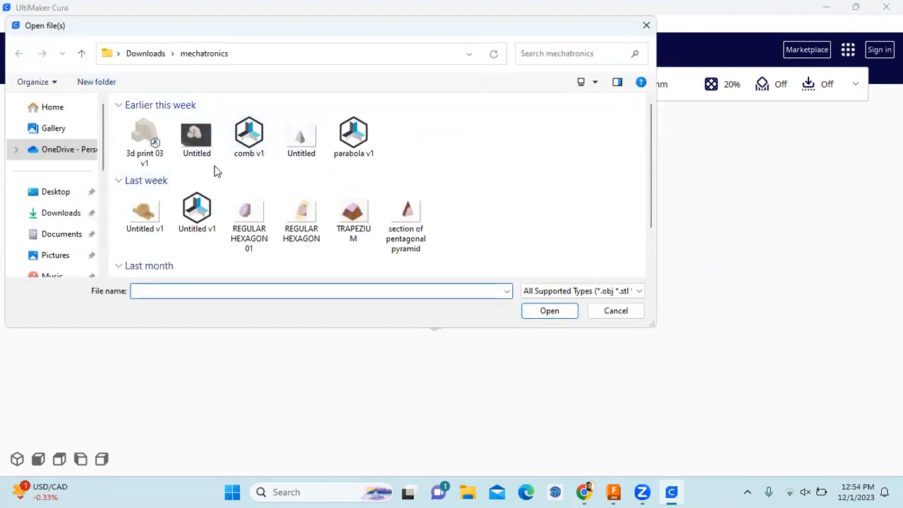
{"action": "left_click", "coordinate": [146, 141]}
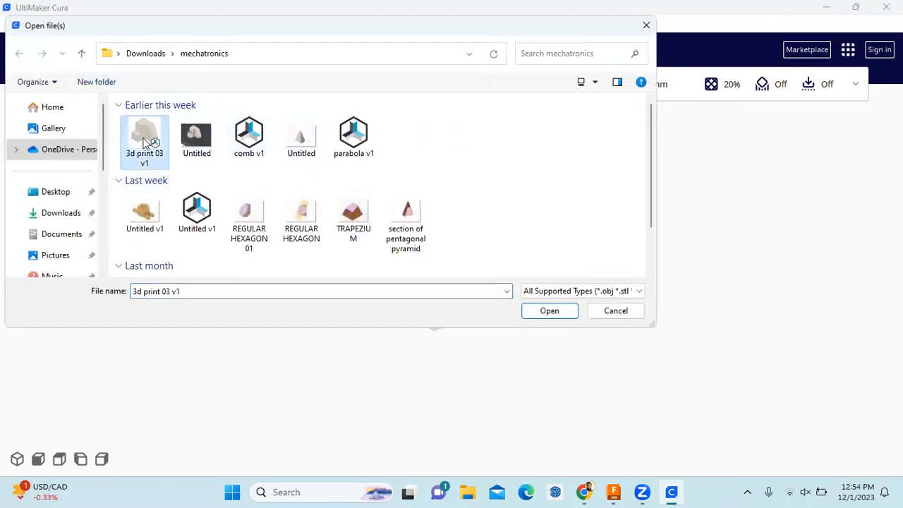
{"action": "scroll", "coordinate": [456, 176], "scroll_direction": "down", "scroll_amount": 1}
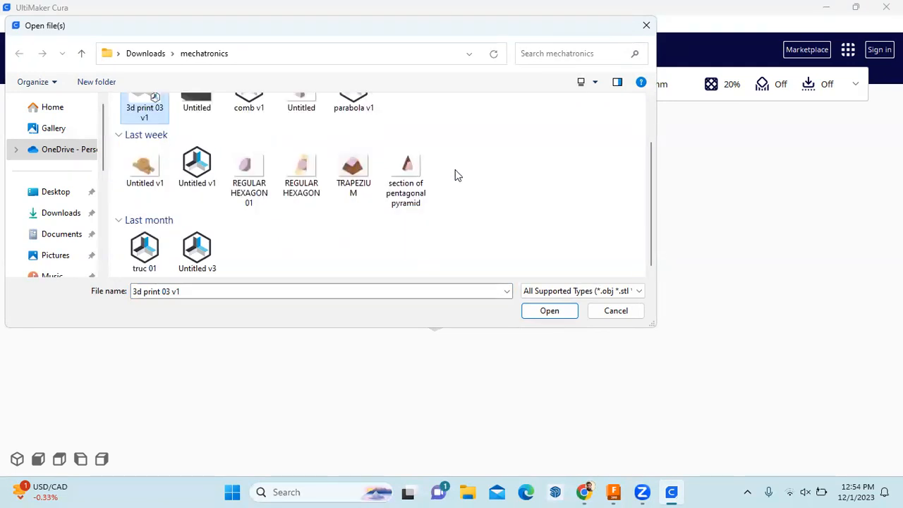
{"action": "scroll", "coordinate": [456, 175], "scroll_direction": "up", "scroll_amount": 1}
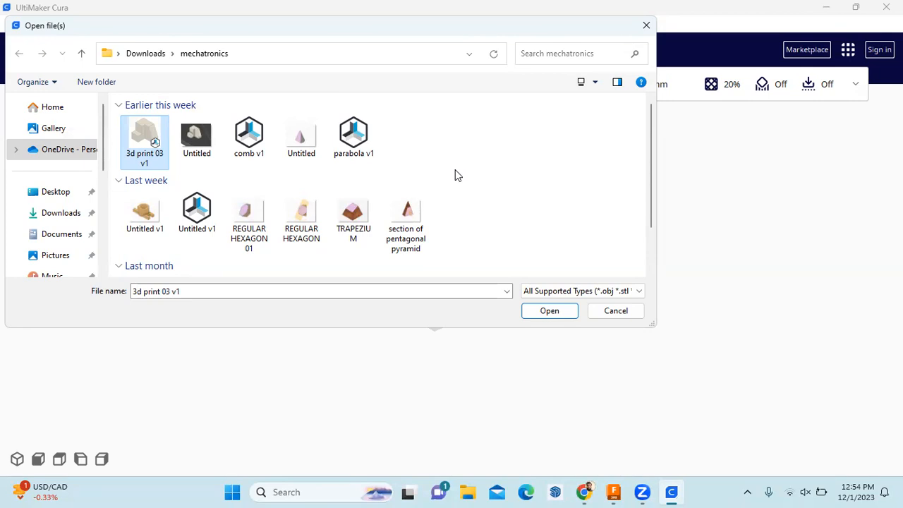
{"action": "left_click", "coordinate": [647, 26]}
{"action": "left_click", "coordinate": [613, 491]}
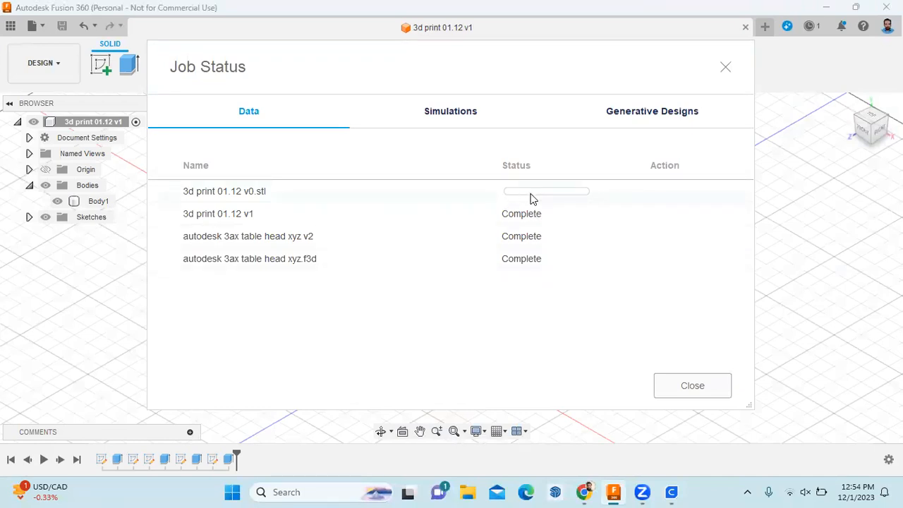
Re-export the design as '3d print 01.12 v1.stl', then bring Cura back up
{"action": "left_click", "coordinate": [726, 67]}
{"action": "left_click", "coordinate": [32, 25]}
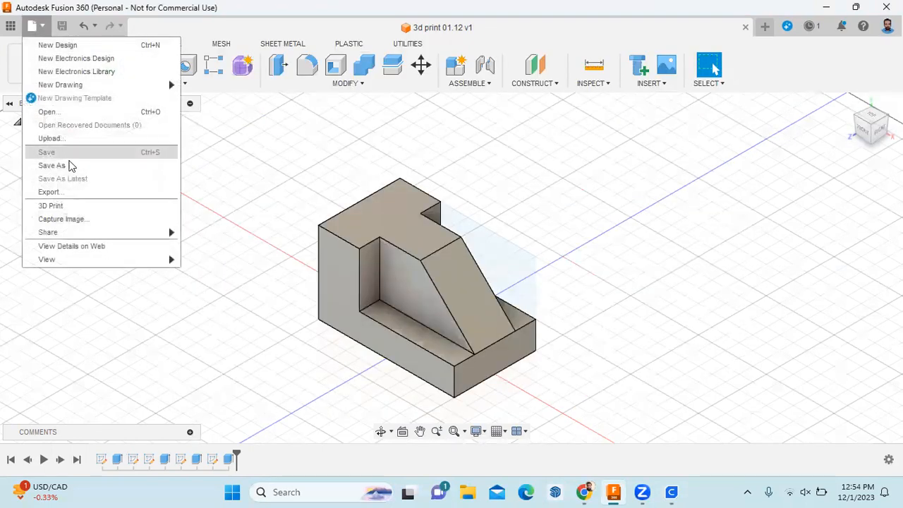
{"action": "left_click", "coordinate": [78, 193]}
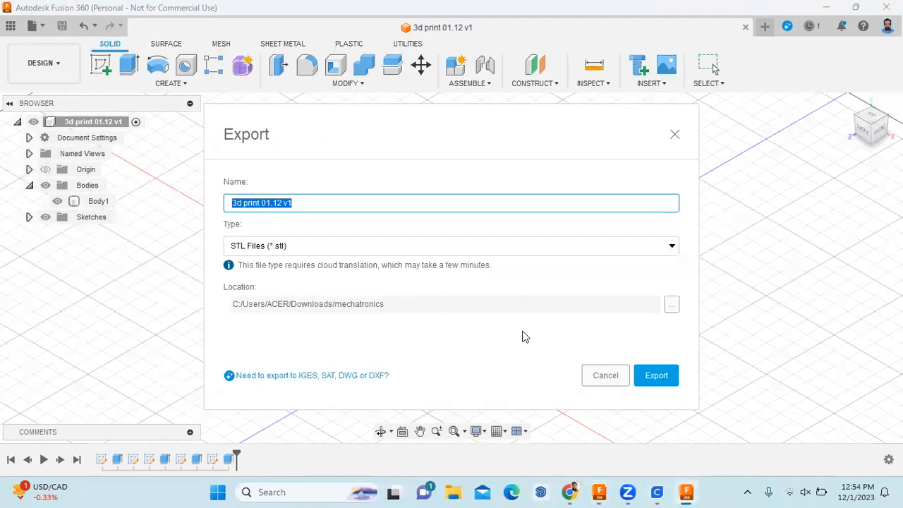
{"action": "left_click", "coordinate": [657, 375]}
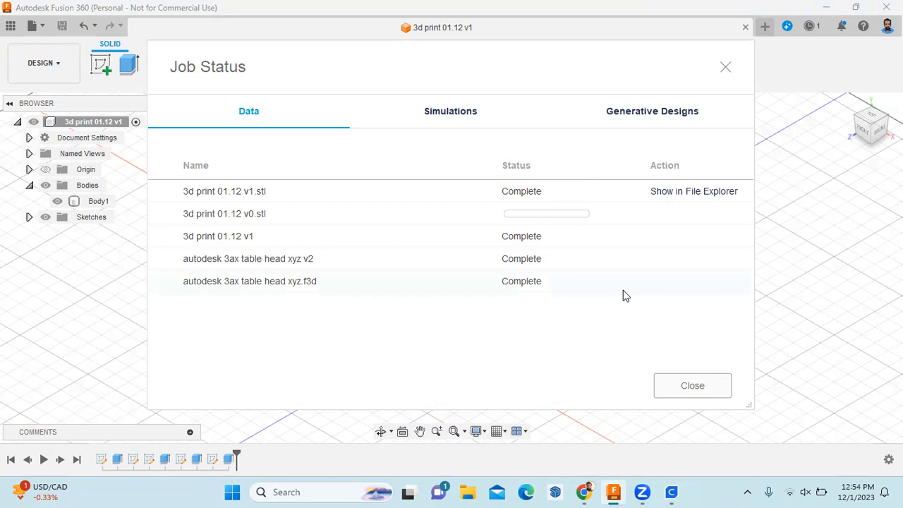
{"action": "mouse_move", "coordinate": [644, 492]}
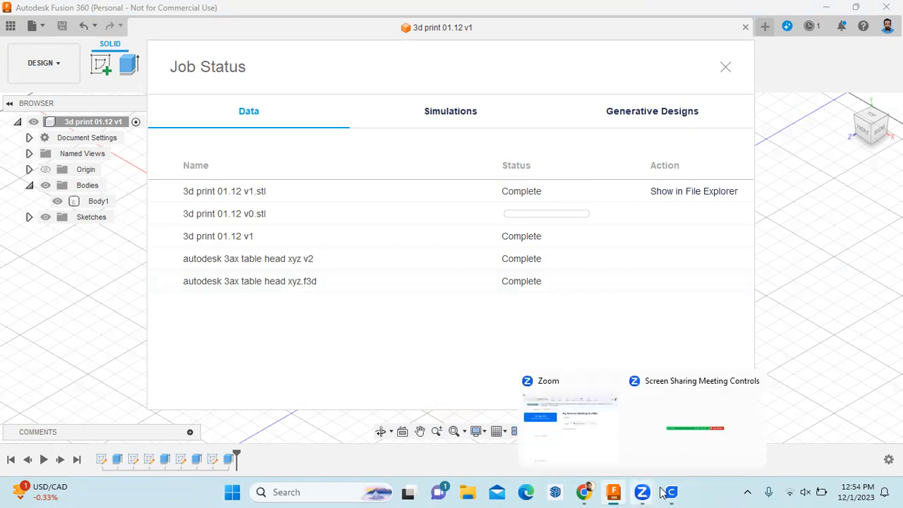
{"action": "left_click", "coordinate": [671, 492]}
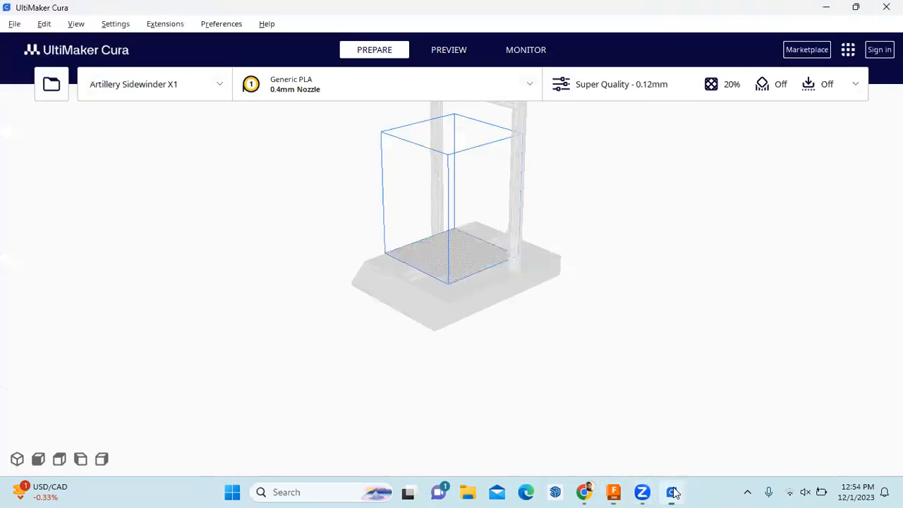
Load '3d print 01.12 v1' onto the Cura build plate
{"action": "left_click", "coordinate": [14, 24]}
{"action": "left_click", "coordinate": [31, 62]}
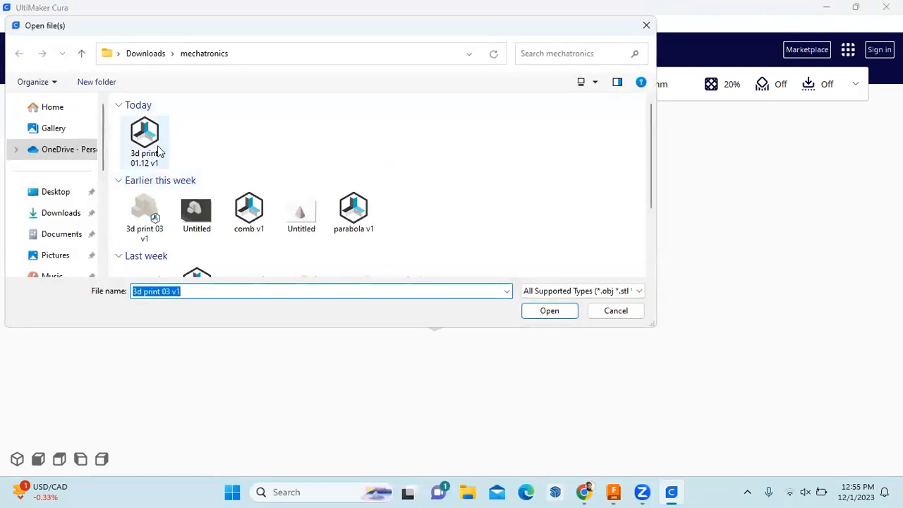
{"action": "left_click", "coordinate": [157, 150]}
{"action": "left_click", "coordinate": [567, 313]}
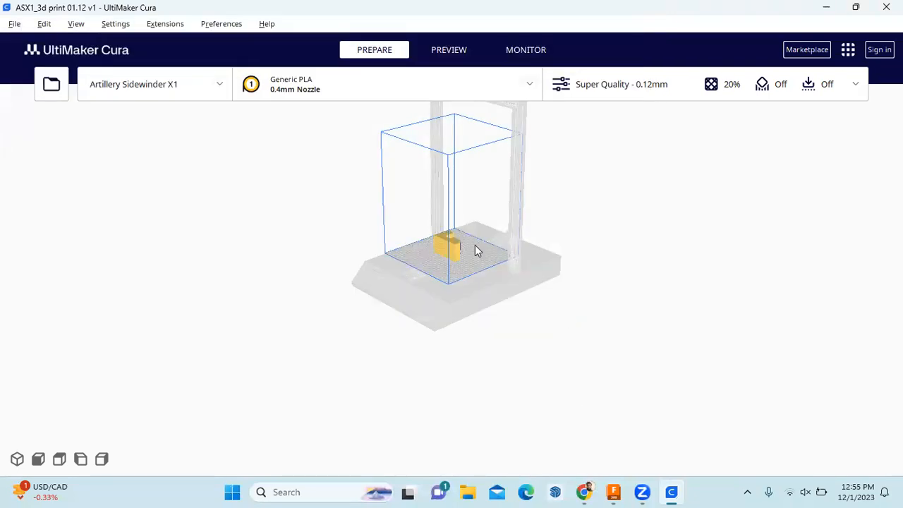
{"action": "scroll", "coordinate": [473, 248], "scroll_direction": "up", "scroll_amount": 8}
{"action": "right_click_drag", "start_coordinate": [459, 265], "coordinate": [425, 276]}
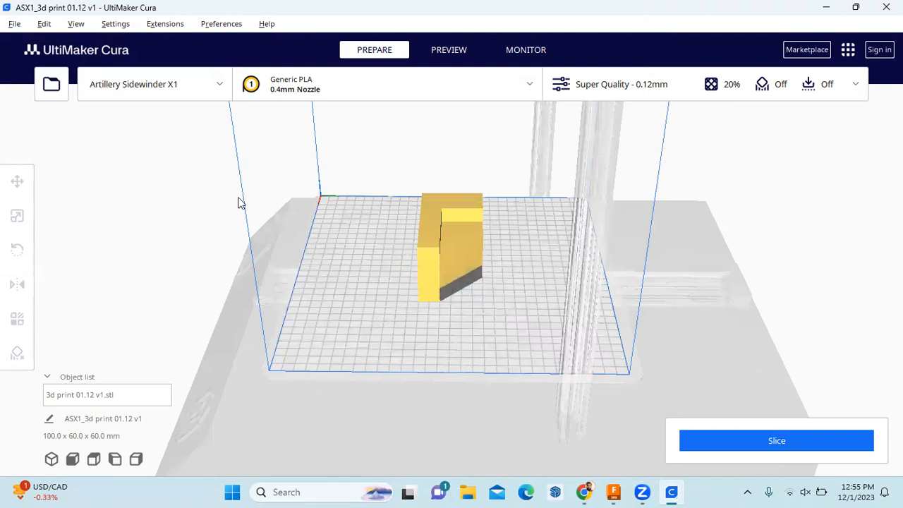
Rotate the block 90° twice to sit as a 60 x 100 x 60 mm stepped block, then slice
{"action": "key", "text": "ctrl+a"}
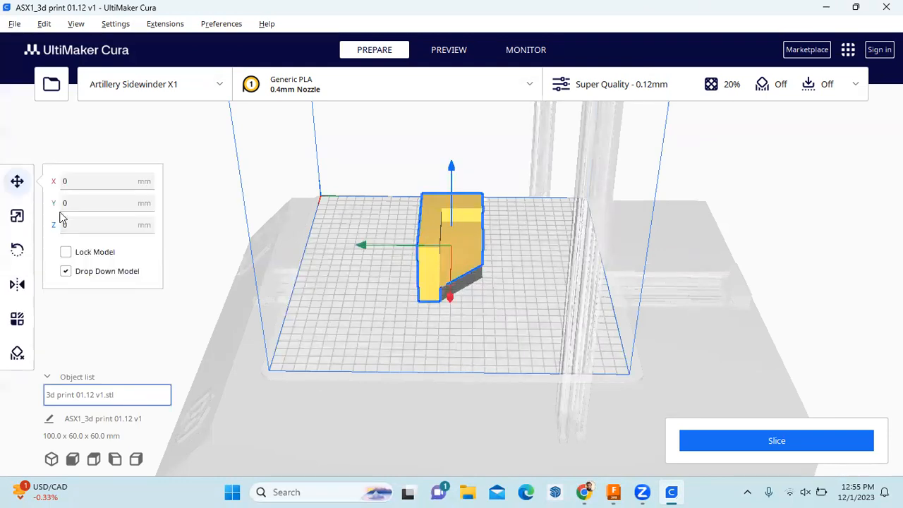
{"action": "left_click", "coordinate": [17, 250]}
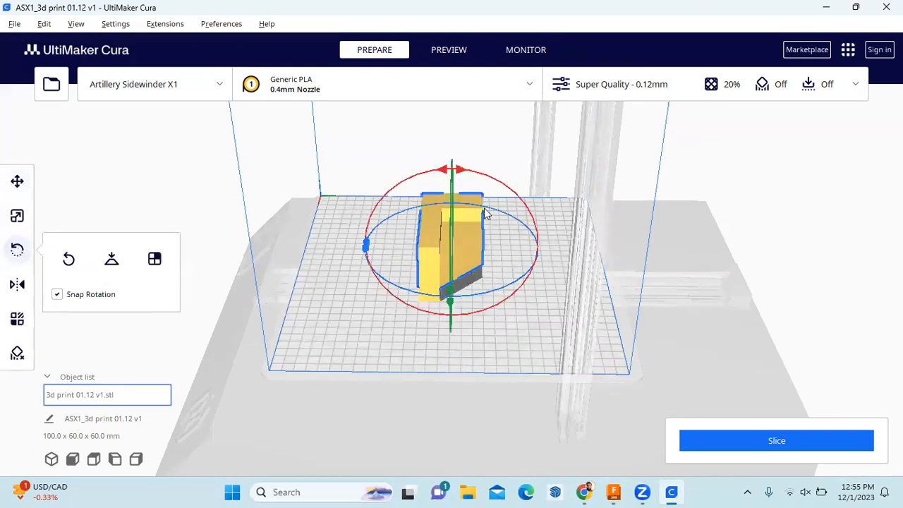
{"action": "left_click", "coordinate": [445, 170]}
{"action": "left_click", "coordinate": [634, 237]}
{"action": "right_click_drag", "start_coordinate": [442, 356], "coordinate": [494, 298]}
{"action": "left_click", "coordinate": [473, 262]}
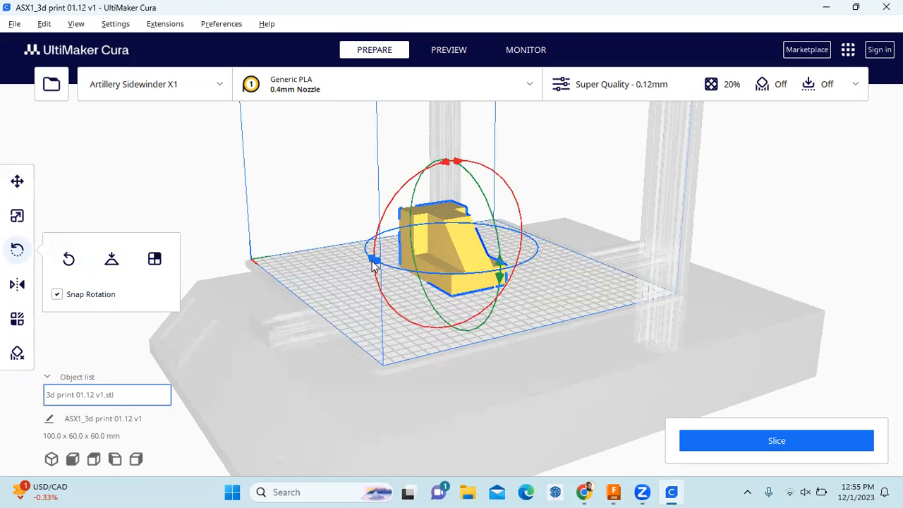
{"action": "left_click_drag", "start_coordinate": [372, 262], "coordinate": [432, 272]}
{"action": "scroll", "coordinate": [432, 272], "scroll_direction": "down", "scroll_amount": 1}
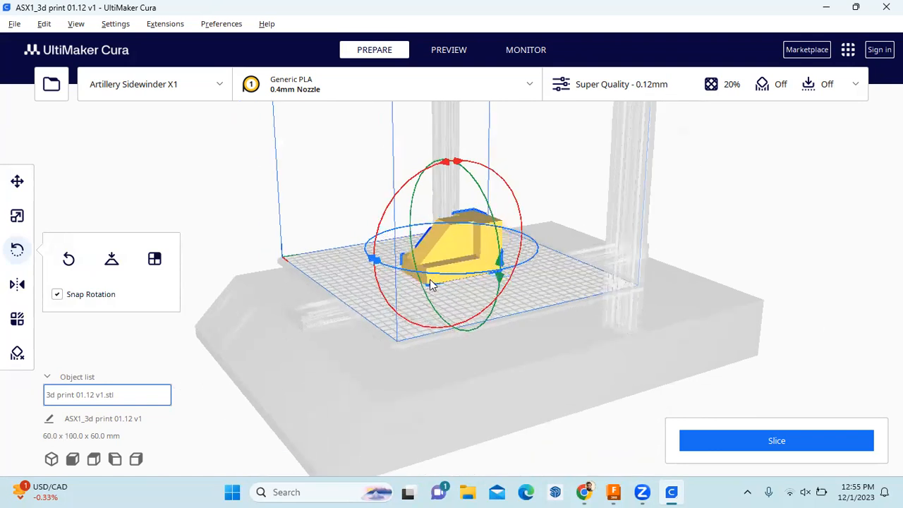
{"action": "left_click", "coordinate": [608, 285]}
{"action": "scroll", "coordinate": [498, 282], "scroll_direction": "down", "scroll_amount": 1}
{"action": "scroll", "coordinate": [496, 281], "scroll_direction": "up", "scroll_amount": 1}
{"action": "scroll", "coordinate": [496, 281], "scroll_direction": "up", "scroll_amount": 2}
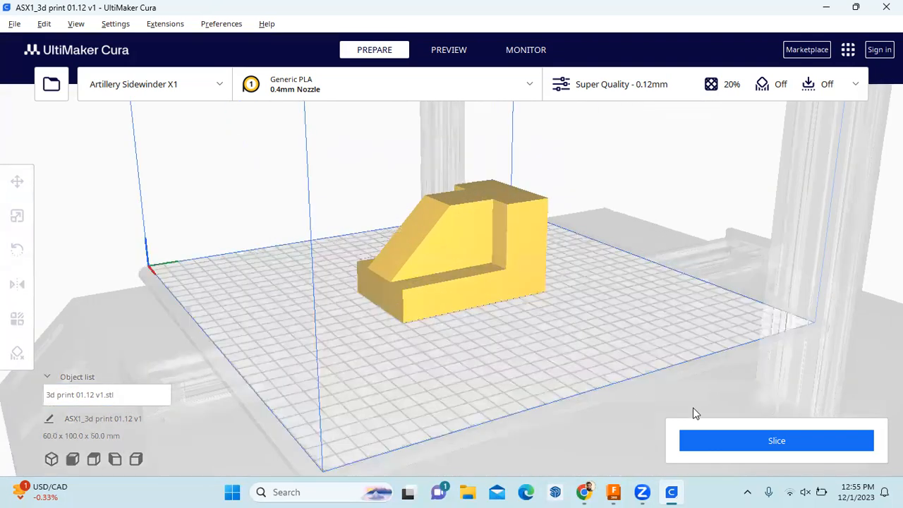
{"action": "left_click", "coordinate": [731, 448]}
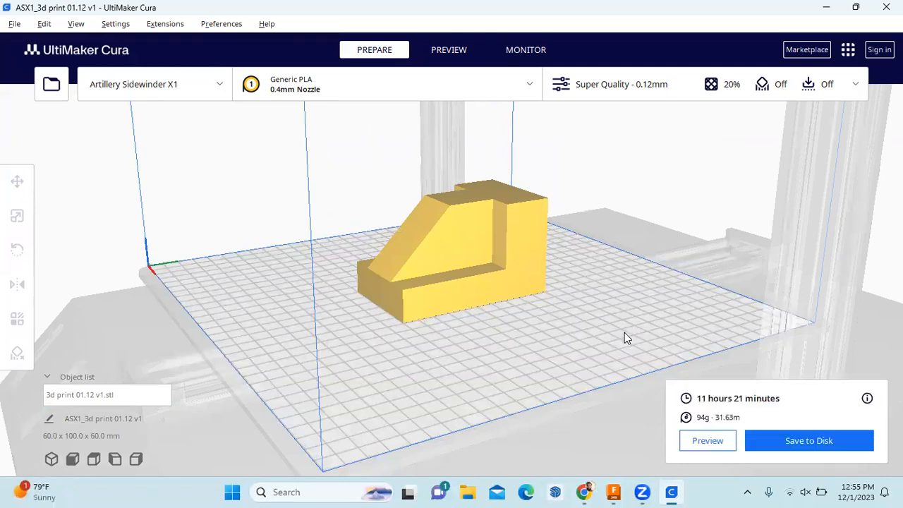
Play the layer preview and scrub the layer slider to inspect the layers around 145
{"action": "left_click", "coordinate": [454, 53]}
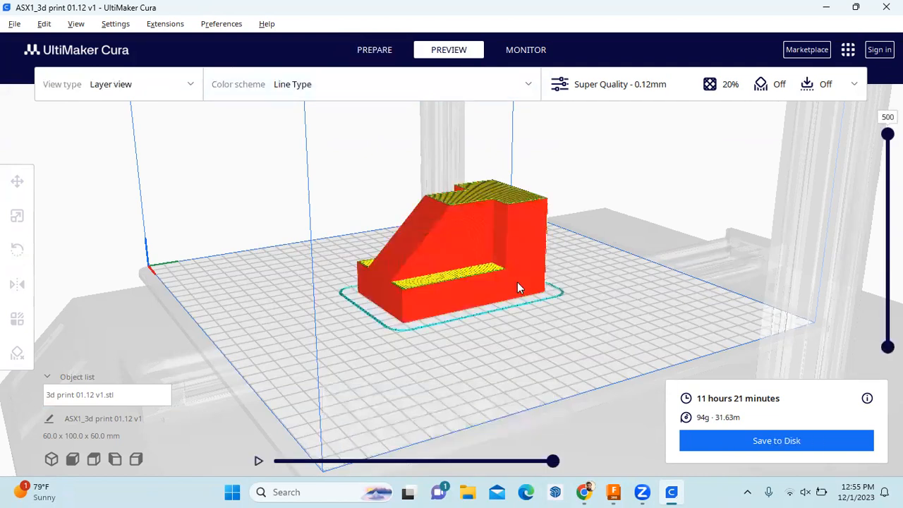
{"action": "left_click", "coordinate": [262, 455]}
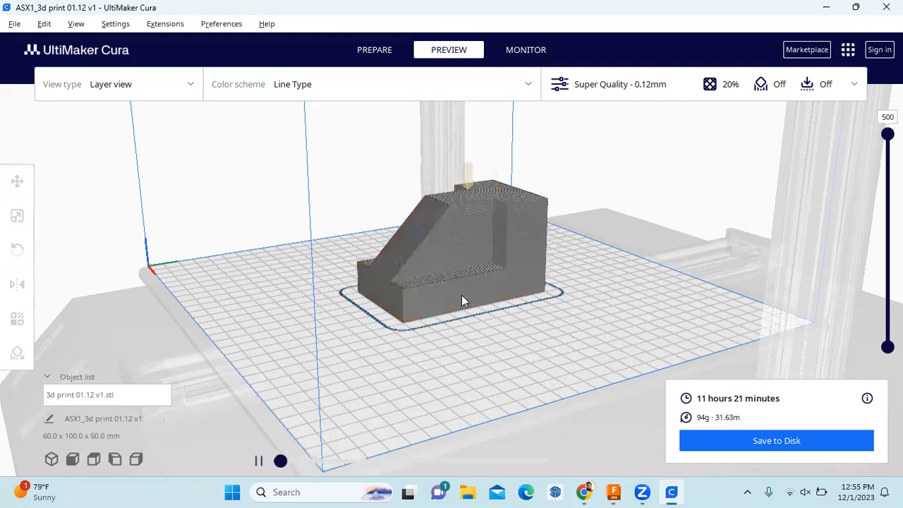
{"action": "scroll", "coordinate": [466, 305], "scroll_direction": "up", "scroll_amount": 3}
{"action": "left_click_drag", "start_coordinate": [888, 134], "coordinate": [887, 223]}
{"action": "scroll", "coordinate": [487, 282], "scroll_direction": "up", "scroll_amount": 2}
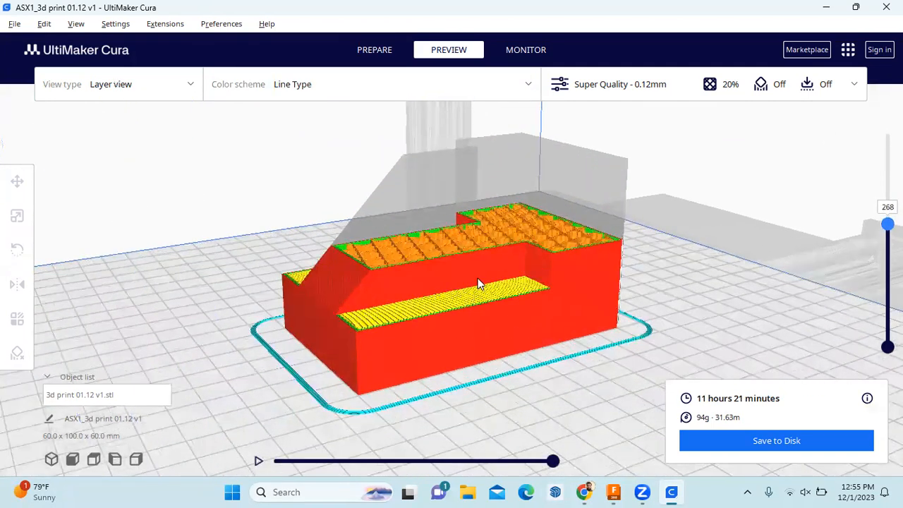
{"action": "right_click_drag", "start_coordinate": [463, 323], "coordinate": [573, 253]}
{"action": "left_click_drag", "start_coordinate": [887, 224], "coordinate": [861, 158]}
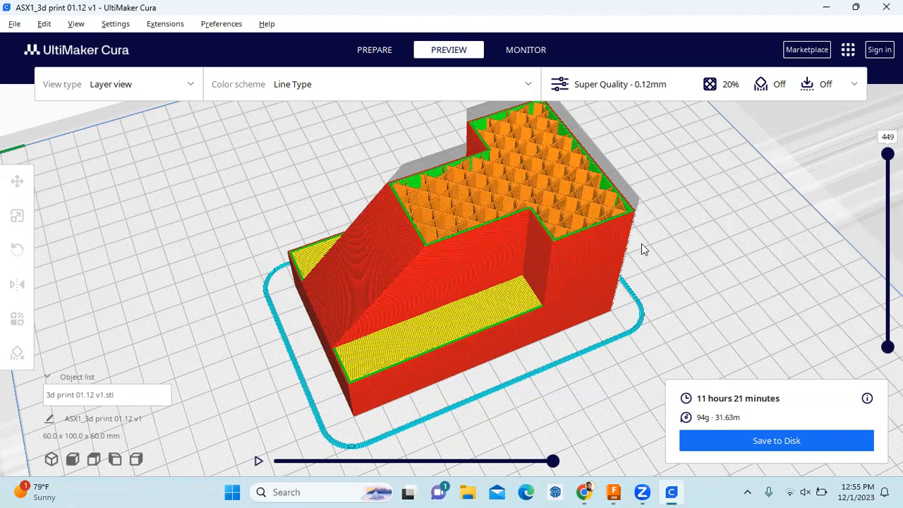
Scale the block uniformly to 50% (30 x 50 x 30 mm) and reslice it
{"action": "left_click", "coordinate": [390, 54]}
{"action": "right_click_drag", "start_coordinate": [711, 220], "coordinate": [535, 210]}
{"action": "left_click", "coordinate": [534, 209]}
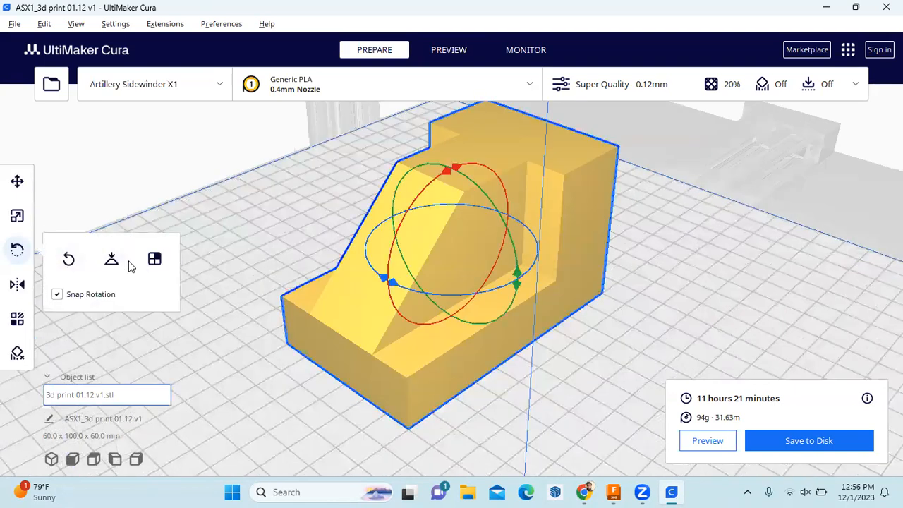
{"action": "left_click", "coordinate": [17, 216]}
{"action": "left_click_drag", "start_coordinate": [179, 216], "coordinate": [162, 217]}
{"action": "type", "text": "50"}
{"action": "left_click", "coordinate": [192, 177]}
{"action": "left_click", "coordinate": [471, 221]}
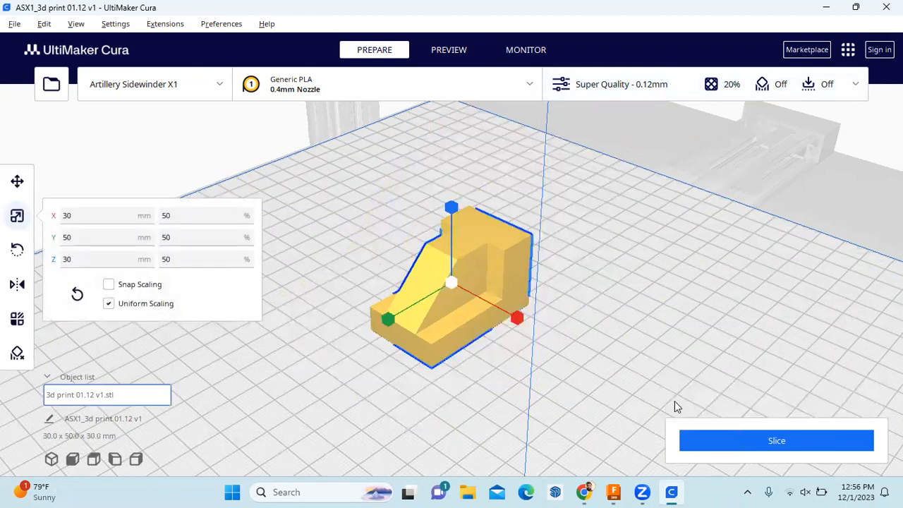
{"action": "left_click", "coordinate": [698, 442]}
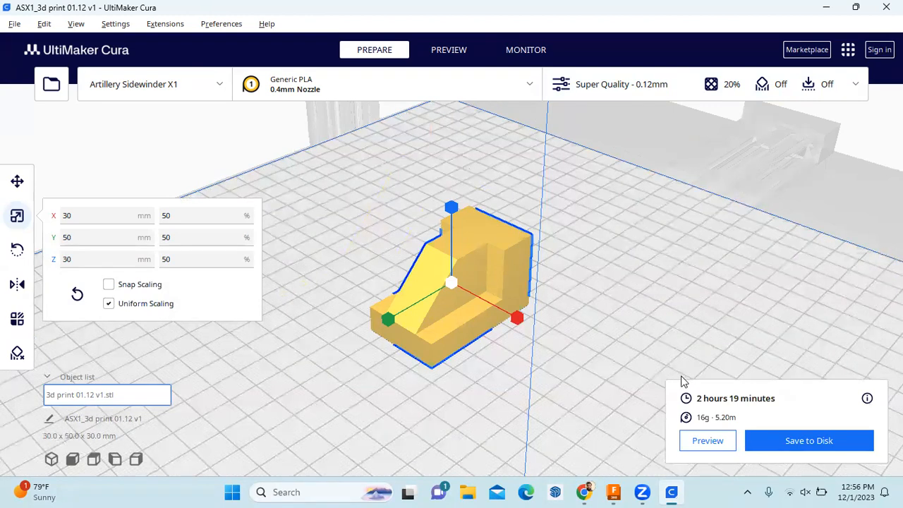
{"action": "left_click", "coordinate": [463, 55]}
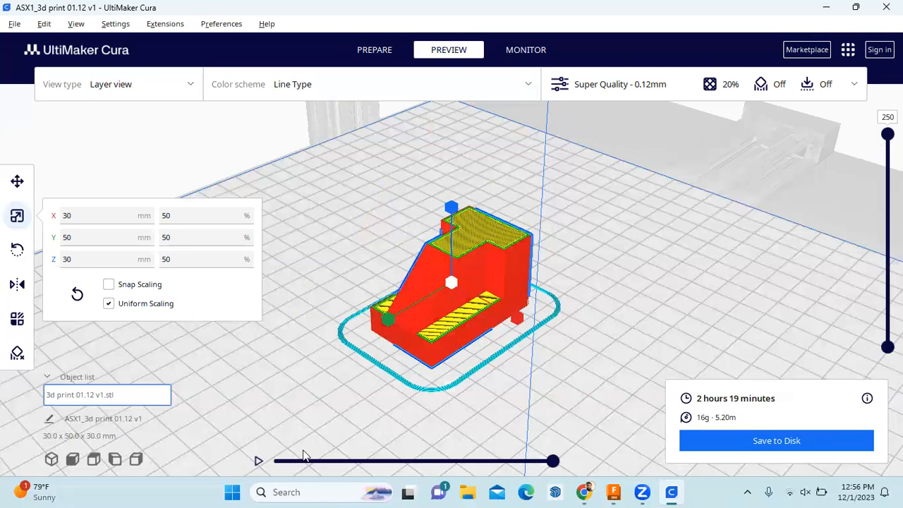
Play the simulation and scrub the layer slider between layers 150 and 204, orbiting to a side view
{"action": "left_click", "coordinate": [258, 461]}
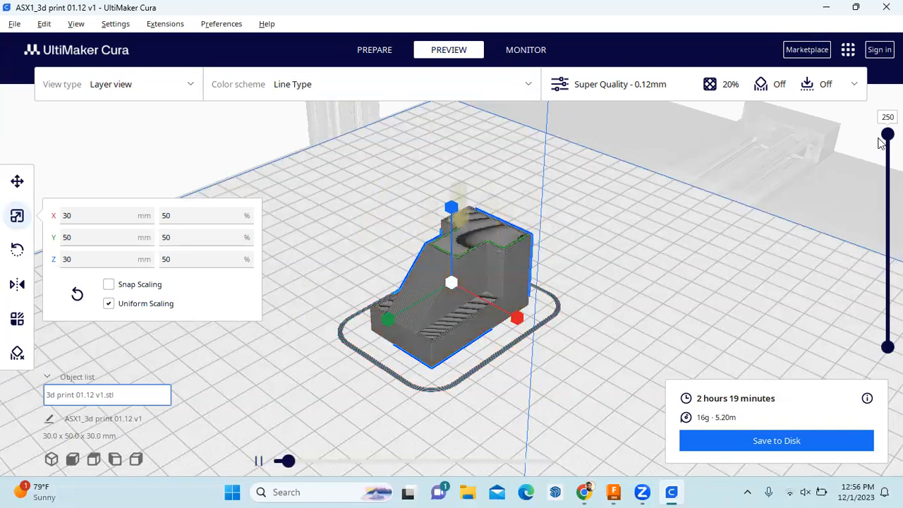
{"action": "left_click_drag", "start_coordinate": [888, 134], "coordinate": [888, 222]}
{"action": "scroll", "coordinate": [455, 267], "scroll_direction": "up", "scroll_amount": 1}
{"action": "scroll", "coordinate": [455, 266], "scroll_direction": "up", "scroll_amount": 4}
{"action": "left_click_drag", "start_coordinate": [865, 262], "coordinate": [829, 183]}
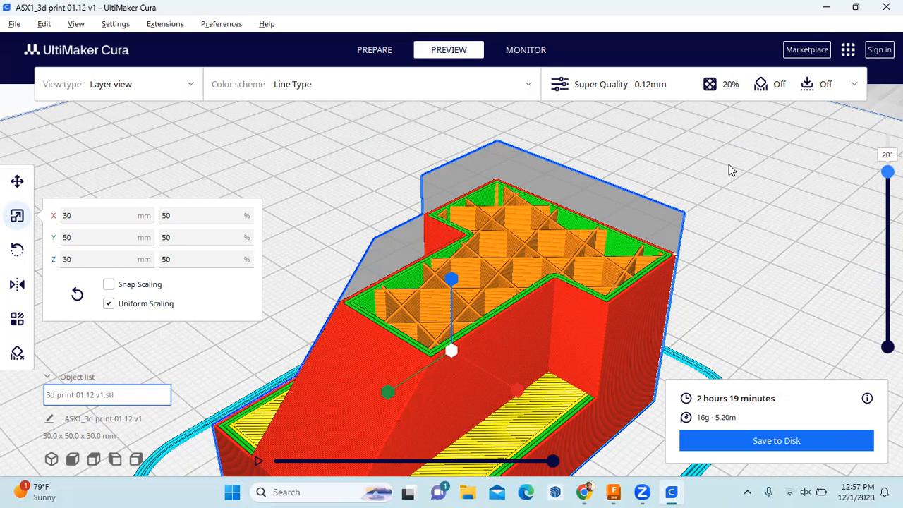
{"action": "left_click", "coordinate": [723, 215]}
{"action": "left_click", "coordinate": [530, 270]}
{"action": "mouse_move", "coordinate": [888, 171]}
{"action": "left_mouse_down"}
{"action": "mouse_move", "coordinate": [888, 211]}
{"action": "mouse_move", "coordinate": [888, 188]}
{"action": "left_mouse_up"}
{"action": "scroll", "coordinate": [591, 374], "scroll_direction": "down", "scroll_amount": 5}
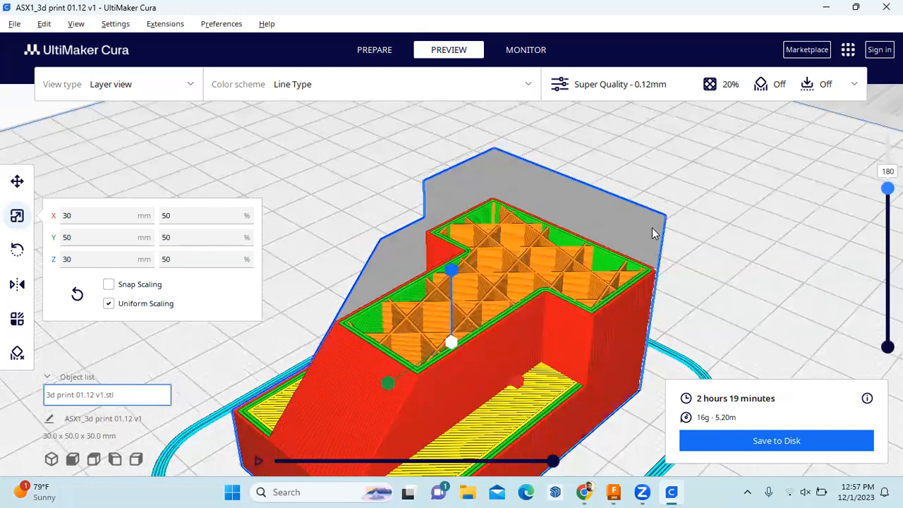
{"action": "right_click_drag", "start_coordinate": [561, 326], "coordinate": [556, 307]}
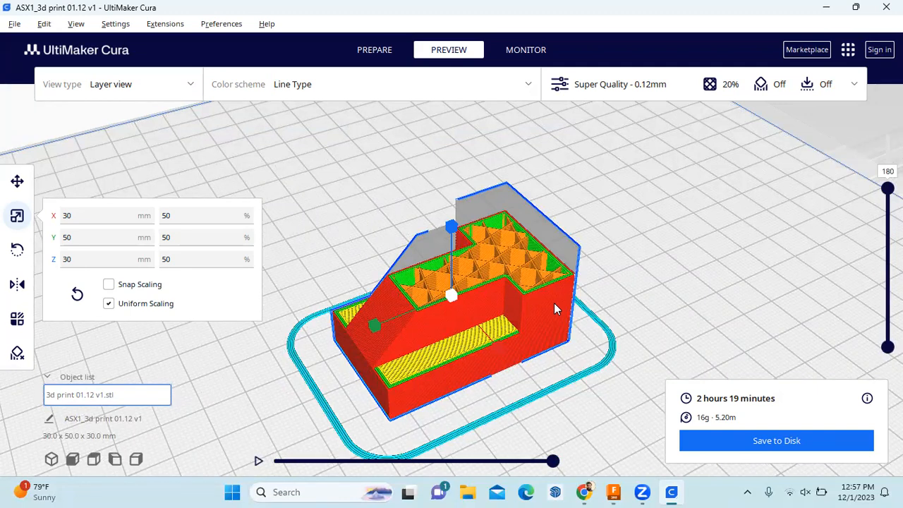
{"action": "mouse_move", "coordinate": [554, 308]}
{"action": "right_mouse_down"}
{"action": "mouse_move", "coordinate": [584, 278]}
{"action": "mouse_move", "coordinate": [550, 315]}
{"action": "mouse_move", "coordinate": [552, 305]}
{"action": "right_mouse_up"}
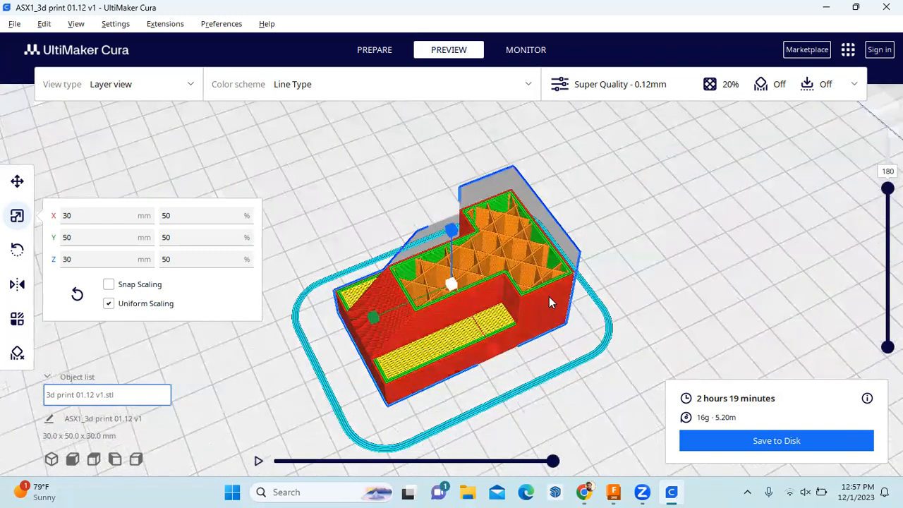